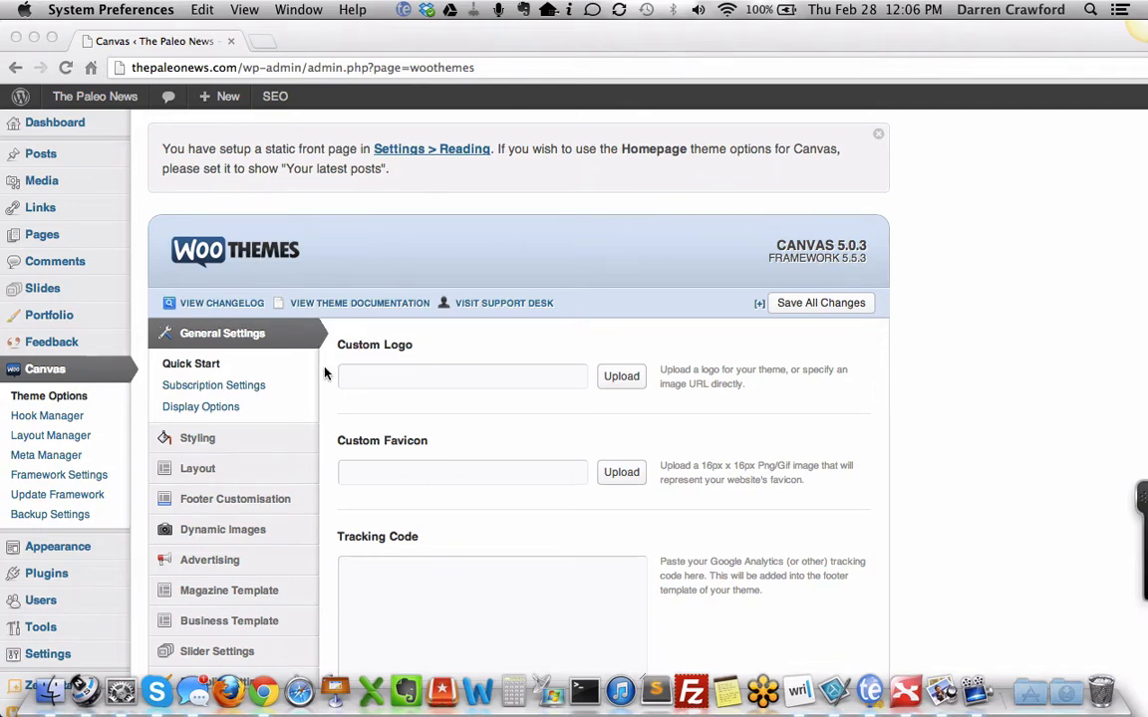
# Step: Review the Quick Start and Subscription Settings pages within the theme's General Settings
pyautogui.scroll(-2, 323, 374)
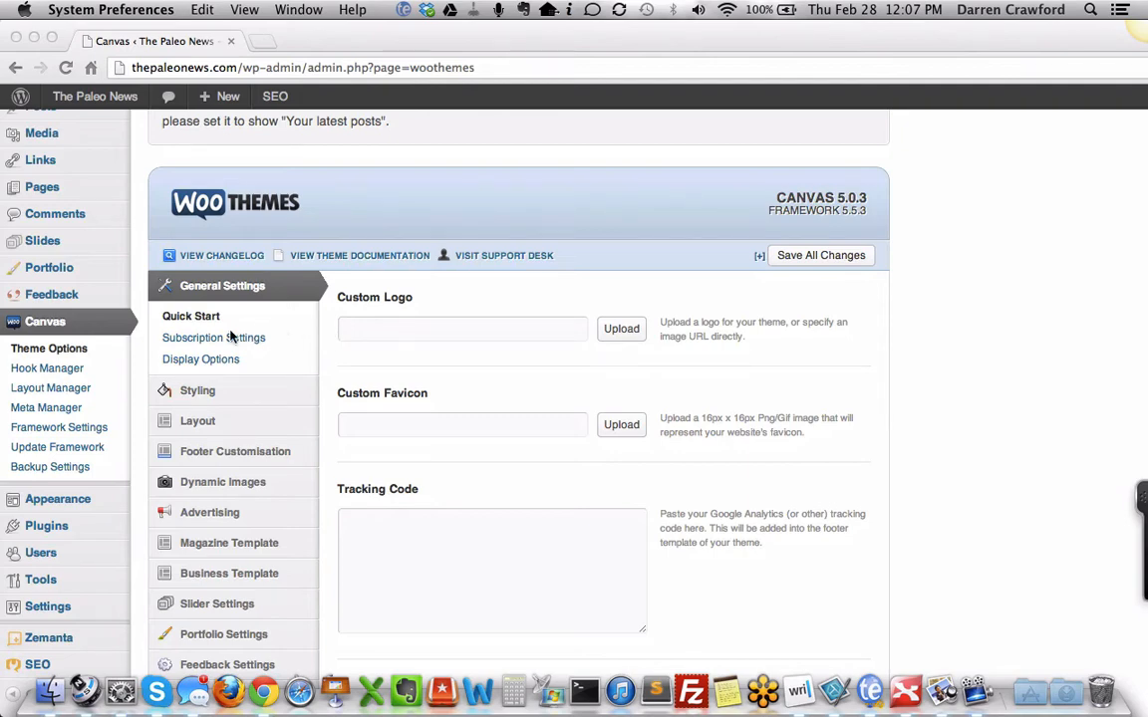
pyautogui.scroll(-1, 308, 375)
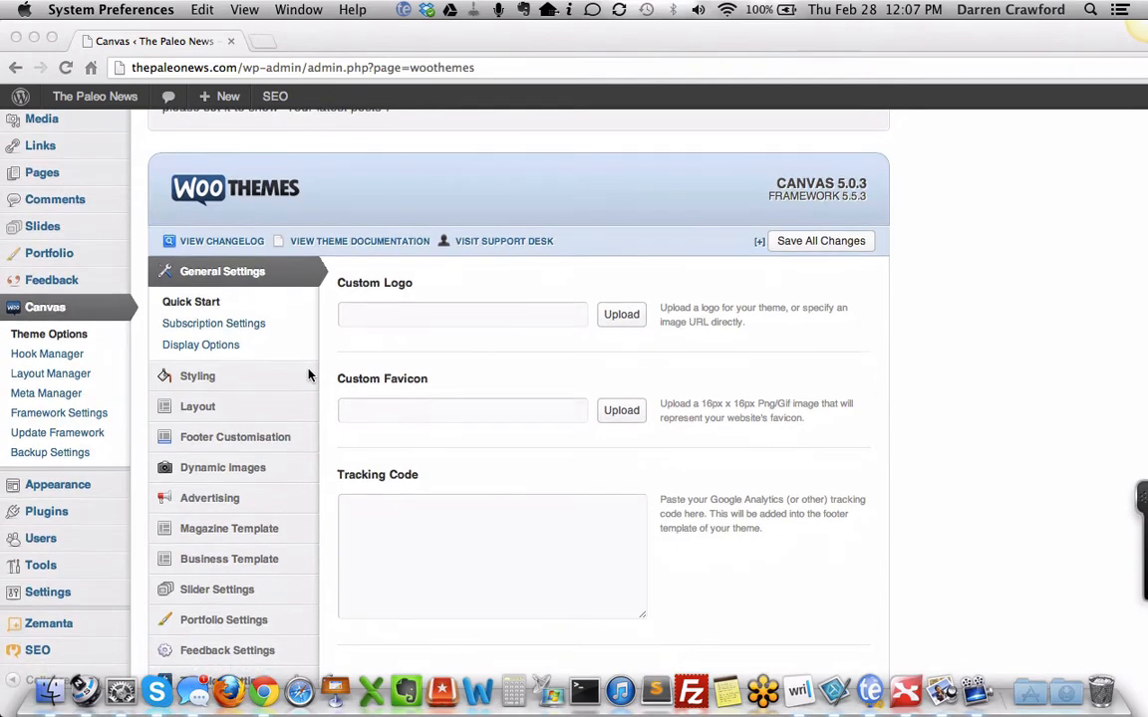
pyautogui.scroll(-3, 309, 376)
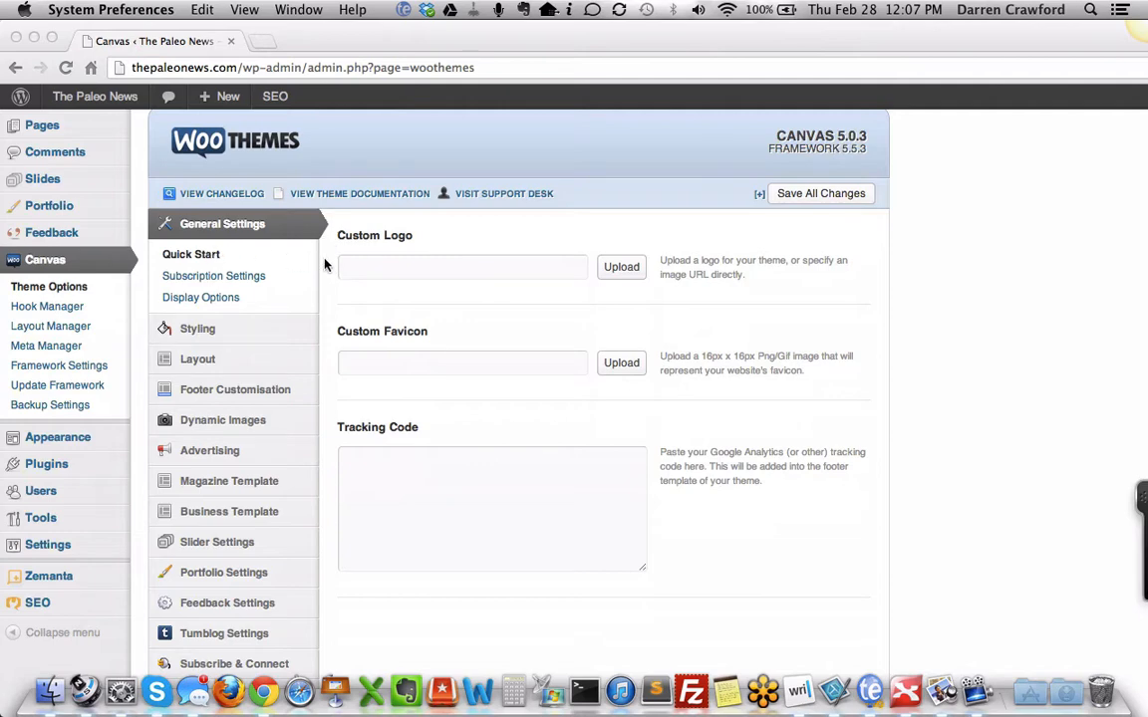
pyautogui.click(199, 271)
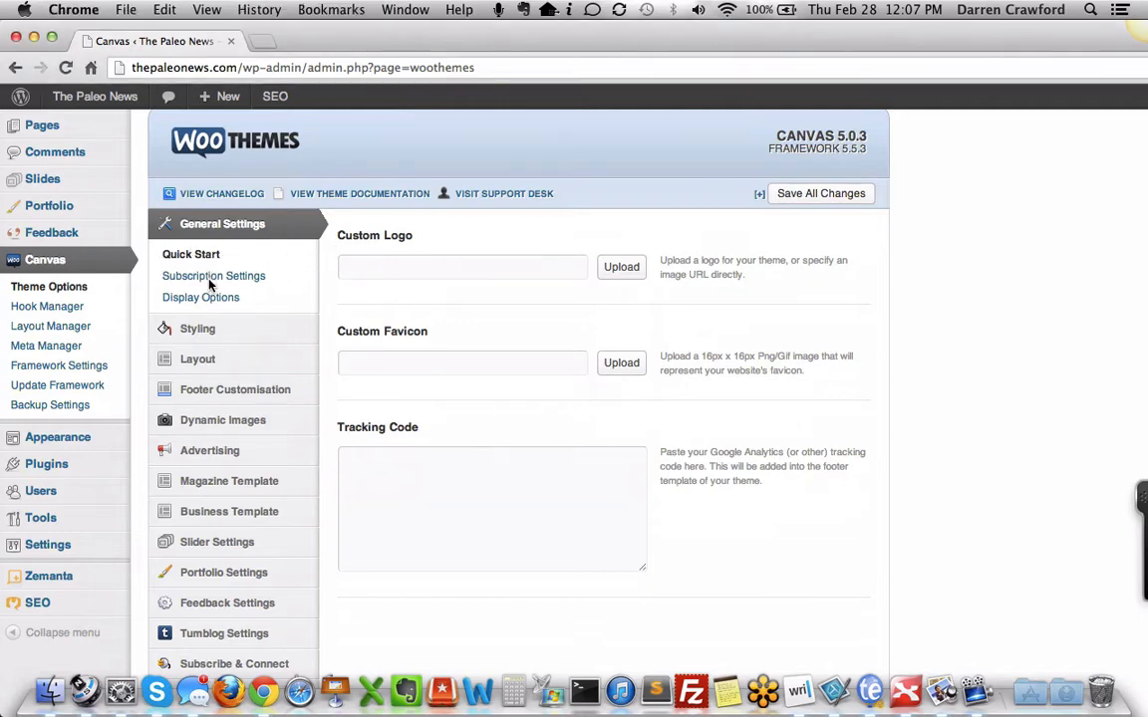
pyautogui.click(196, 283)
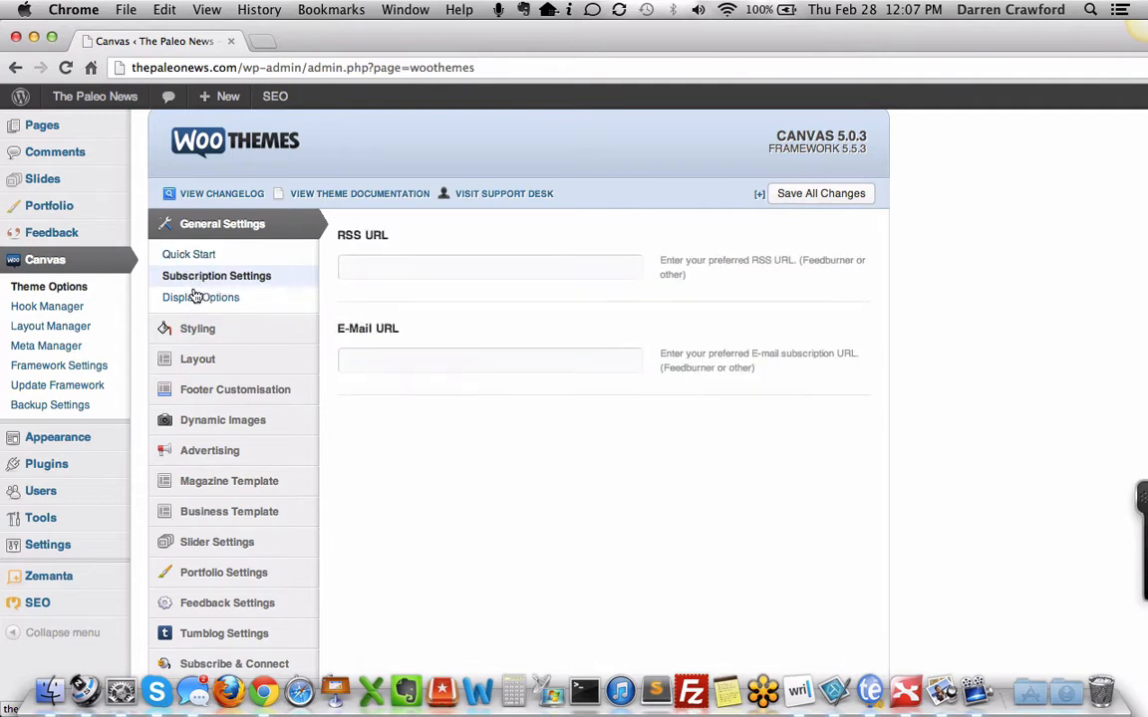
# Step: Enable dynamic breadcrumbs on each page in the Display Options and save the theme options
pyautogui.click(190, 303)
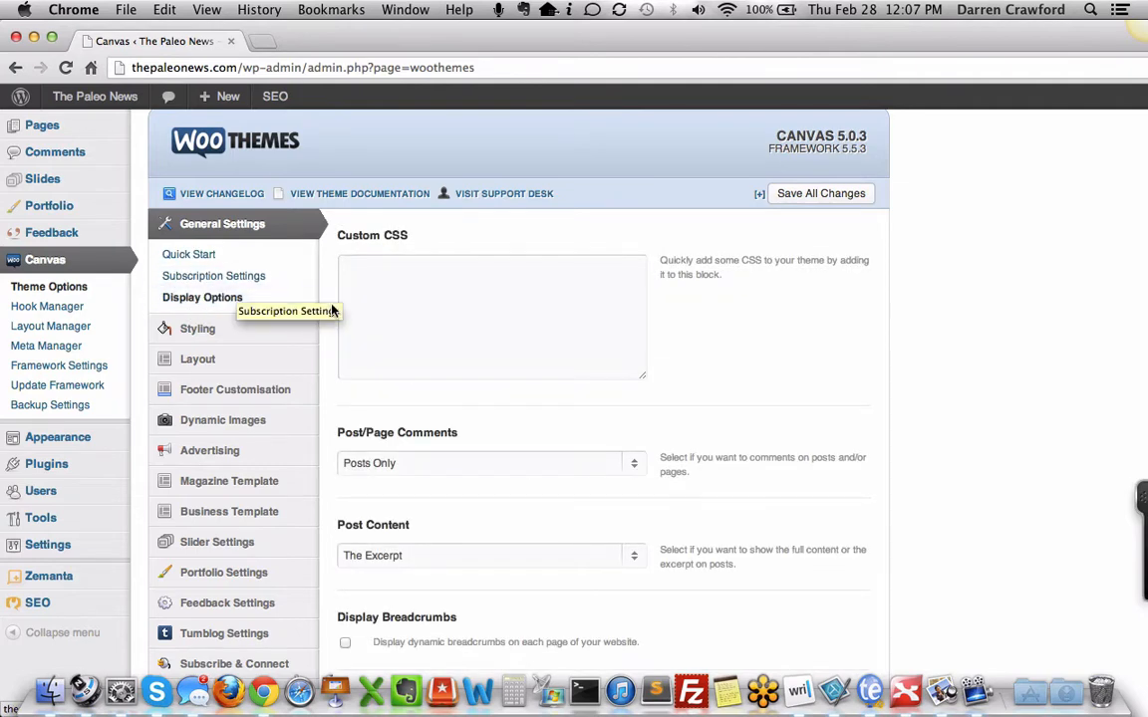
pyautogui.scroll(-2, 333, 315)
pyautogui.scroll(1, 332, 313)
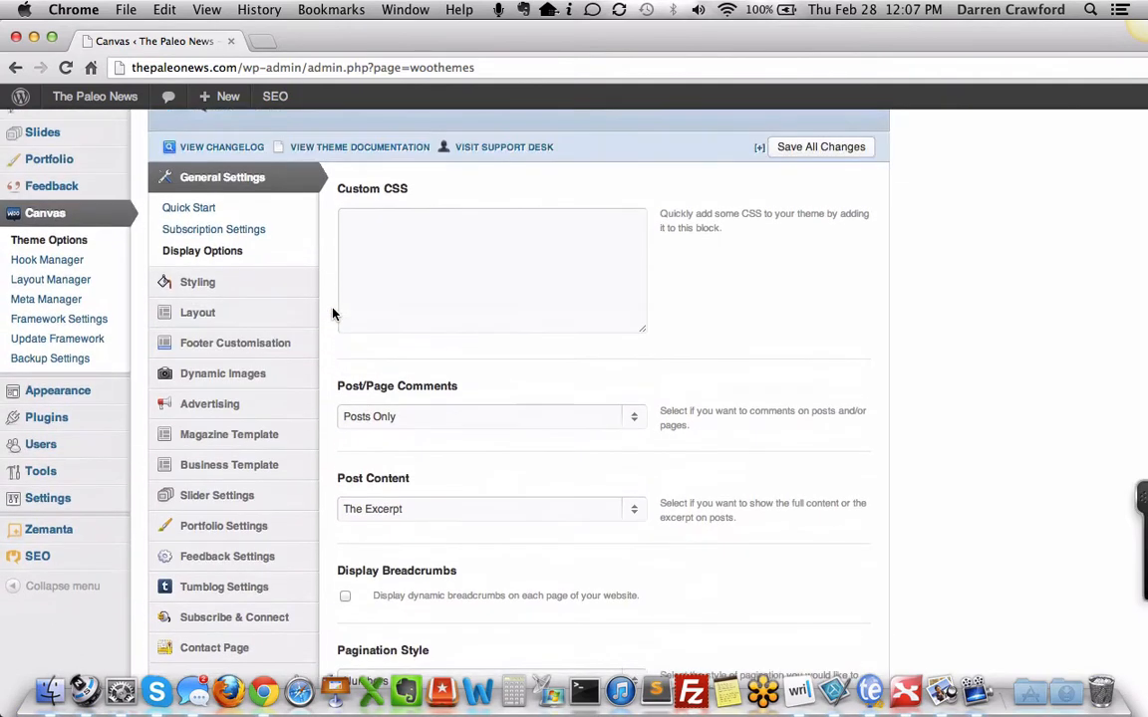
pyautogui.scroll(-3, 332, 313)
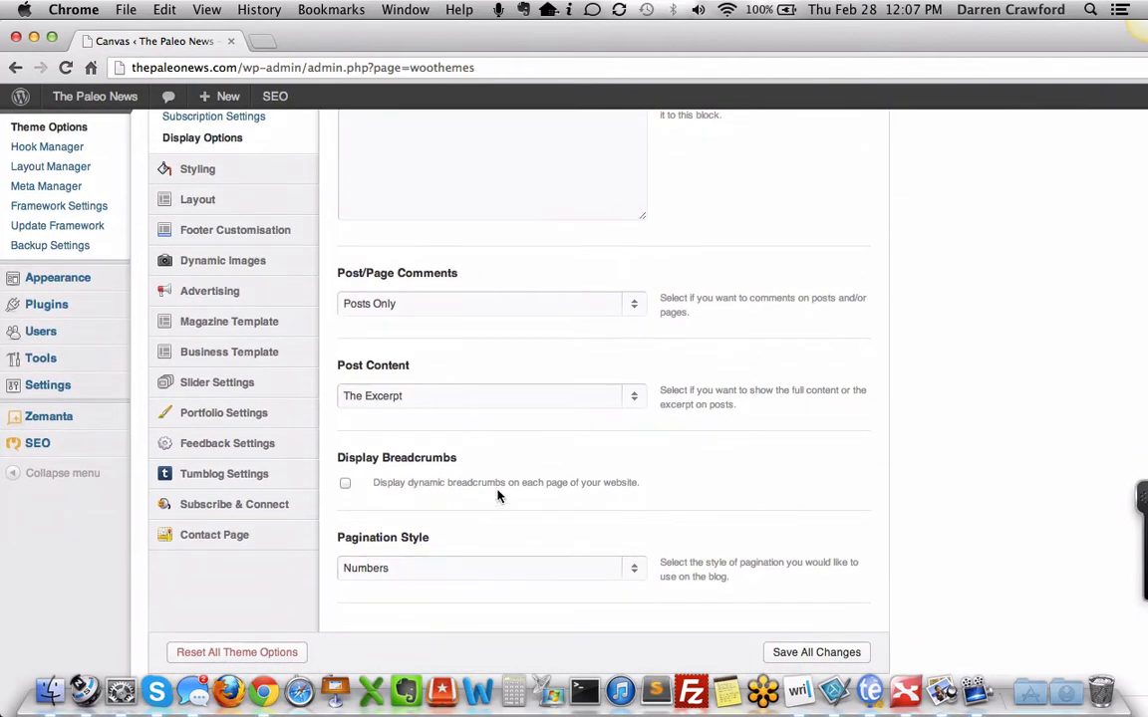
pyautogui.click(345, 485)
pyautogui.scroll(3, 653, 500)
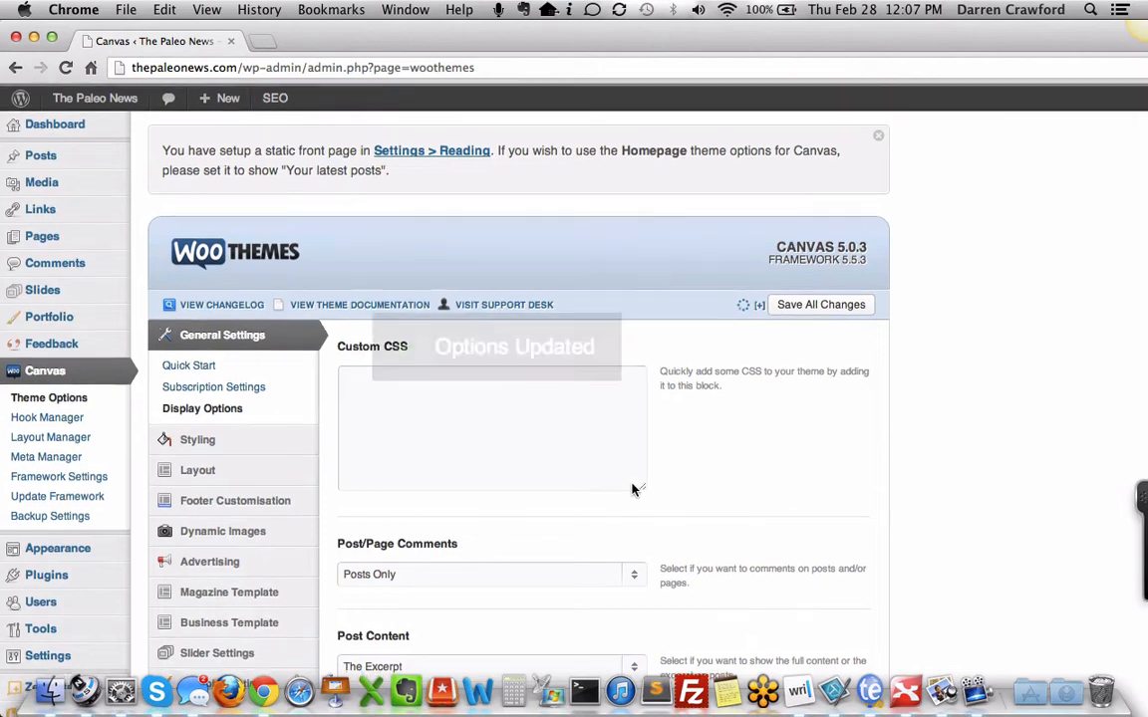
# Step: Open the Styling background options and view The Paleo News homepage in a separate tab
pyautogui.moveTo(209, 444)
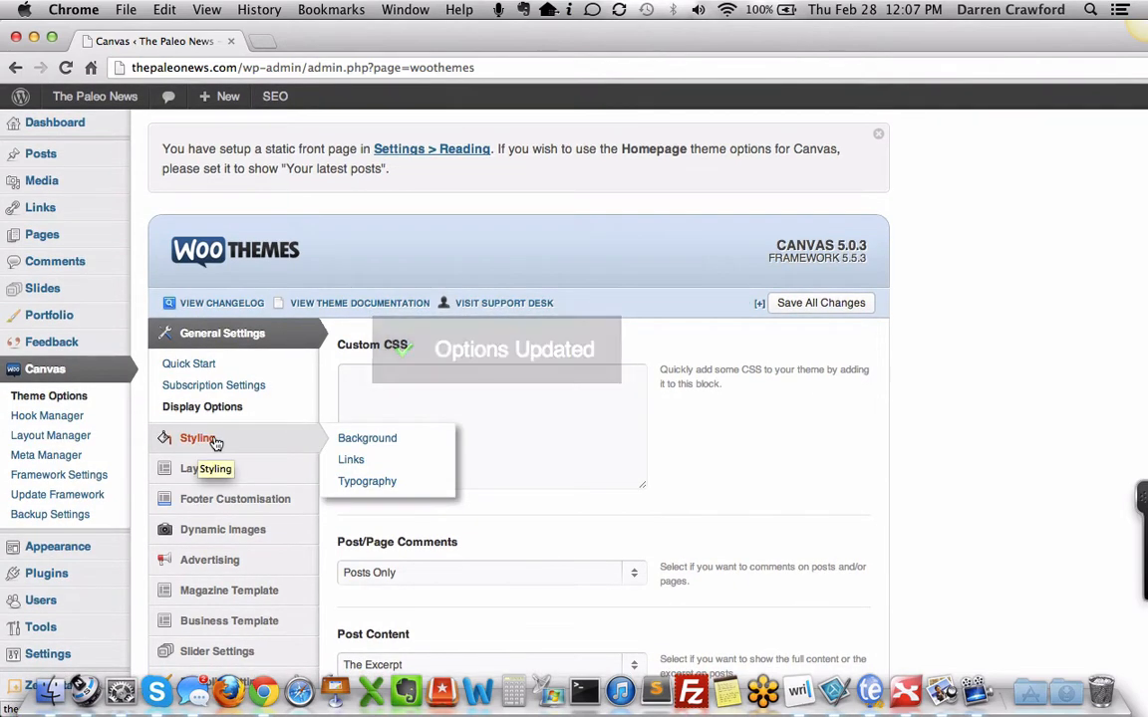
pyautogui.click(213, 441)
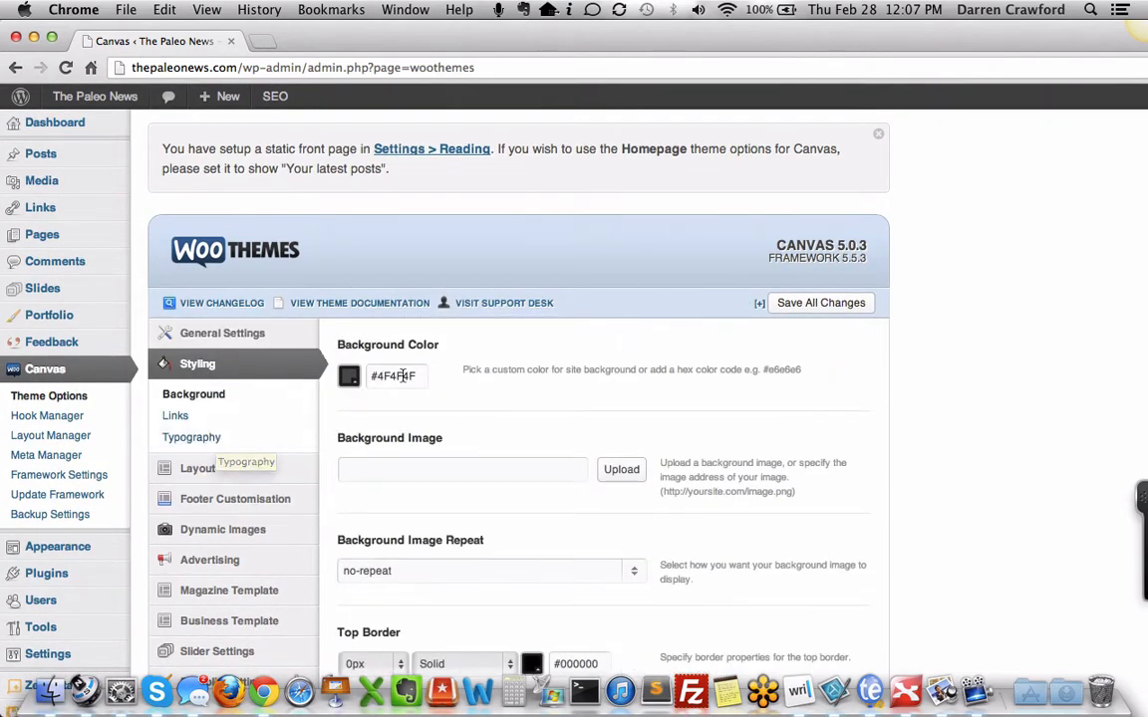
pyautogui.click(105, 108)
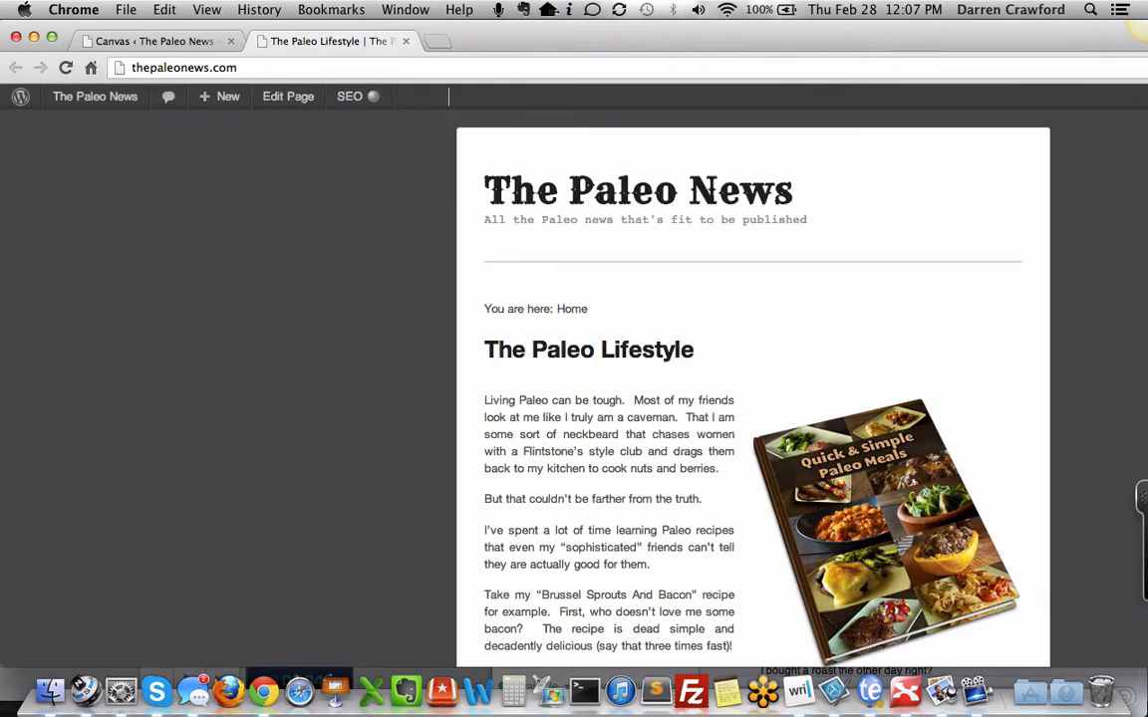
# Step: Return to the theme options and inspect the Background Color picker, closing it without picking a colour
pyautogui.click(154, 41)
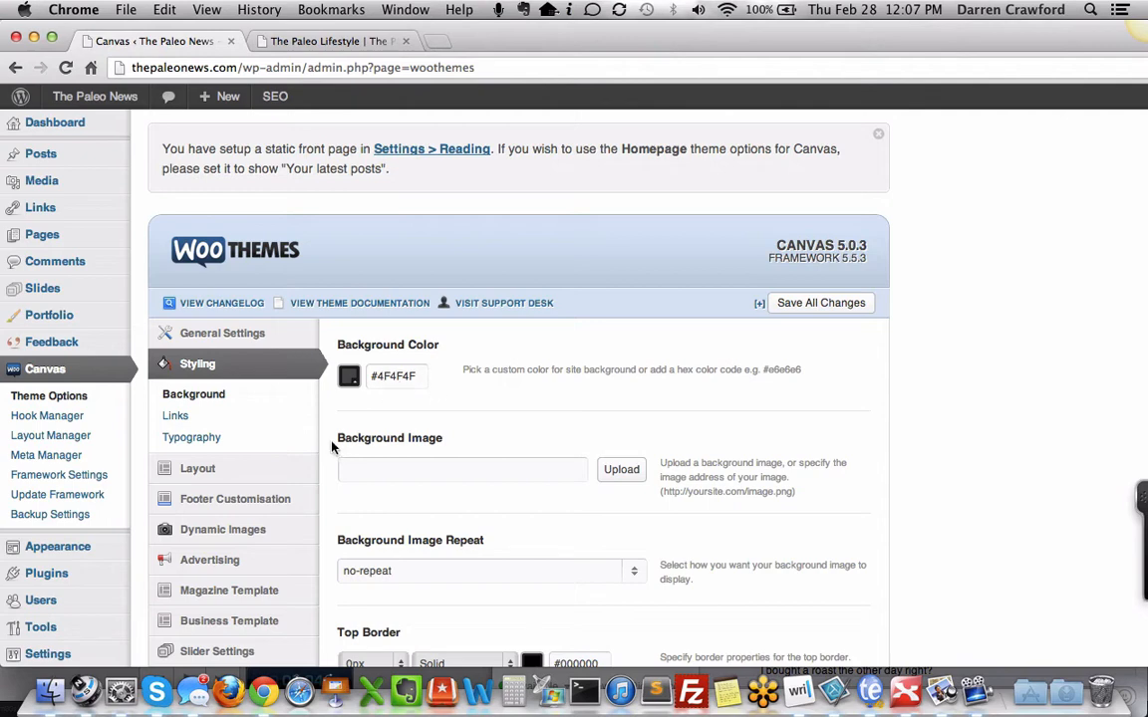
pyautogui.scroll(-3, 333, 447)
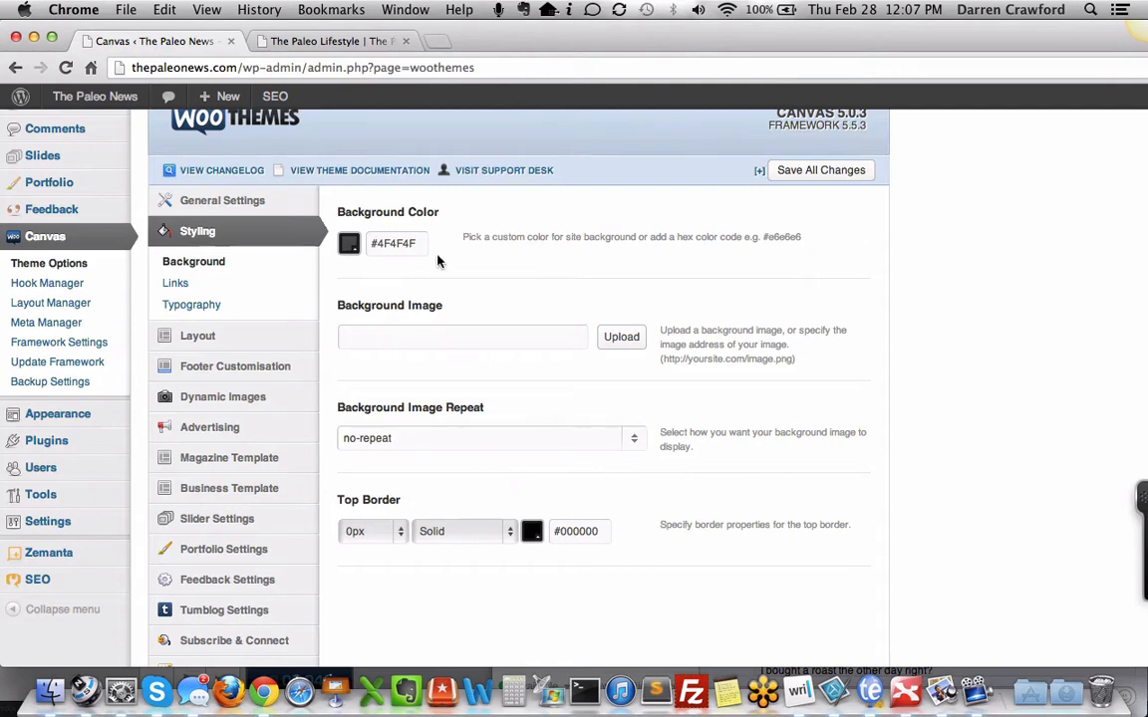
pyautogui.click(348, 243)
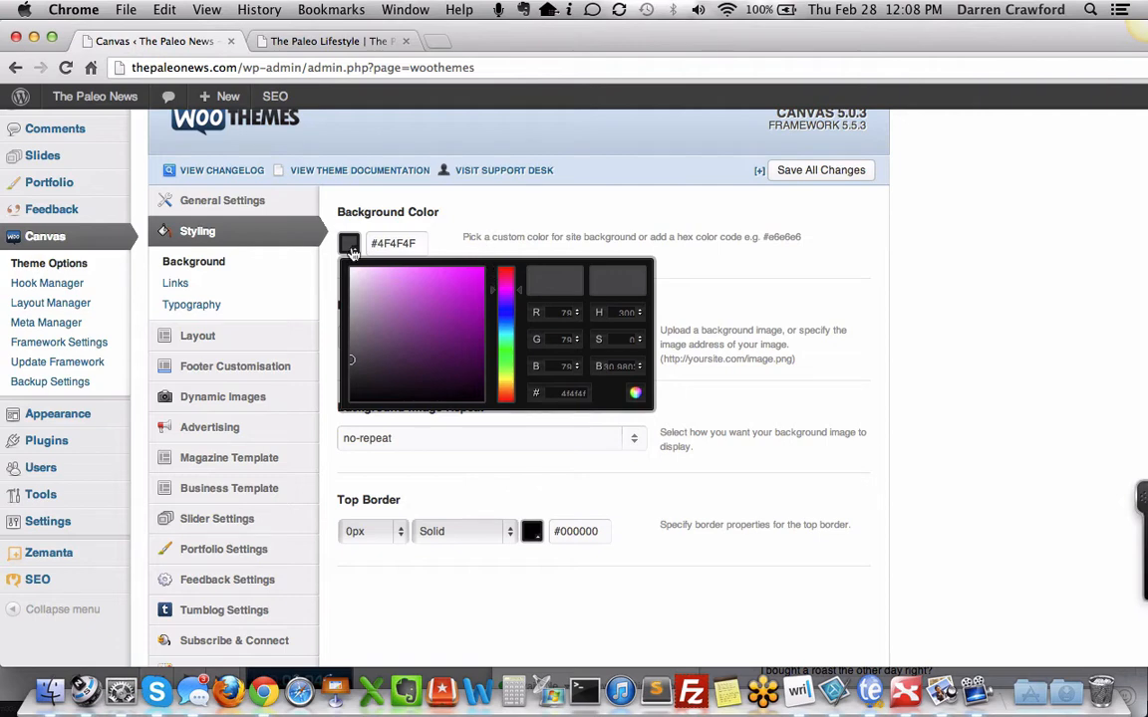
pyautogui.click(335, 188)
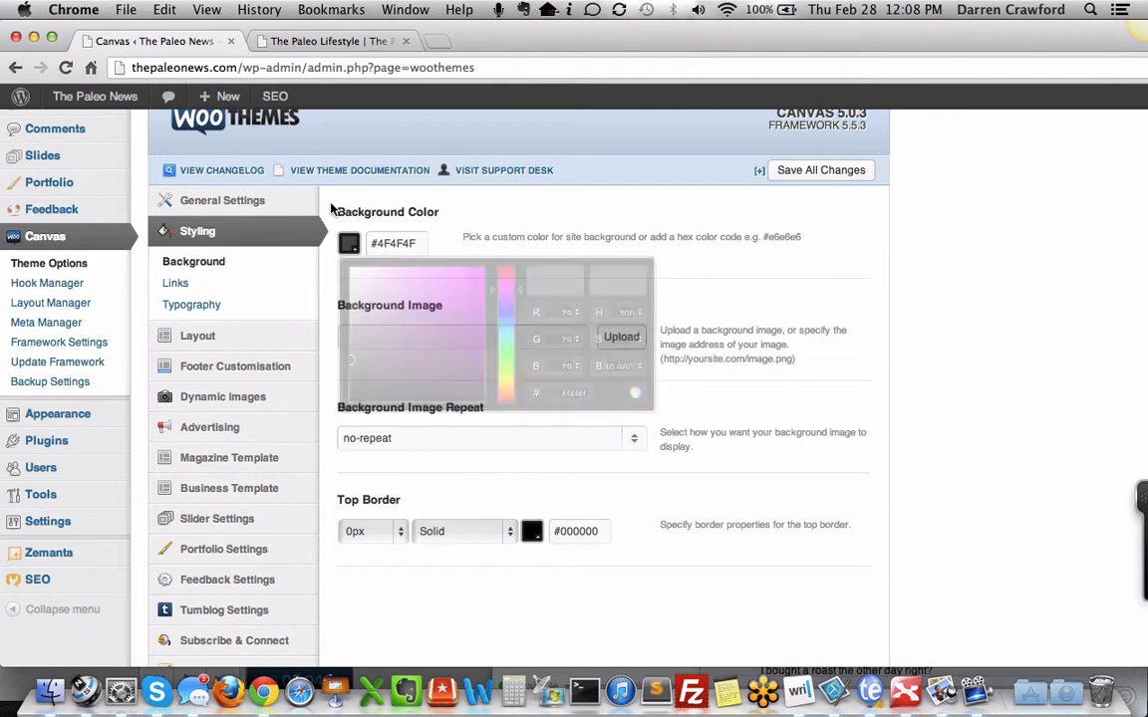
# Step: Look through the Links and Typography options in the Styling section
pyautogui.click(177, 285)
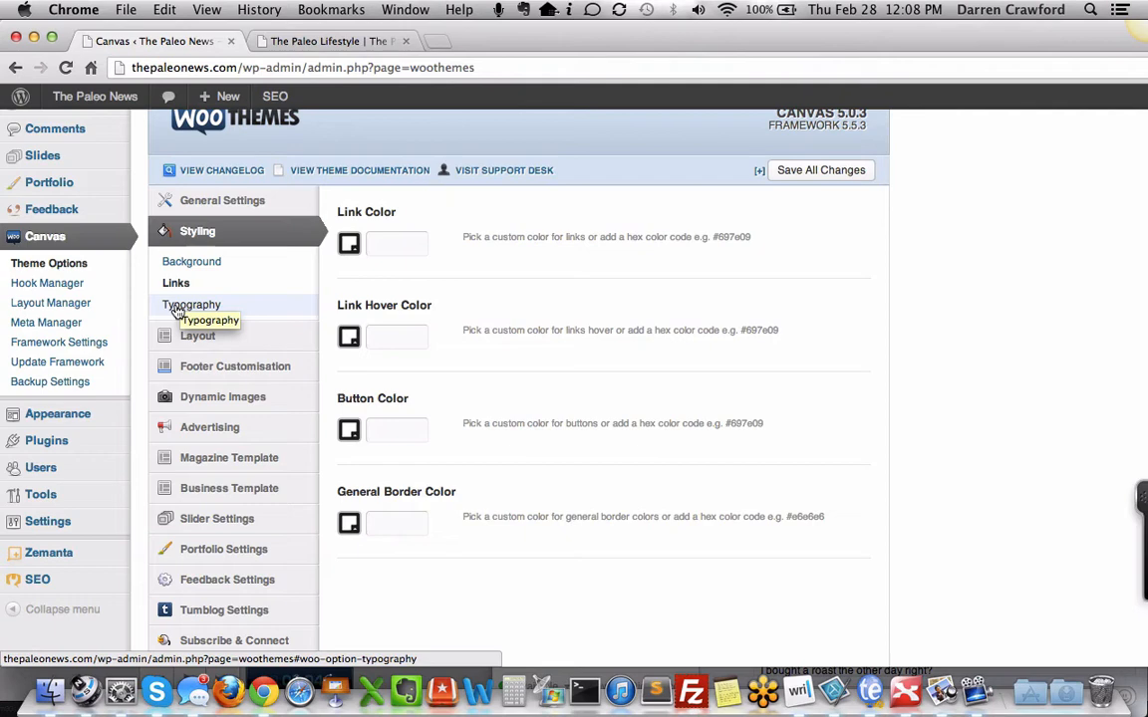
pyautogui.click(176, 306)
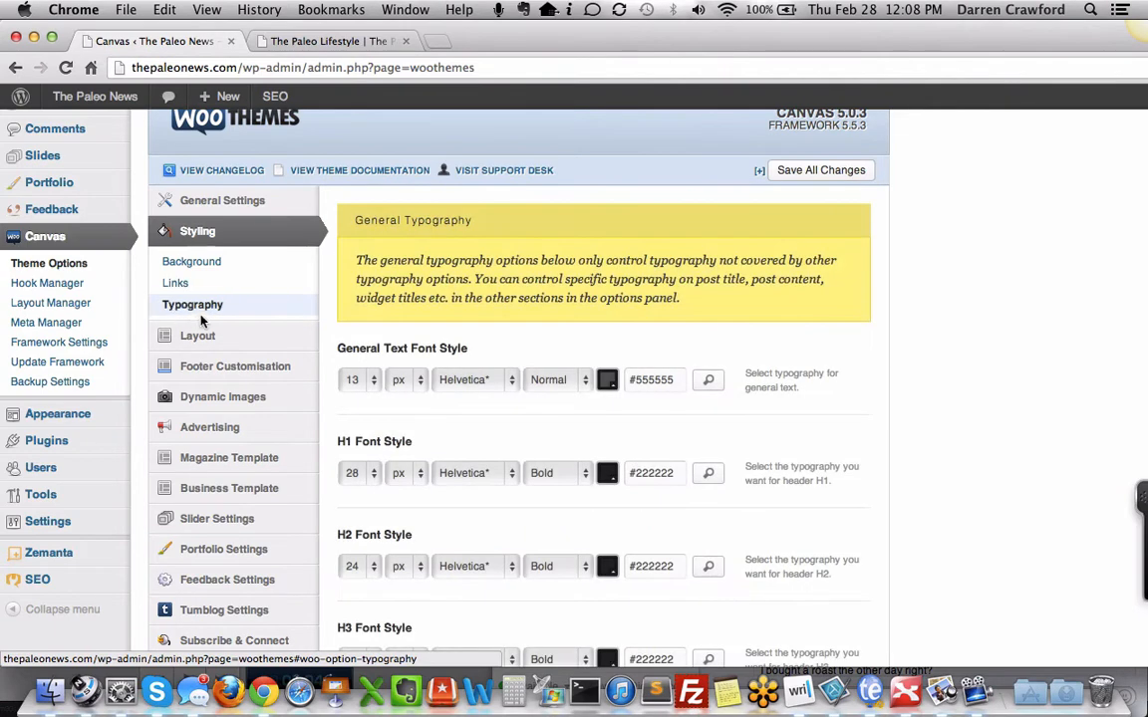
pyautogui.scroll(-3, 335, 281)
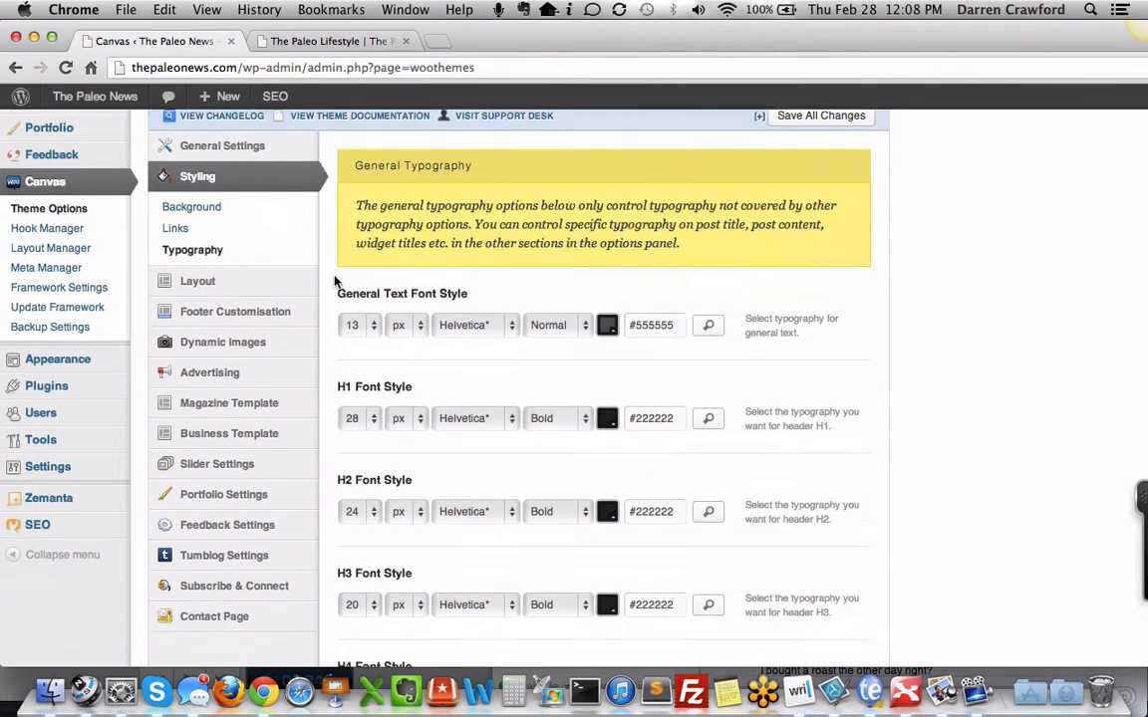
pyautogui.scroll(-2, 334, 281)
pyautogui.scroll(3, 333, 279)
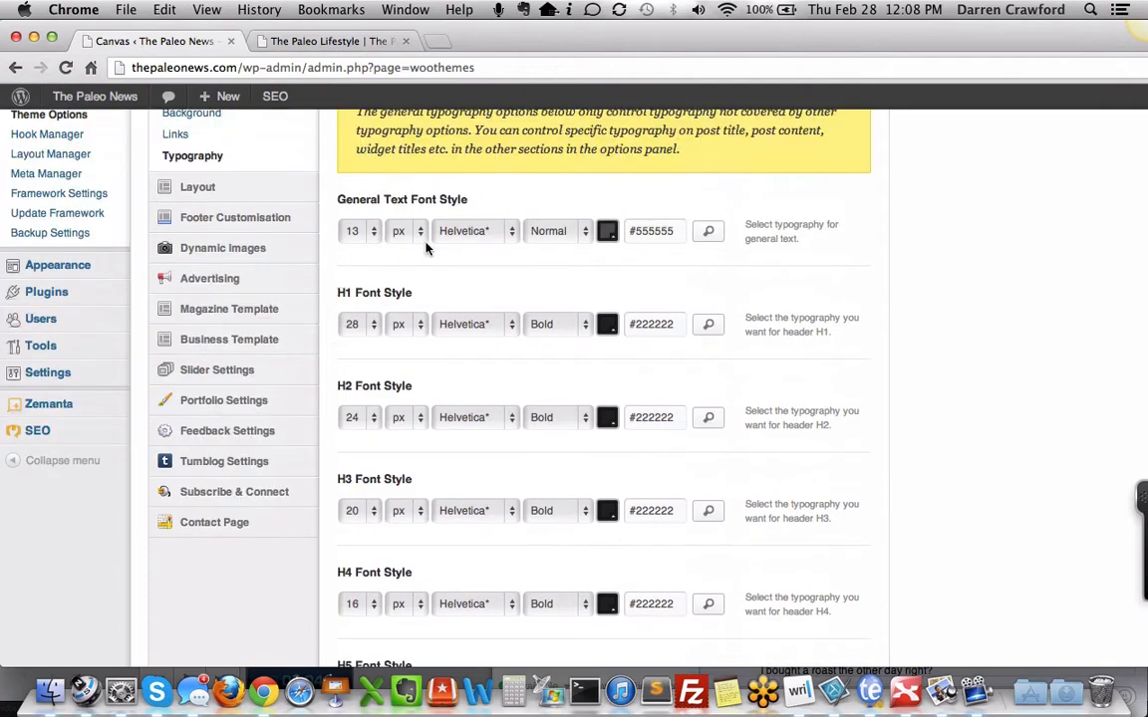
# Step: Browse the fonts available for General Text Font Style, including the Google Fonts, without choosing another one
pyautogui.click(482, 235)
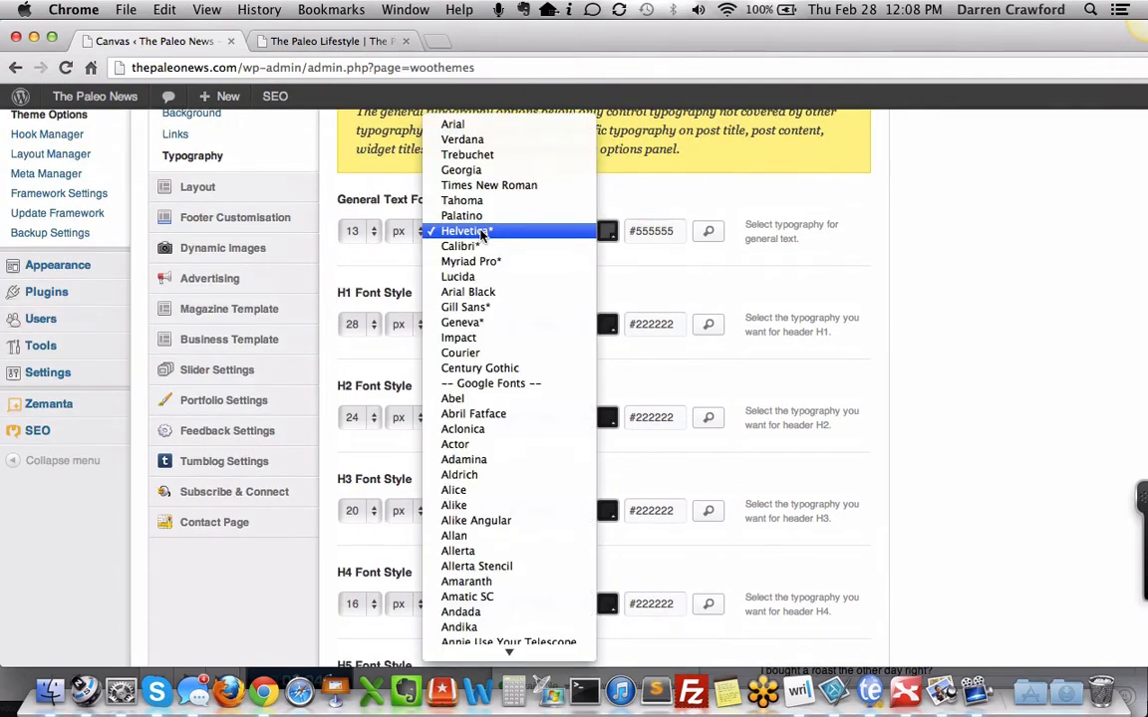
pyautogui.scroll(-5, 502, 386)
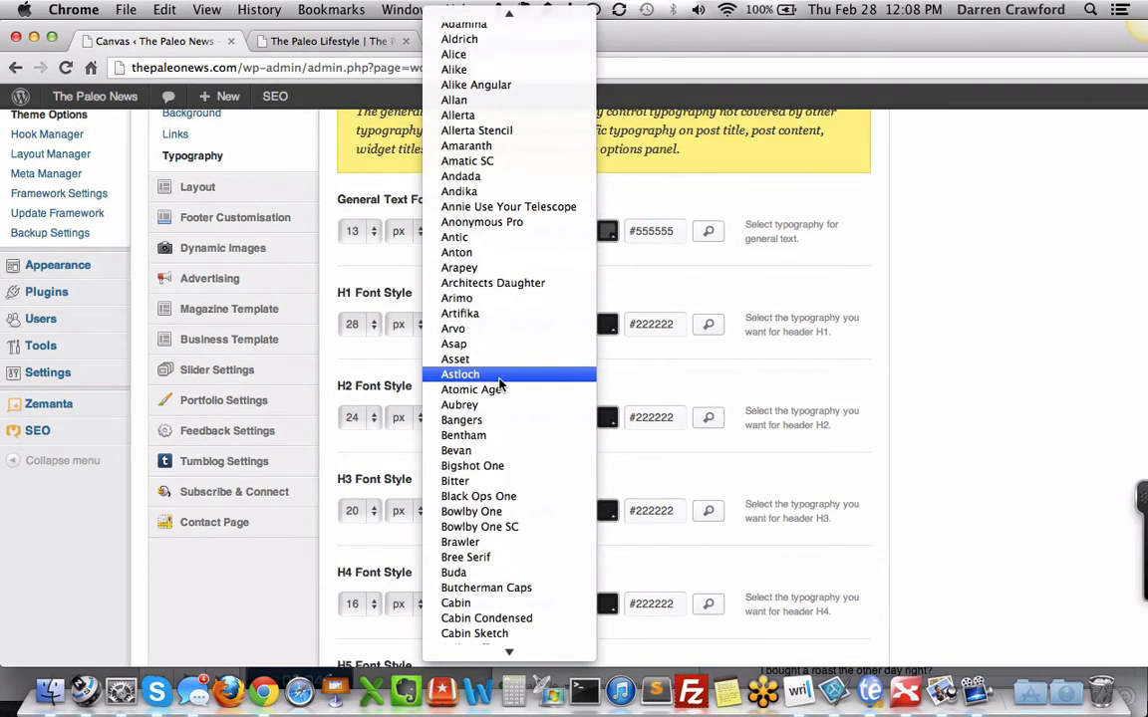
pyautogui.scroll(4, 501, 386)
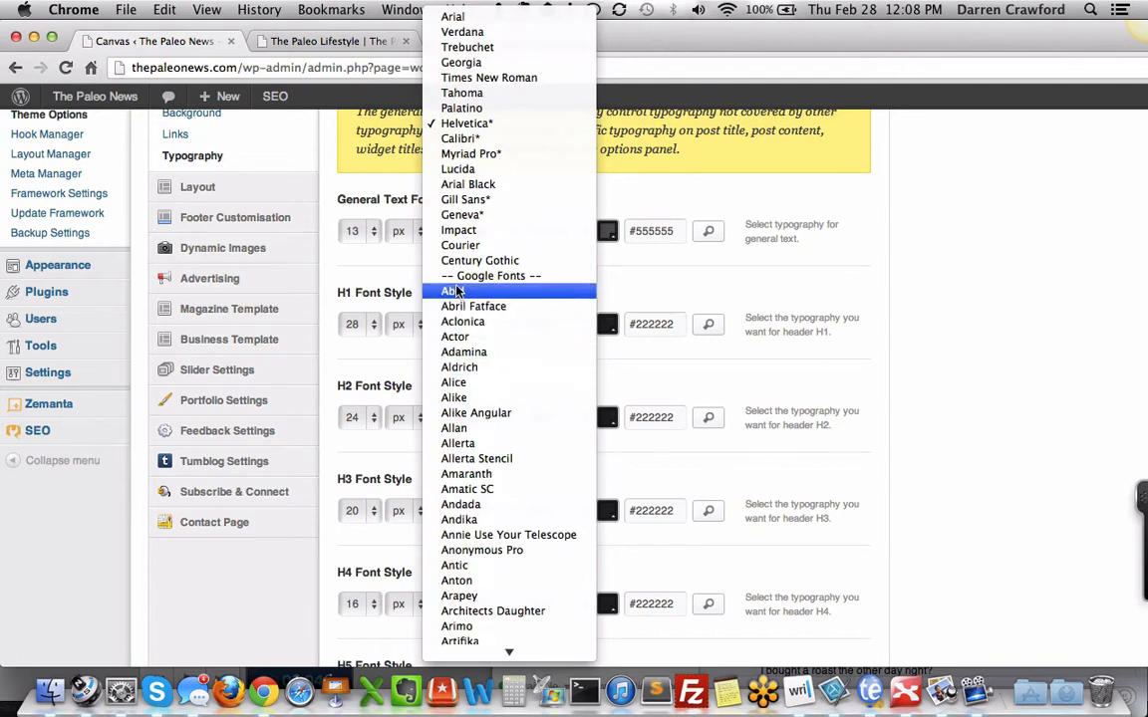
pyautogui.scroll(-8, 473, 398)
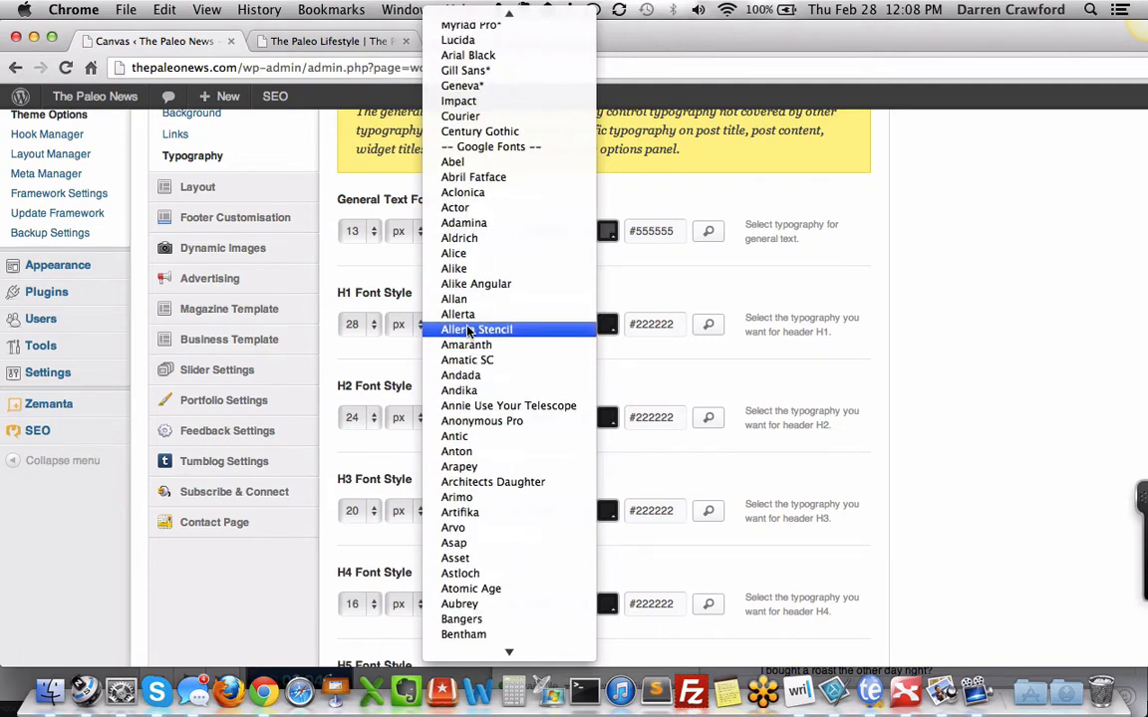
pyautogui.scroll(-12, 469, 331)
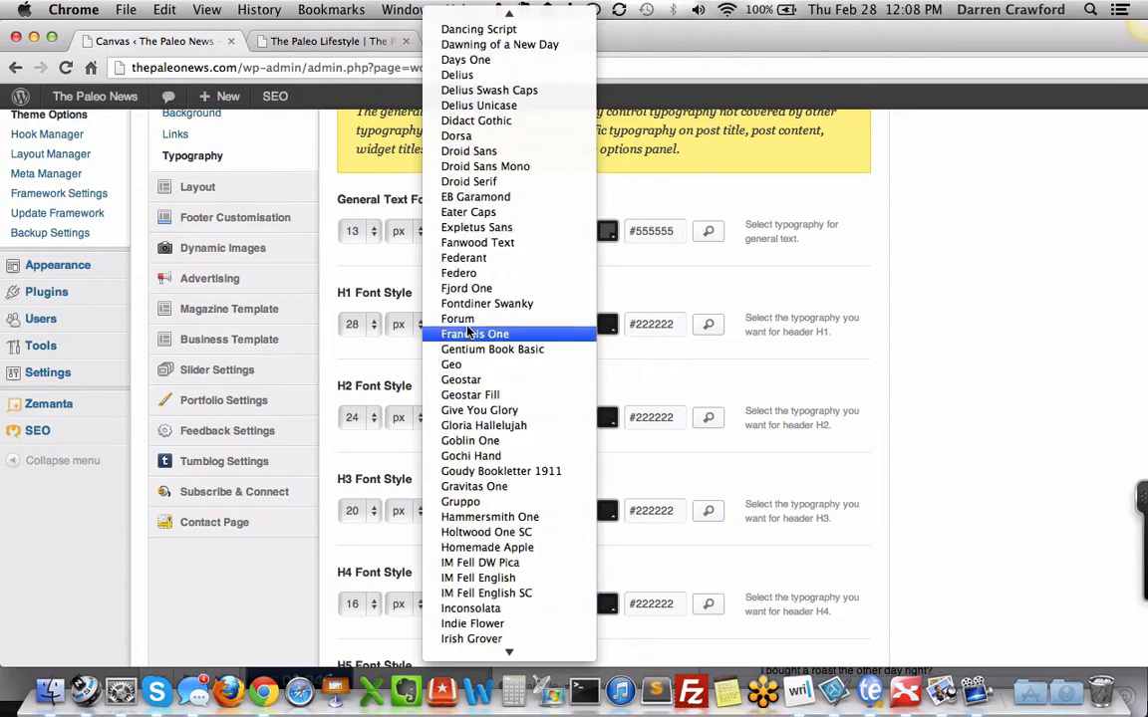
pyautogui.scroll(-15, 469, 332)
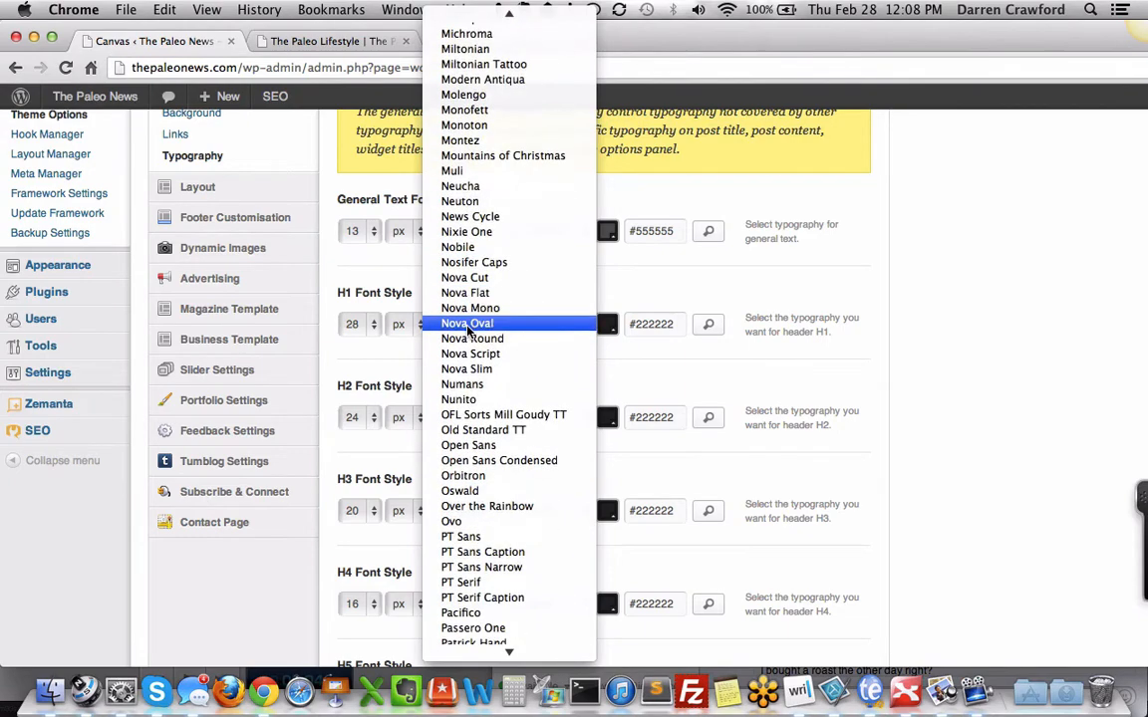
pyautogui.click(297, 225)
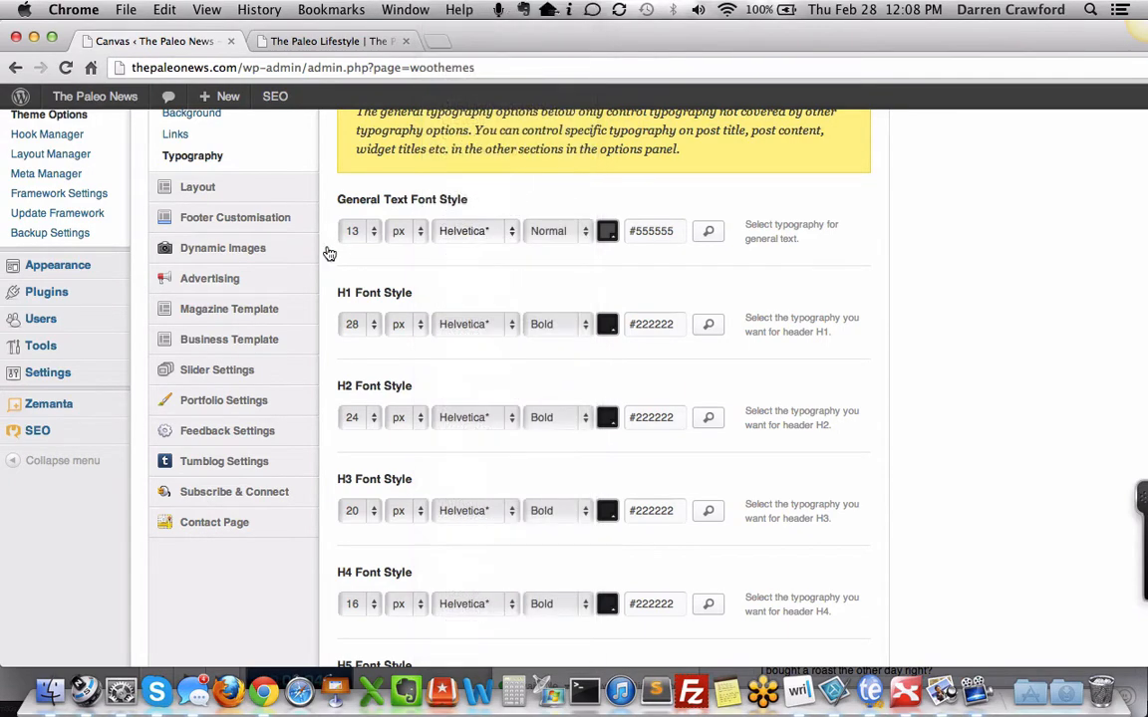
# Step: Open the Layout Setup options and inspect the content width on the live homepage
pyautogui.click(225, 188)
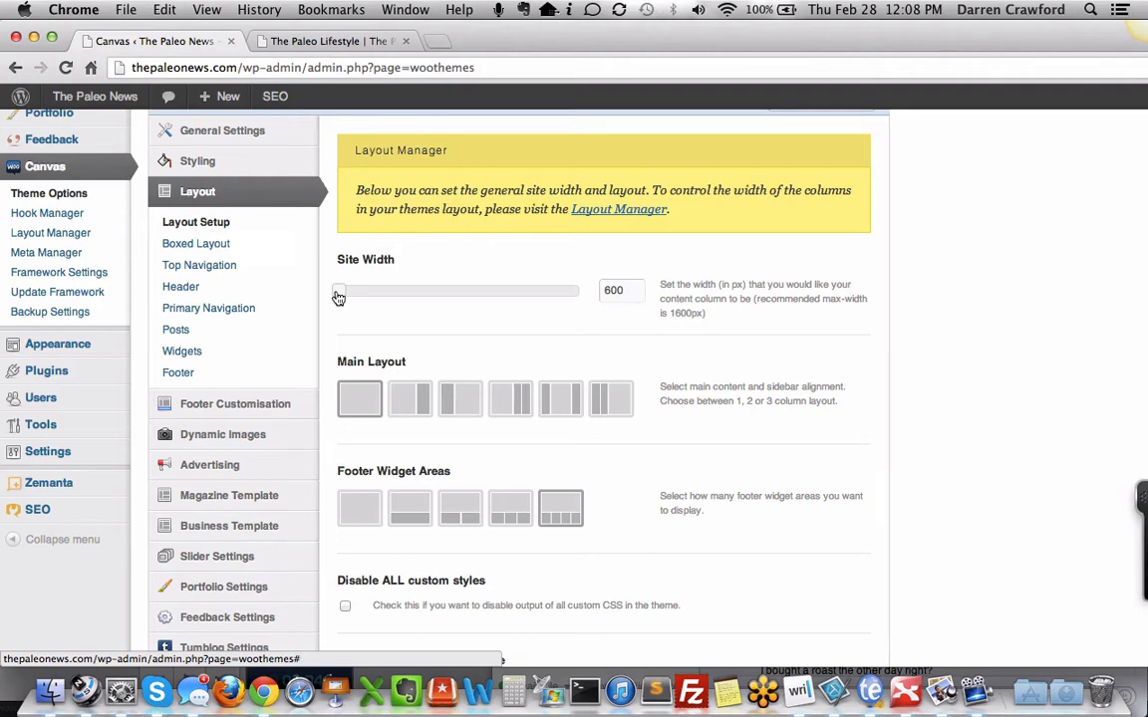
pyautogui.click(331, 42)
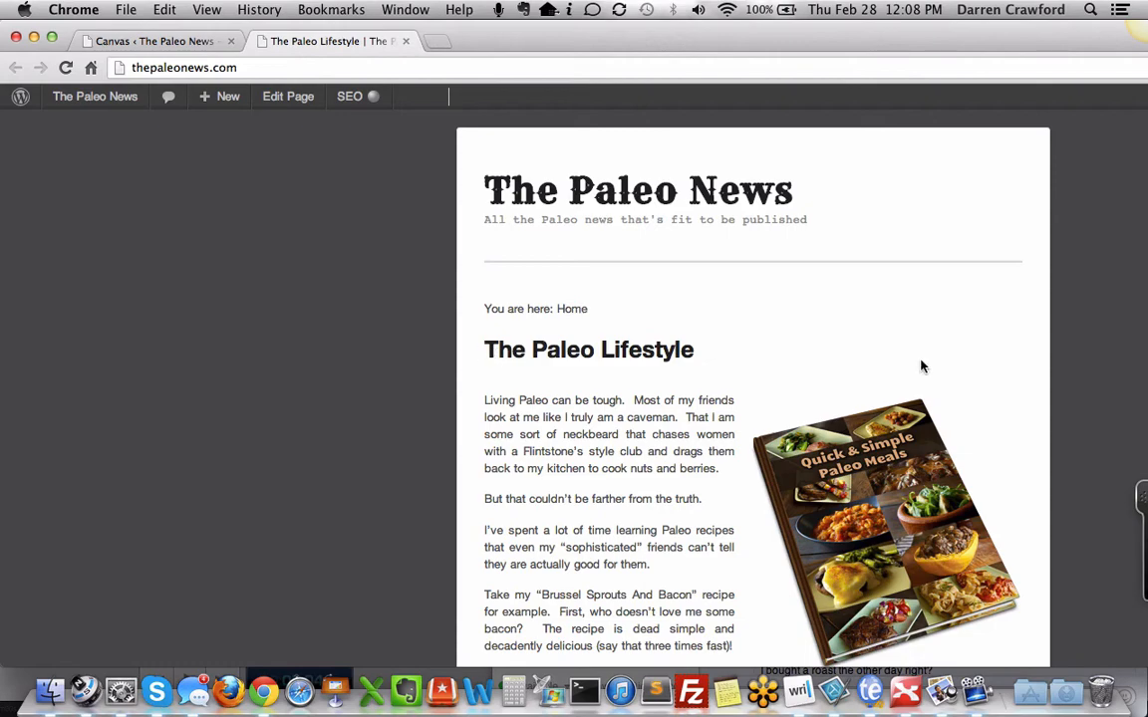
pyautogui.scroll(-10, 650, 337)
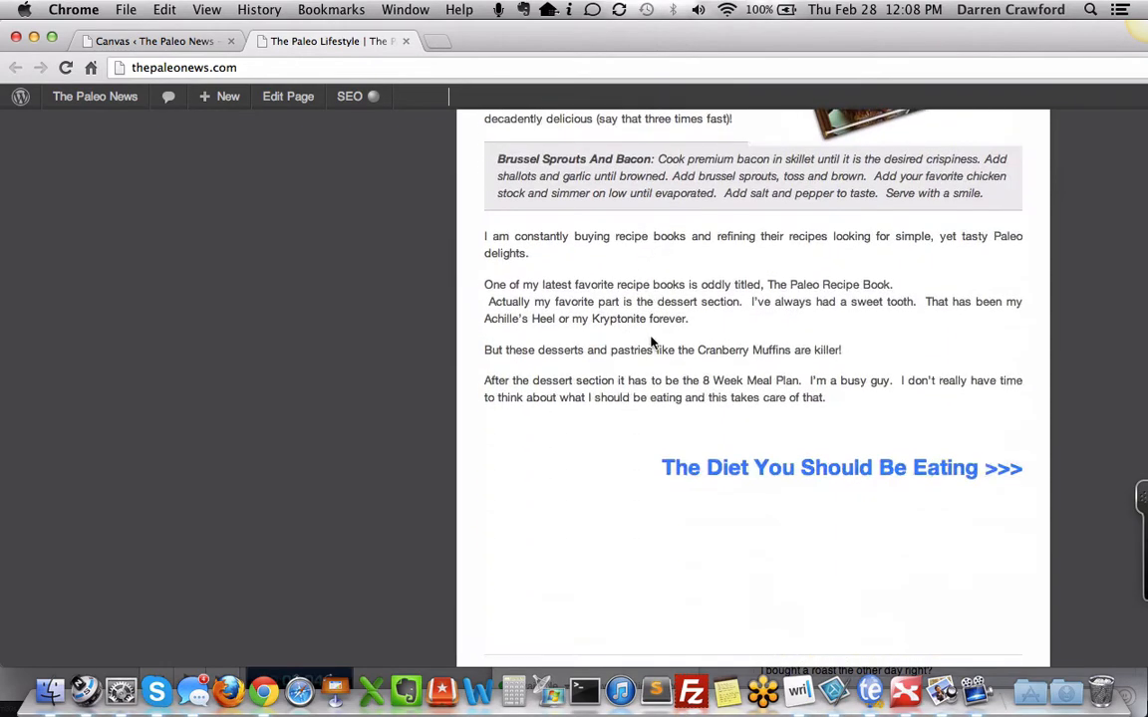
pyautogui.scroll(10, 652, 339)
pyautogui.scroll(1, 651, 338)
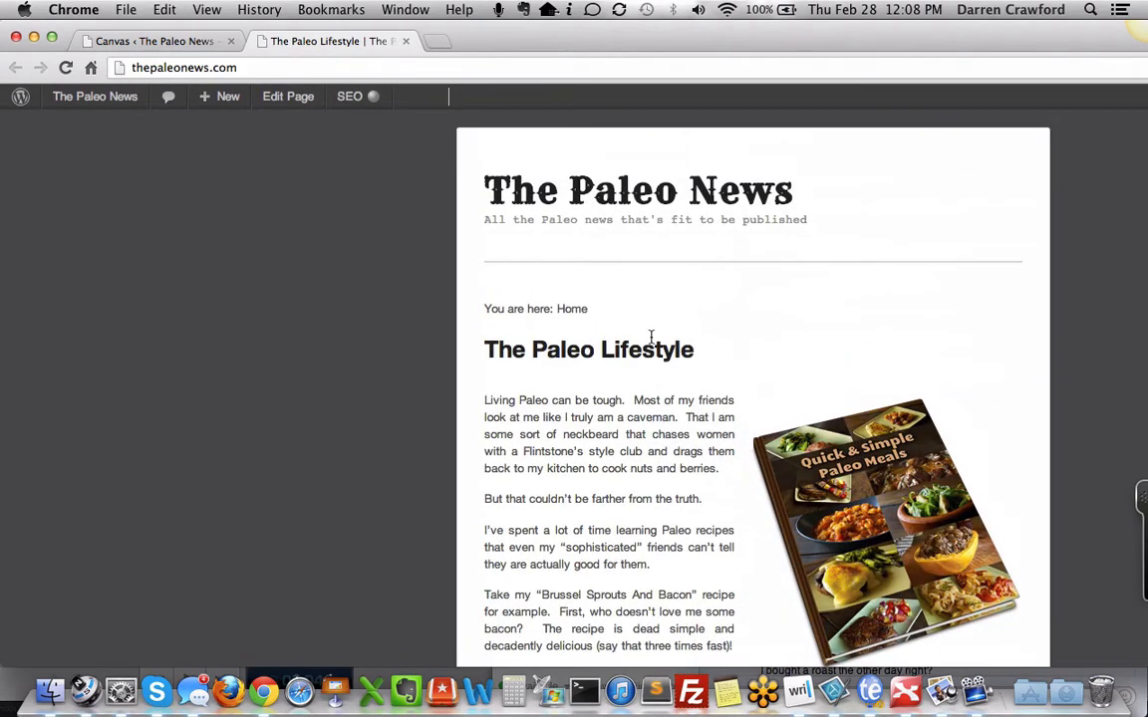
# Step: Set the Site Width in the theme's Layout Setup to 1600 px and save the changes
pyautogui.hotkey('ctrl', 'Tab')
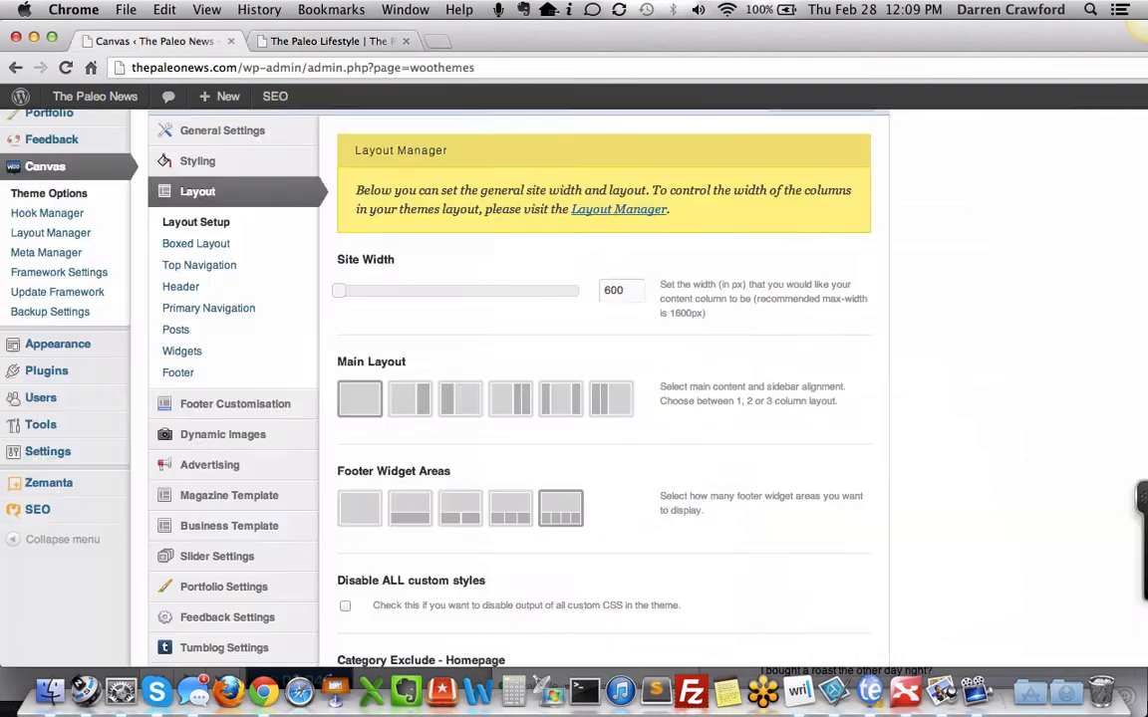
pyautogui.moveTo(339, 291); pyautogui.dragTo(611, 321)
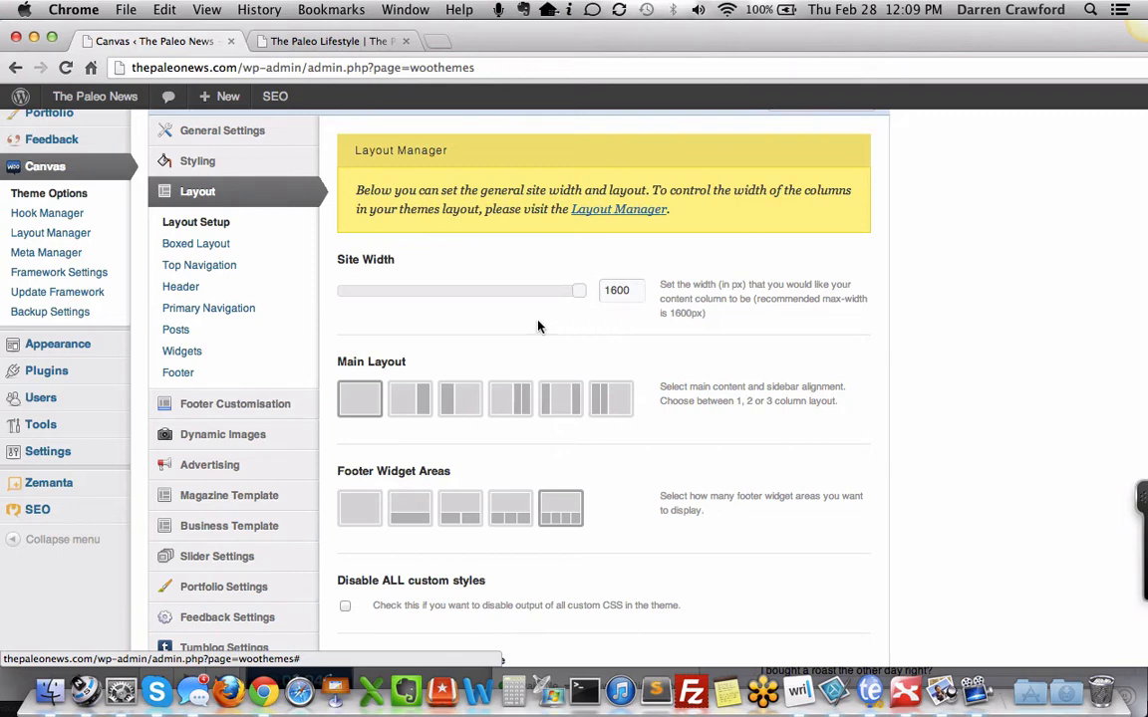
pyautogui.scroll(1, 538, 327)
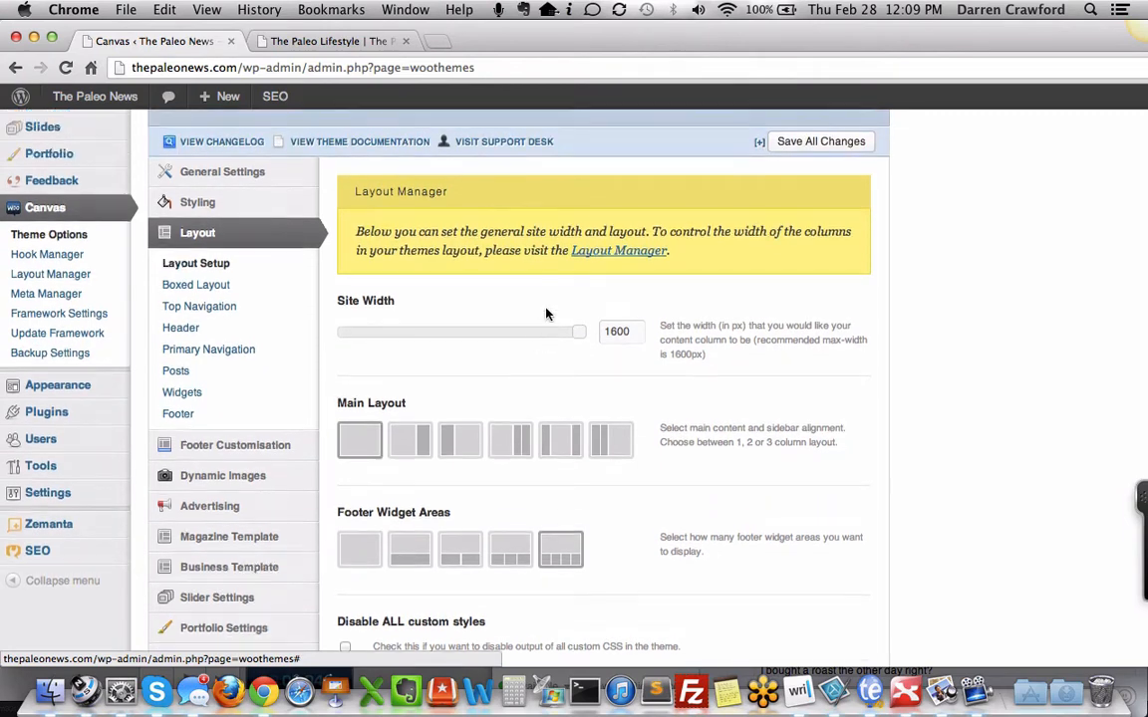
pyautogui.click(833, 143)
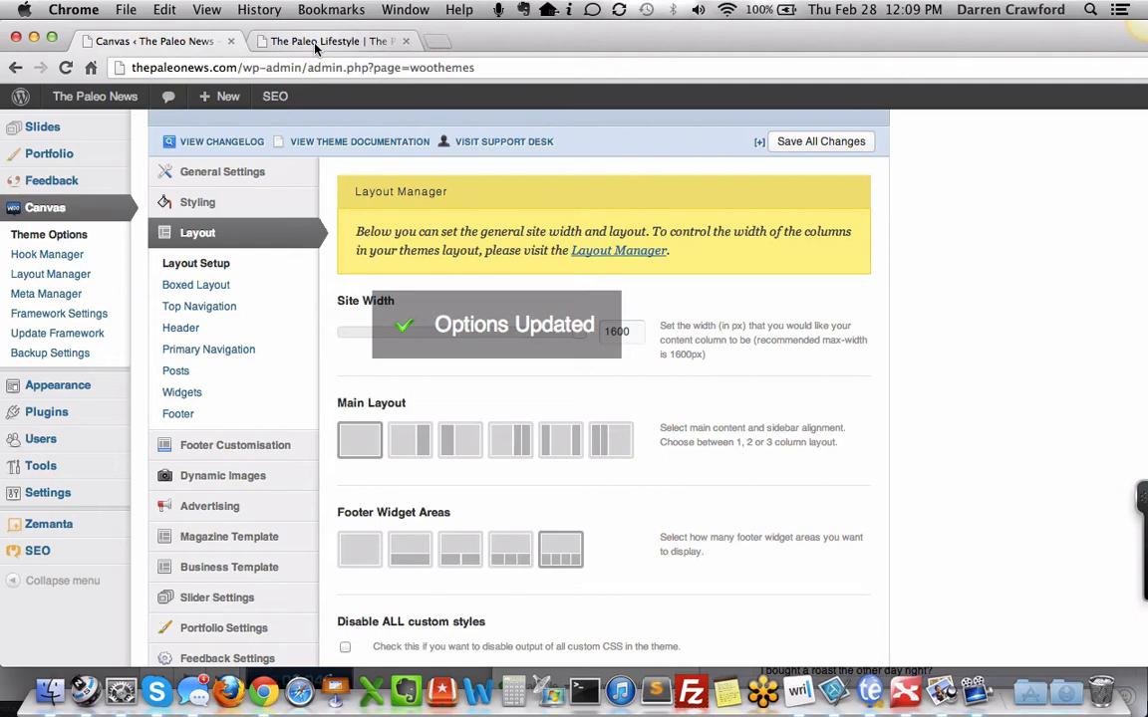
# Step: Check the 1600 px layout on the reloaded live homepage, set the Site Width to 600 px and save the changes
pyautogui.click(315, 44)
pyautogui.press('super+r')
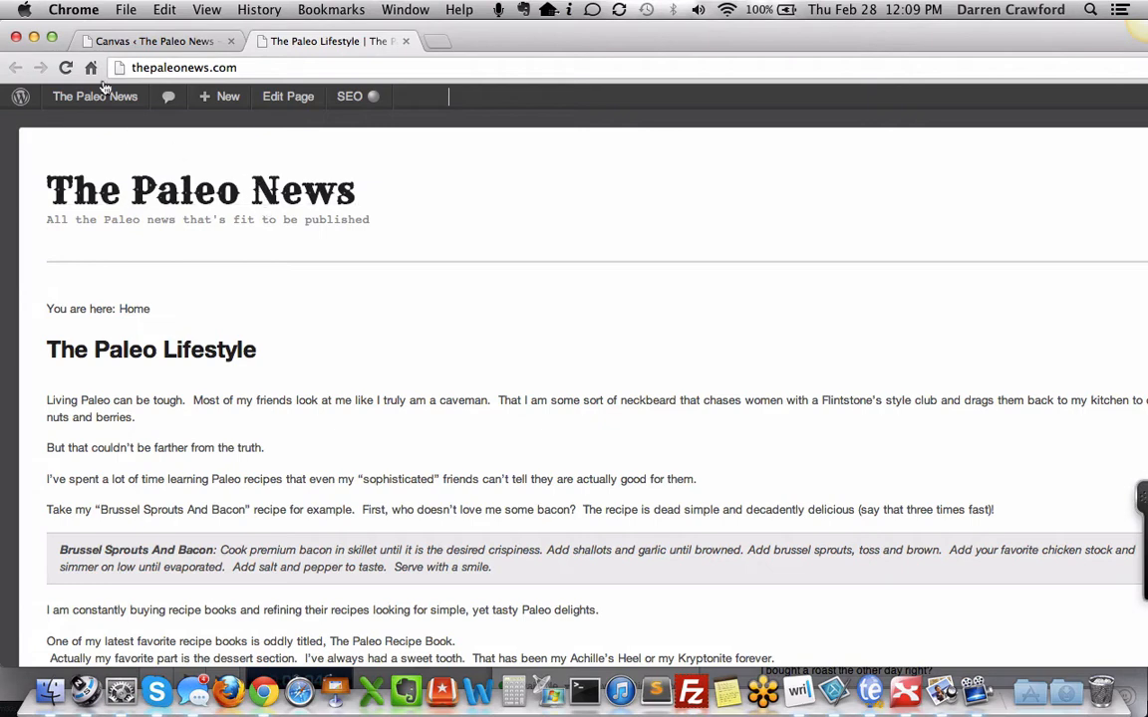
pyautogui.click(149, 41)
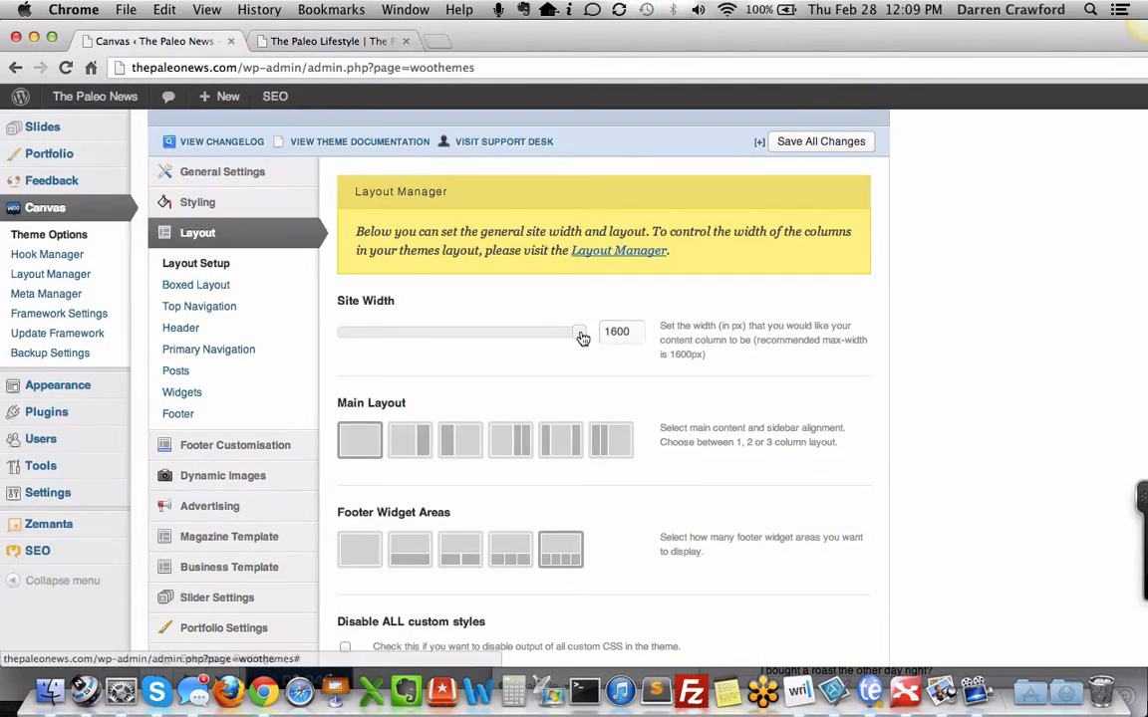
pyautogui.moveTo(581, 333); pyautogui.dragTo(289, 332)
pyautogui.click(842, 143)
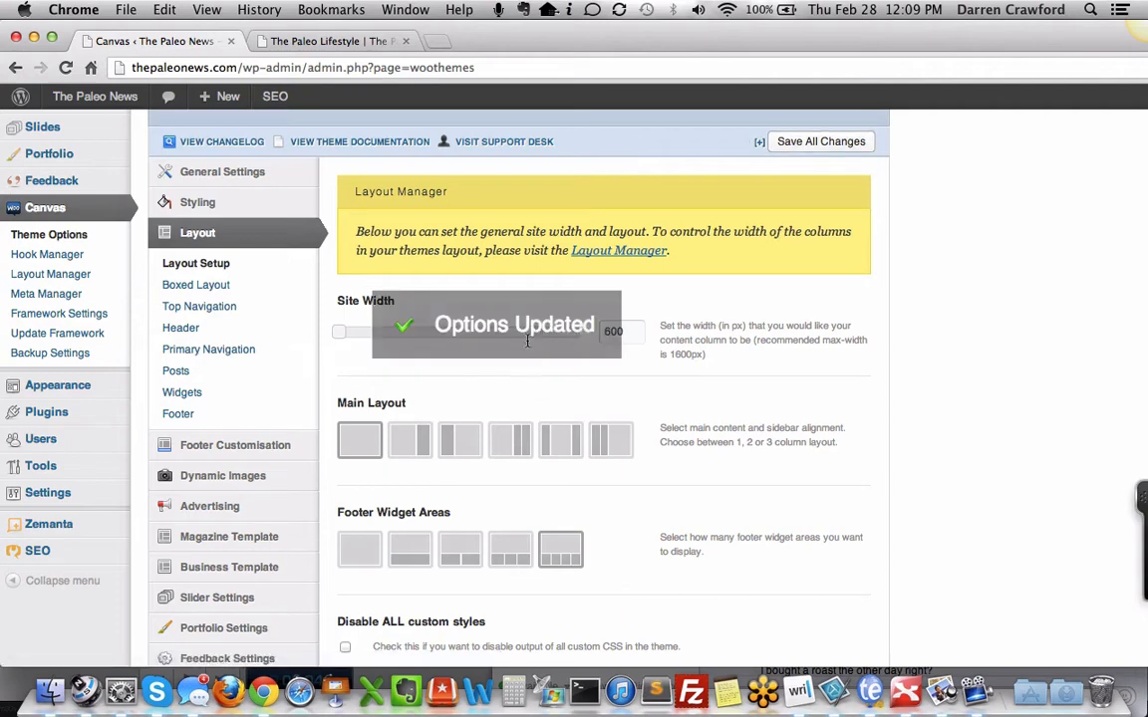
# Step: Review the layout, footer widget and category exclusion options in Layout Setup and save all changes
pyautogui.scroll(-2, 409, 391)
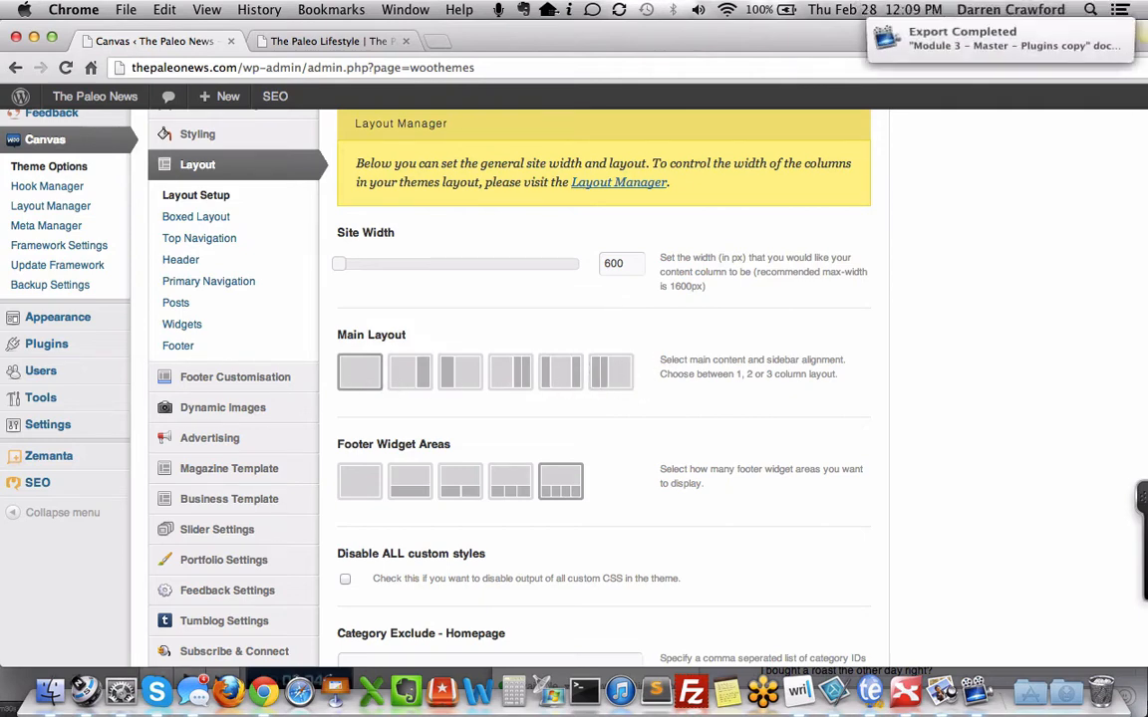
pyautogui.scroll(-3, 422, 418)
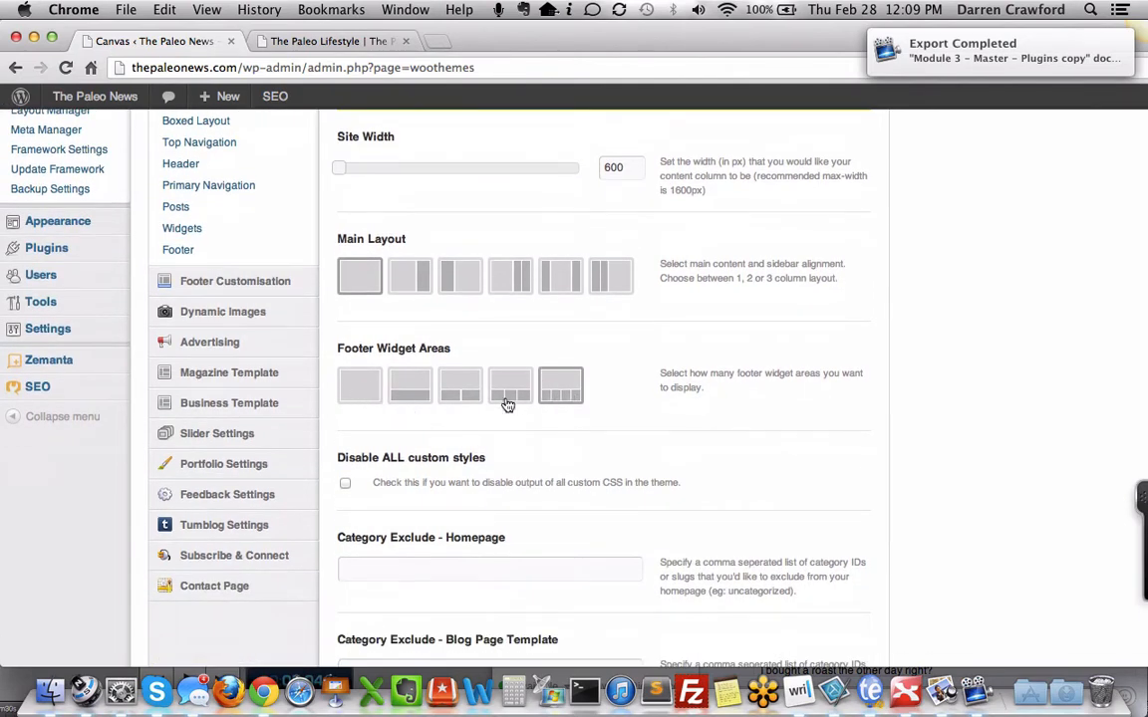
pyautogui.scroll(-5, 446, 426)
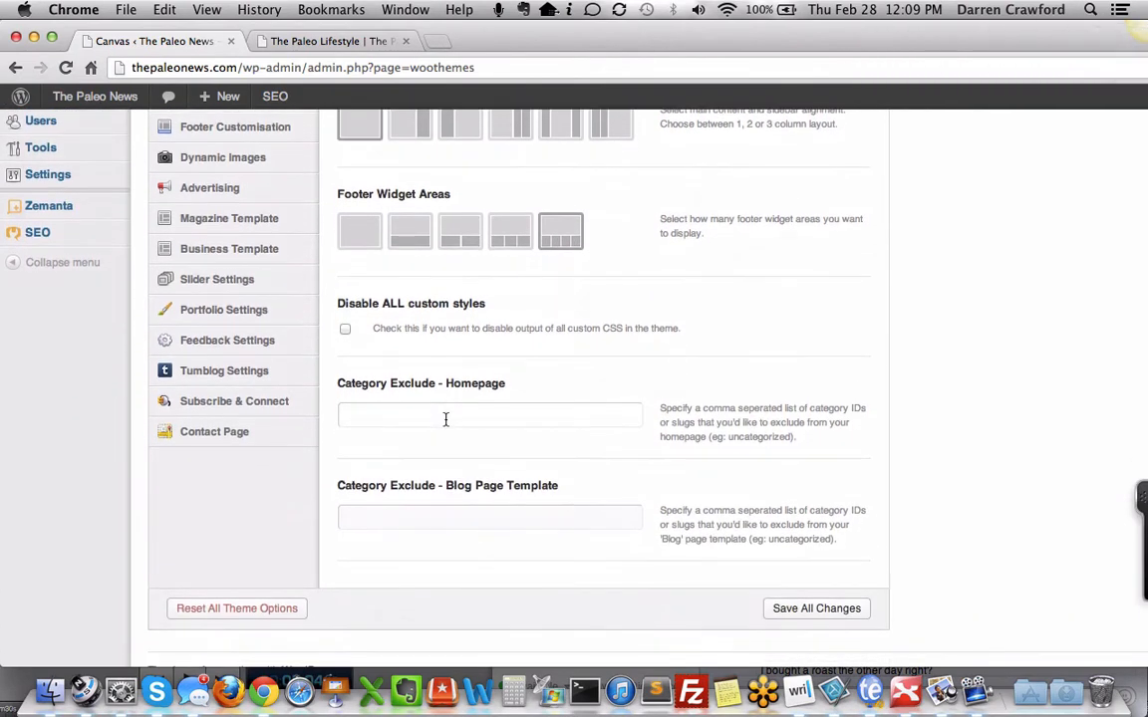
pyautogui.scroll(10, 445, 419)
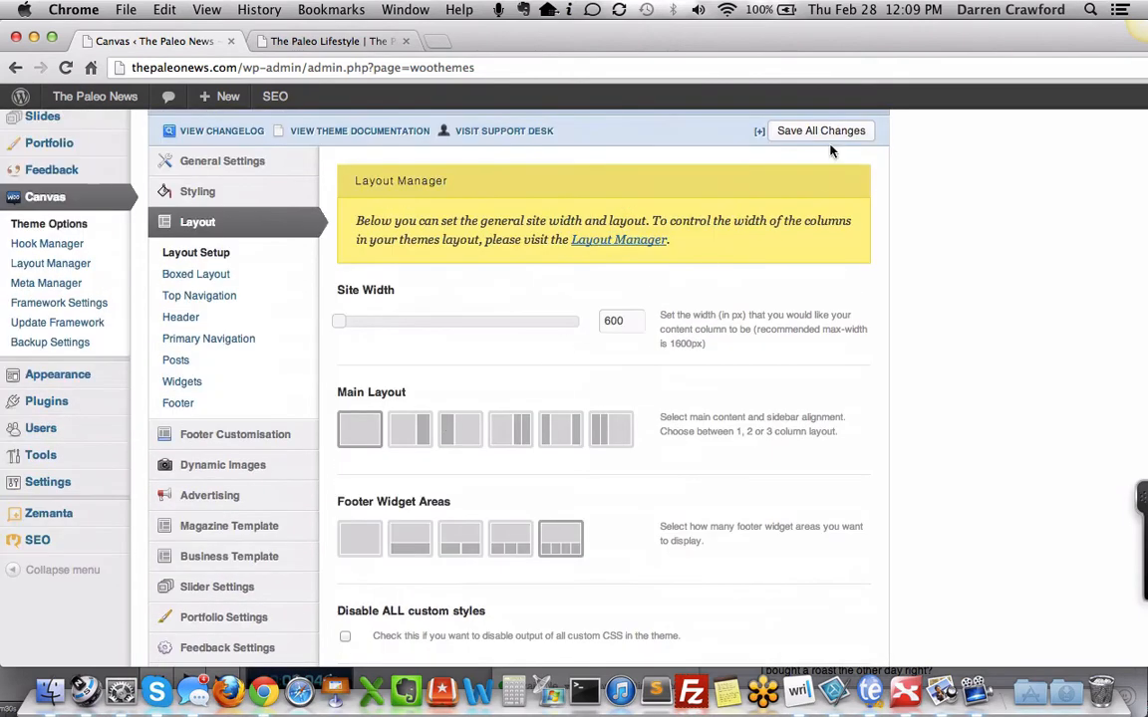
pyautogui.click(812, 133)
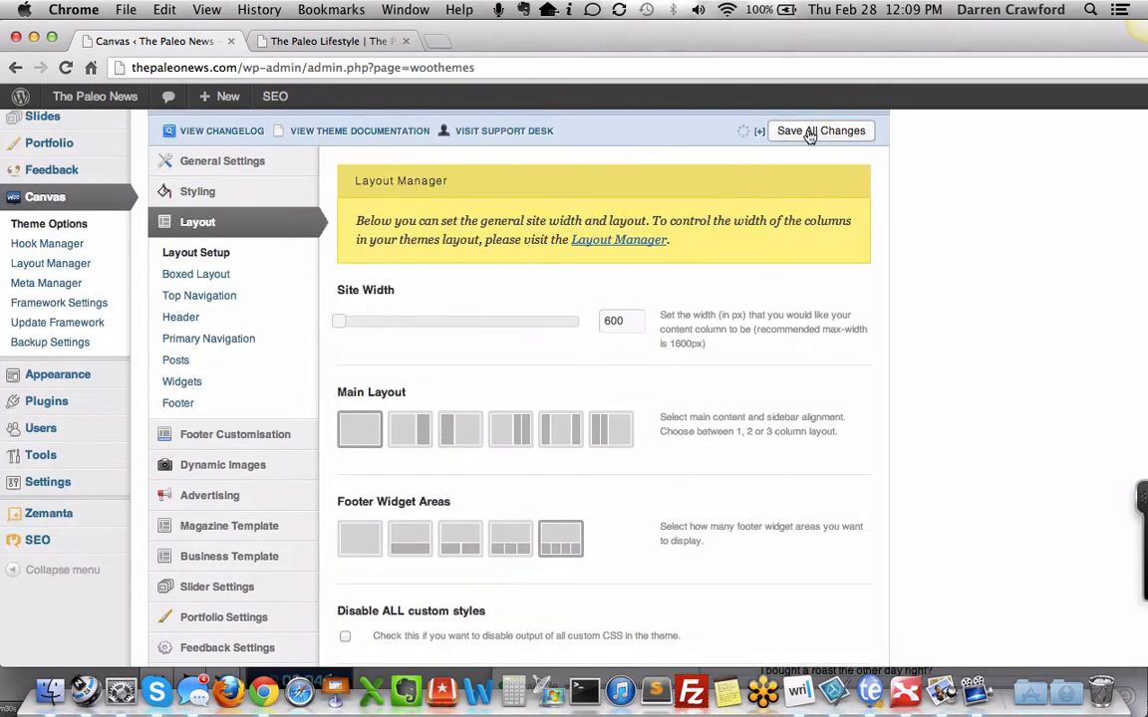
# Step: Open the Boxed Layout options and check the 600 px site width on the reloaded live homepage
pyautogui.click(304, 278)
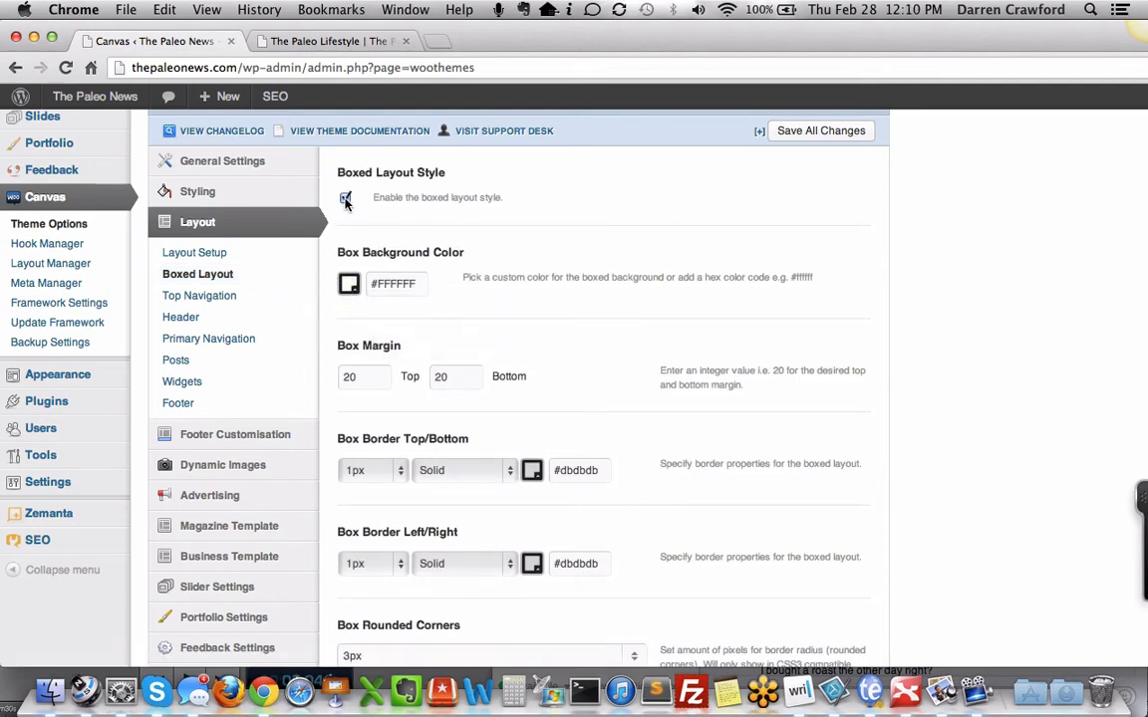
pyautogui.click(309, 41)
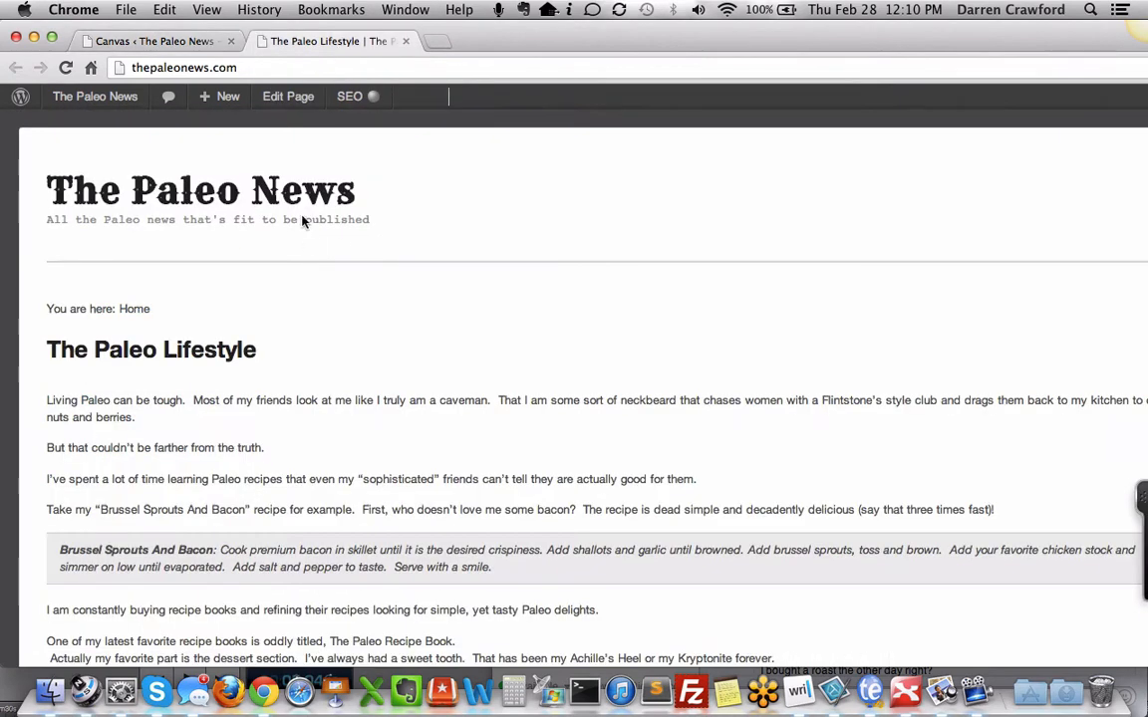
pyautogui.press('super+r')
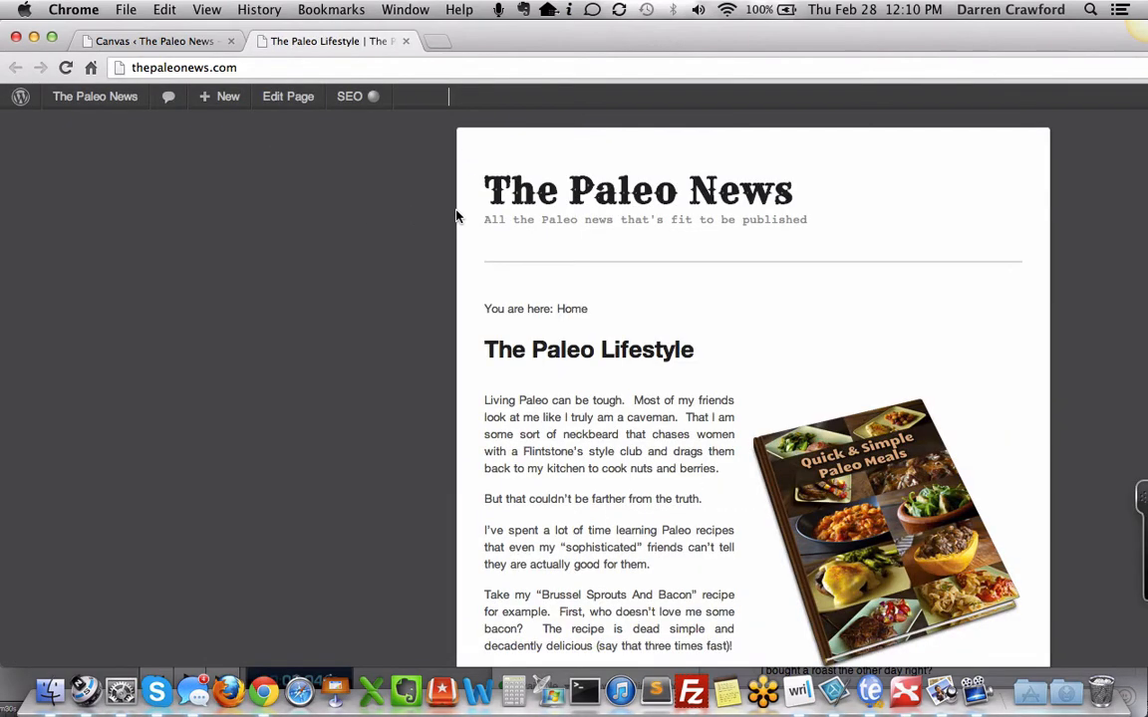
# Step: Disable the Boxed Layout Style, save the changes and check the effect on the reloaded live homepage
pyautogui.click(154, 42)
pyautogui.click(345, 198)
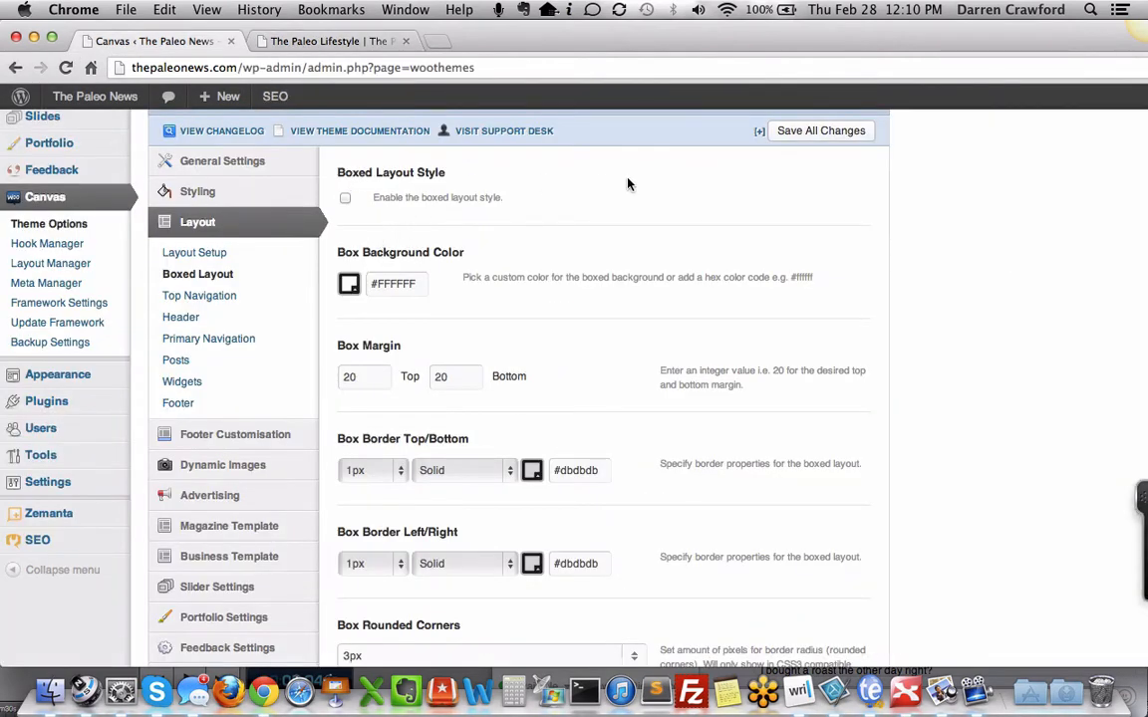
pyautogui.click(841, 134)
pyautogui.click(350, 42)
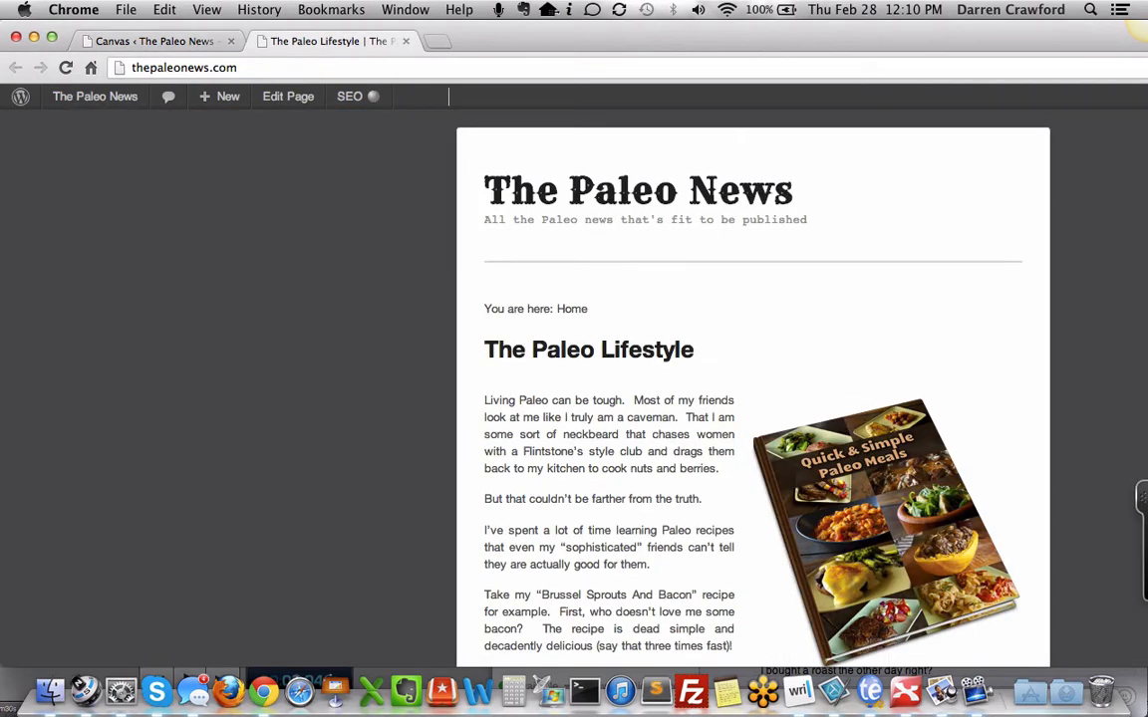
pyautogui.press('super+r')
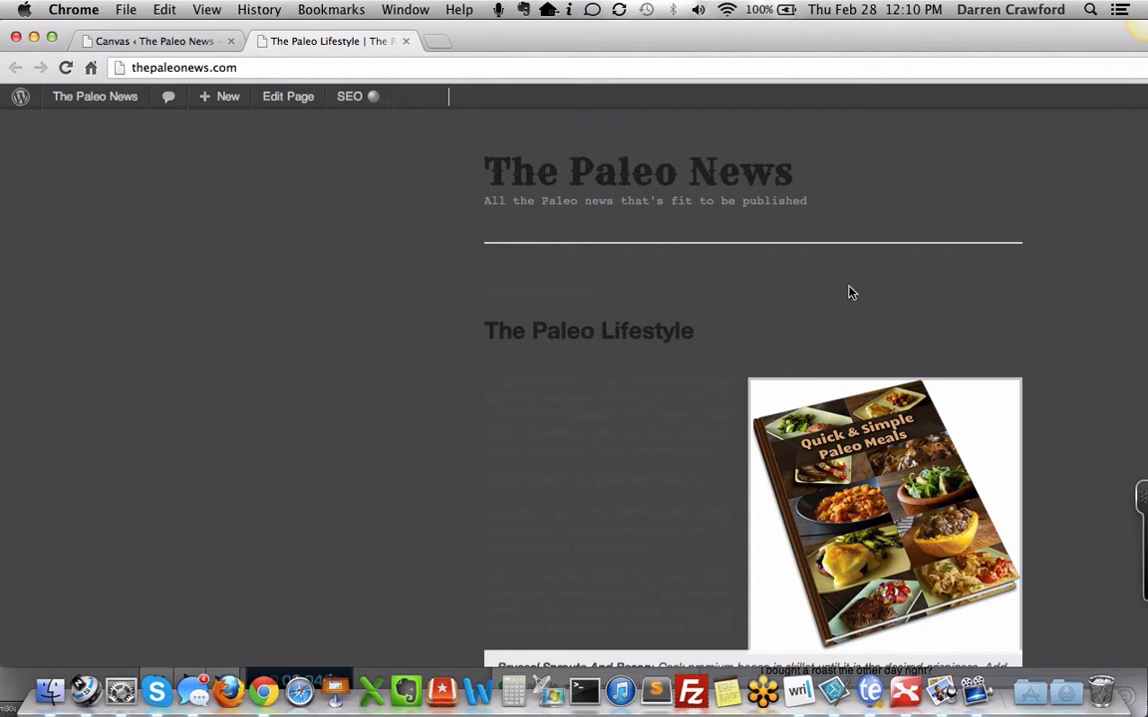
# Step: Enable the Boxed Layout Style again, save the changes and reload the live homepage
pyautogui.hotkey('ctrl', 'shift', 'Tab')
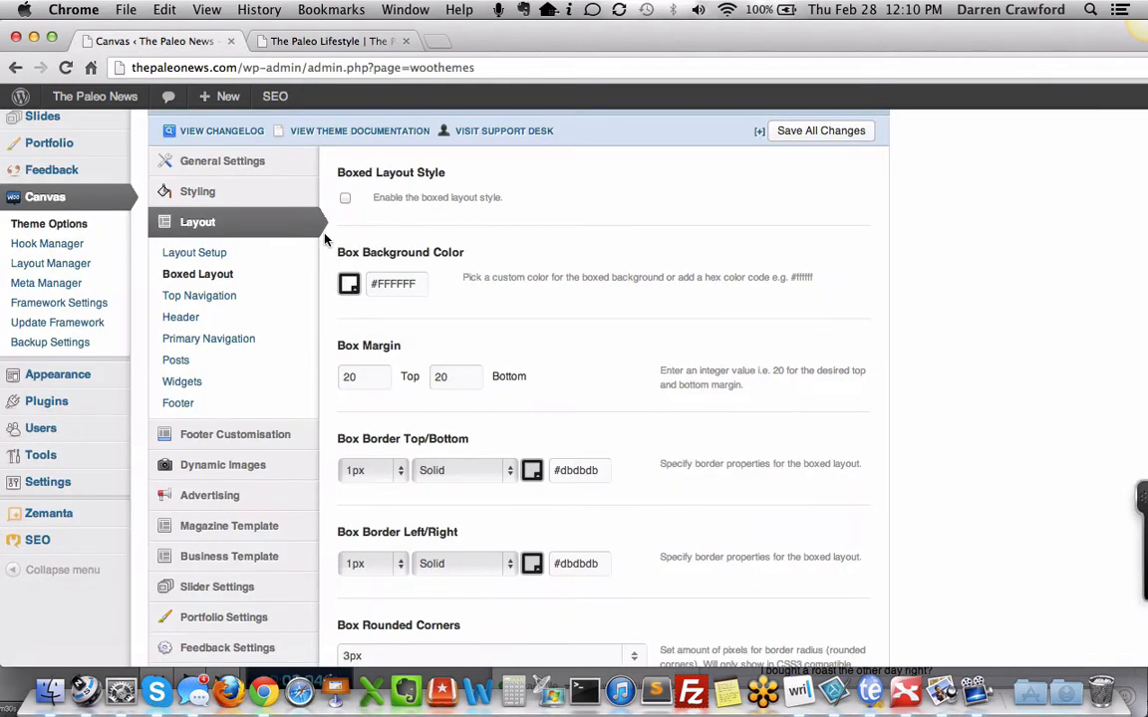
pyautogui.click(345, 197)
pyautogui.click(789, 130)
pyautogui.hotkey('ctrl', 'Tab')
pyautogui.press('super+r')
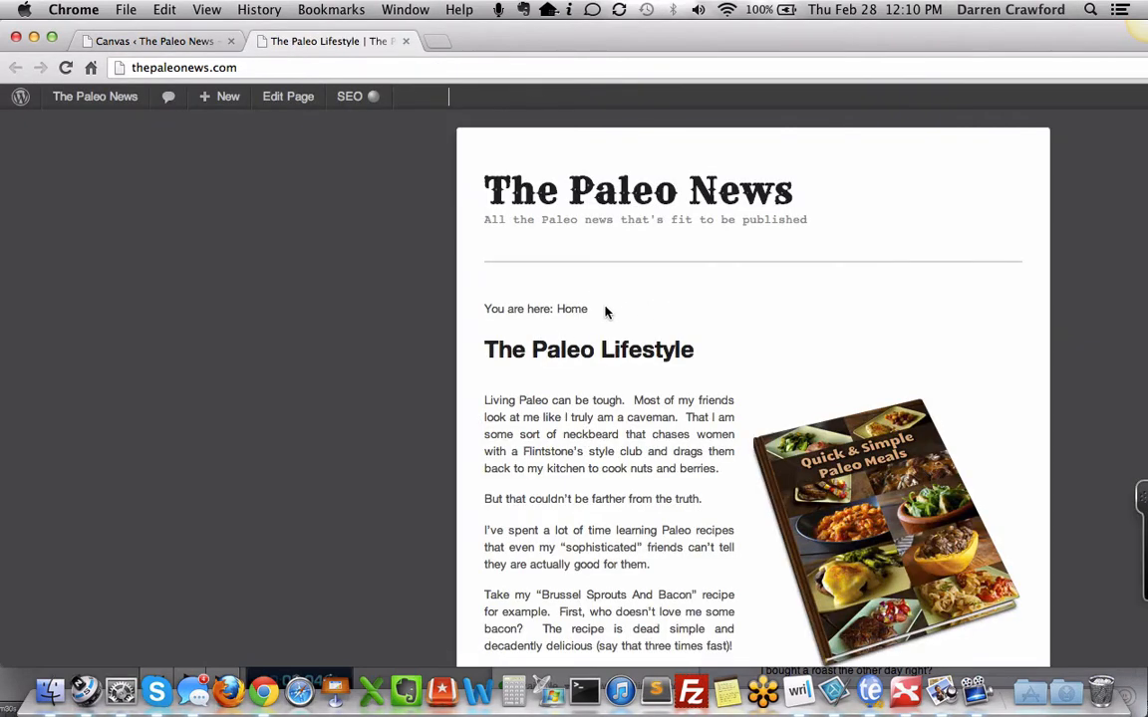
# Step: Set the Box Border Top/Bottom width to 20px, save the changes and check the border on the reloaded live homepage
pyautogui.hotkey('ctrl', 'shift', 'Tab')
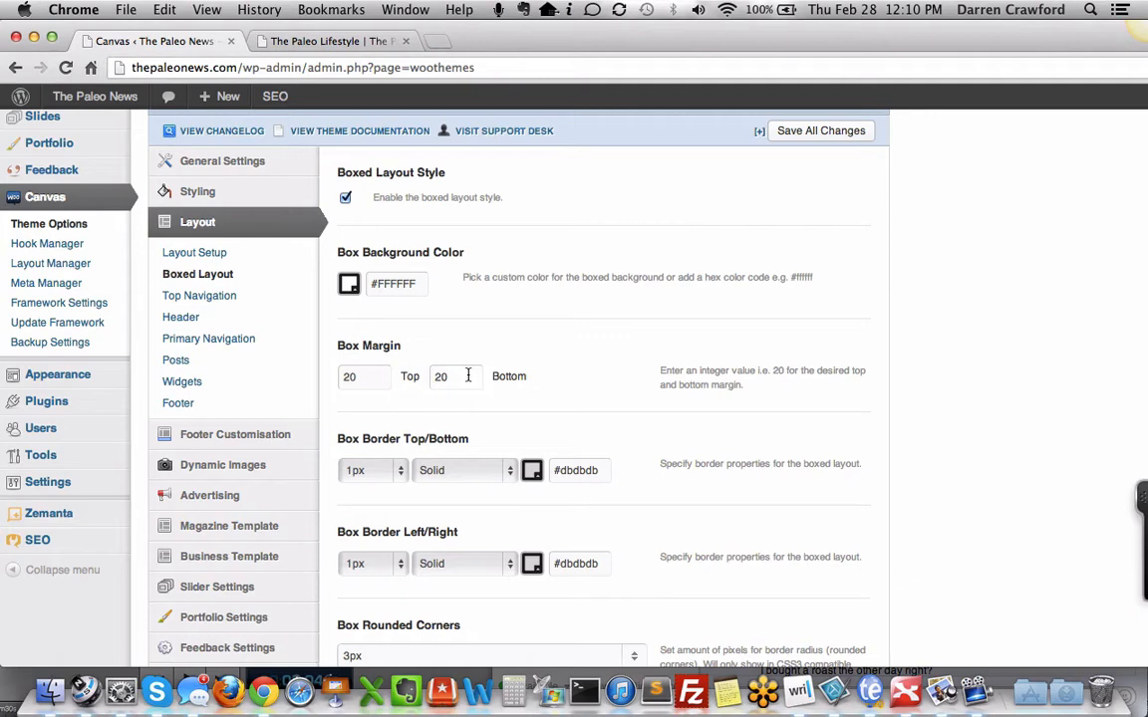
pyautogui.scroll(-4, 467, 376)
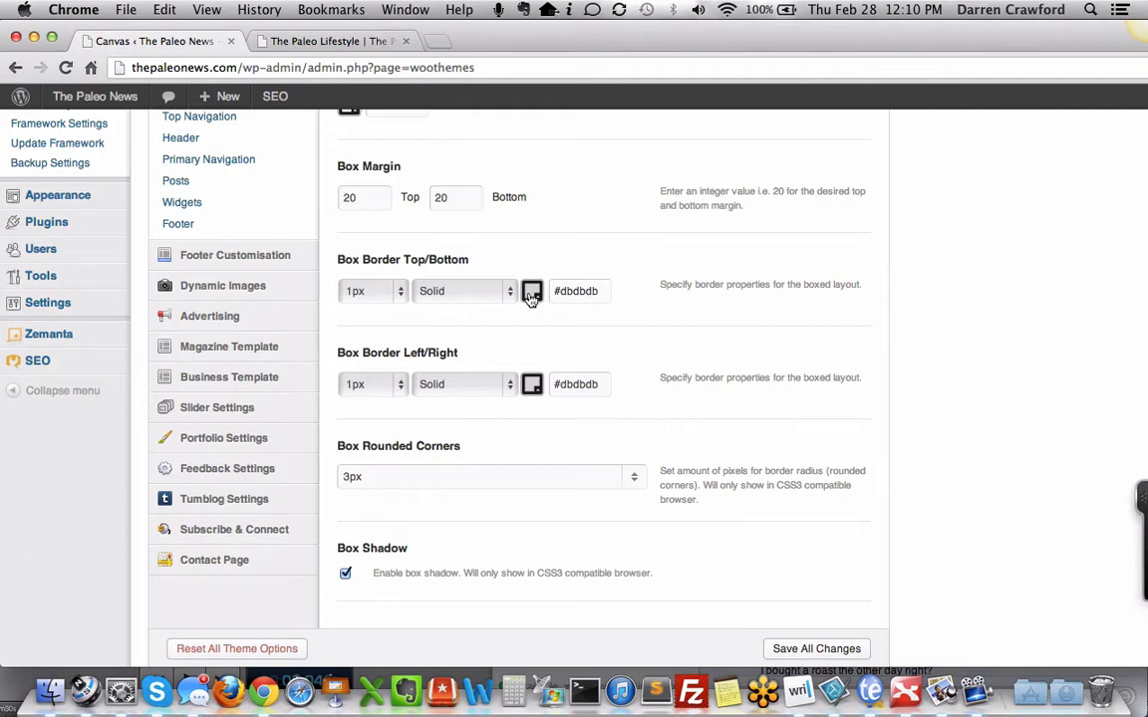
pyautogui.click(347, 42)
pyautogui.hotkey('ctrl', 'shift', 'Tab')
pyautogui.click(399, 291)
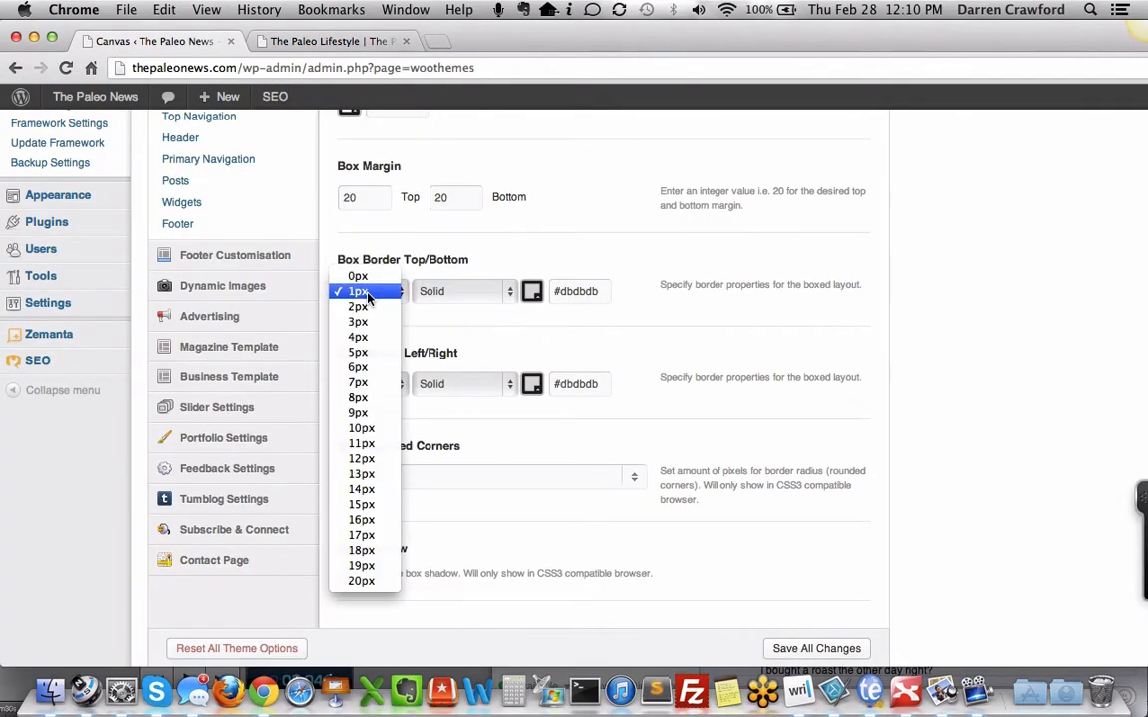
pyautogui.click(815, 646)
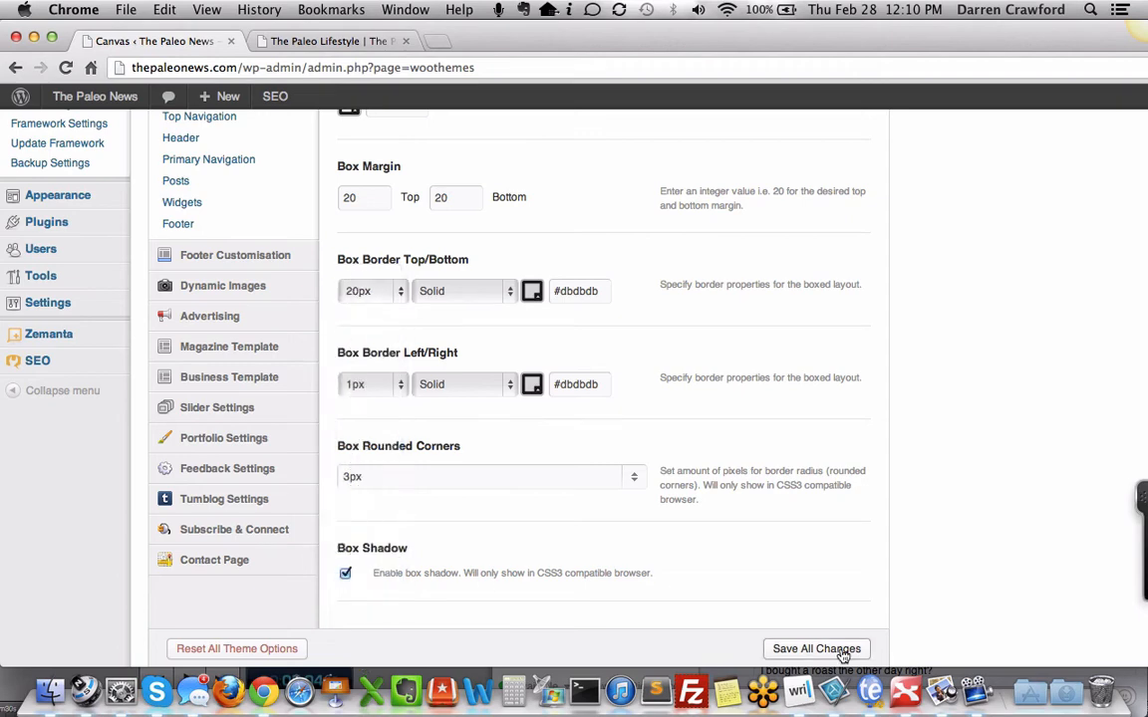
pyautogui.click(839, 649)
pyautogui.hotkey('ctrl', 'Tab')
pyautogui.press('super+r')
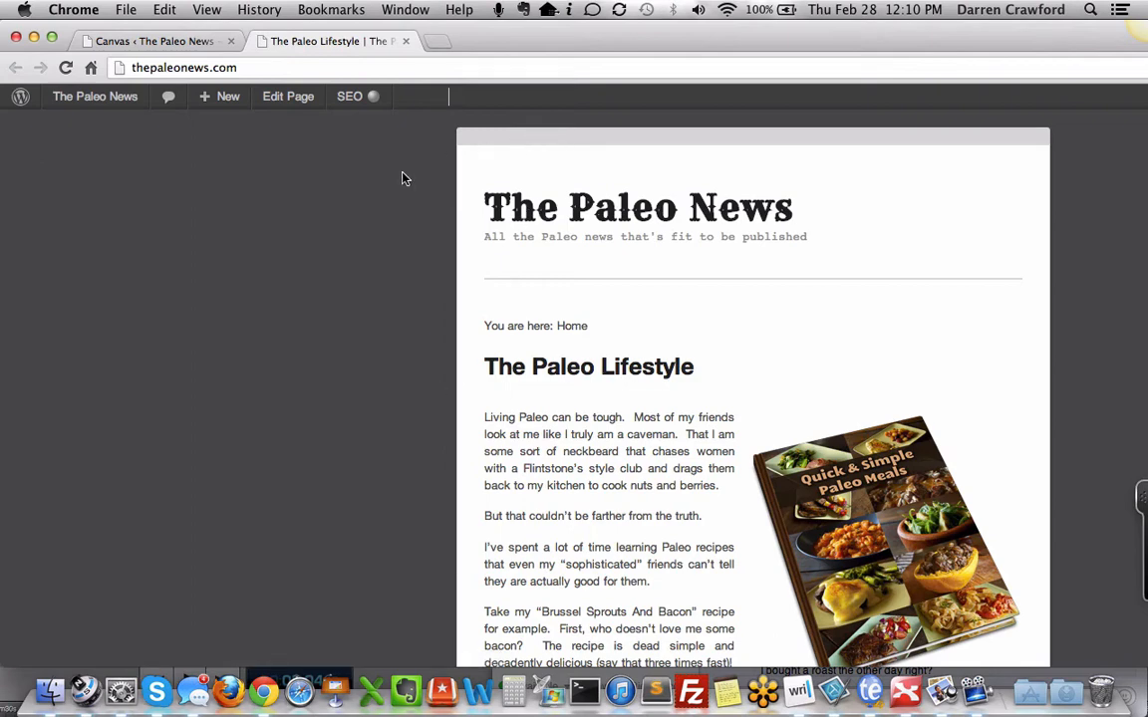
# Step: Set the Box Border Top/Bottom width back to 1px and save the changes
pyautogui.hotkey('ctrl', 'shift', 'Tab')
pyautogui.click(356, 291)
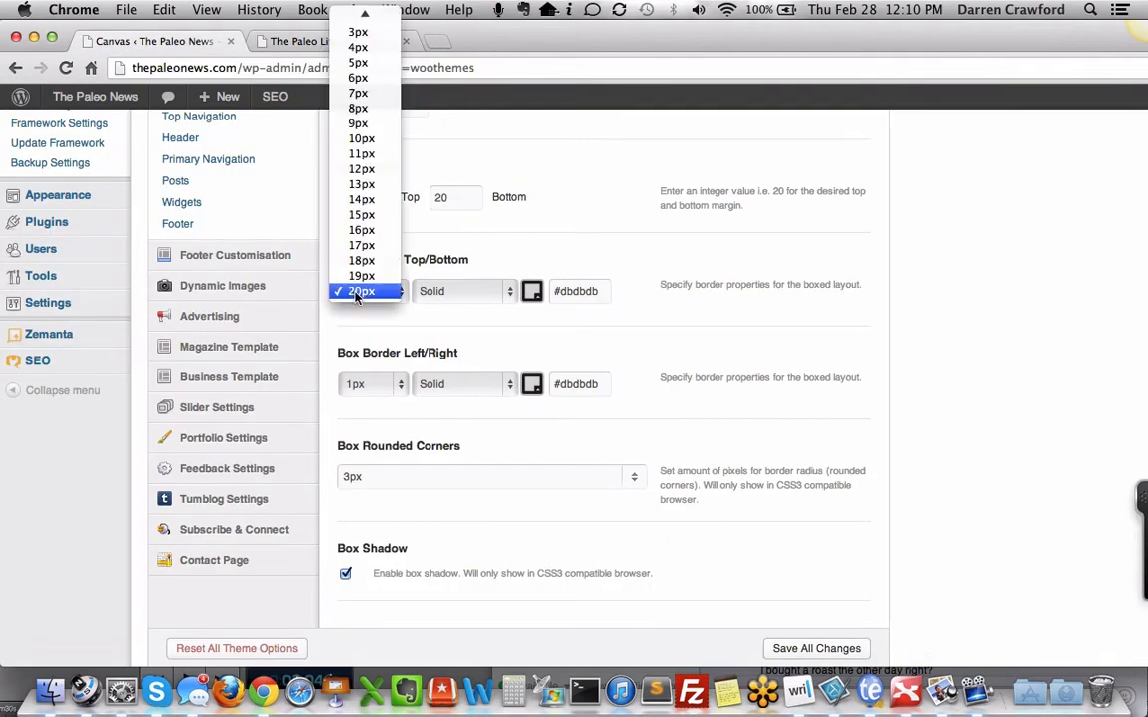
pyautogui.click(358, 33)
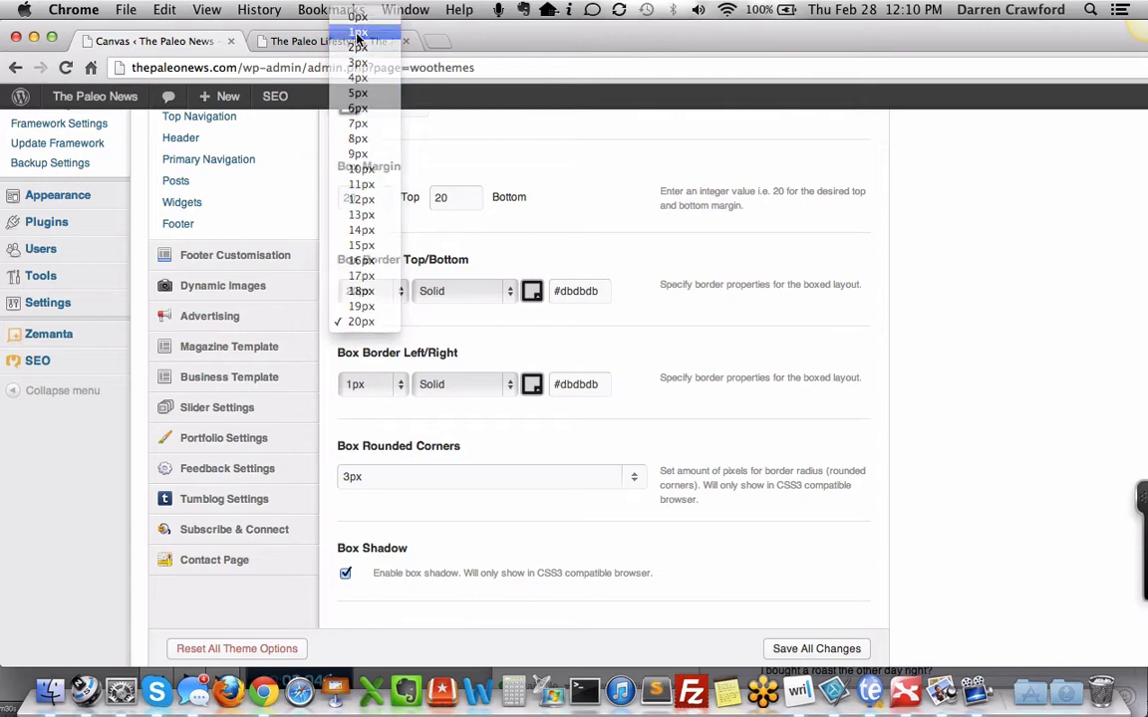
pyautogui.click(803, 649)
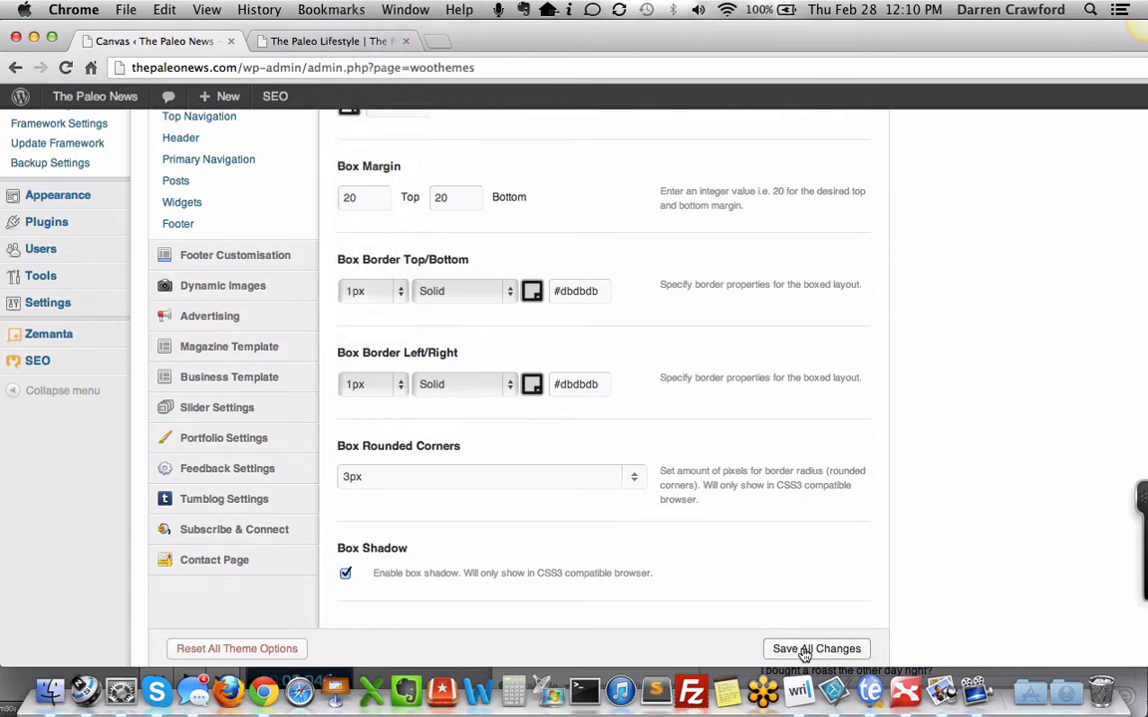
# Step: Set the Box Rounded Corners to 14px, save the changes and check the corners on the reloaded live homepage
pyautogui.click(404, 483)
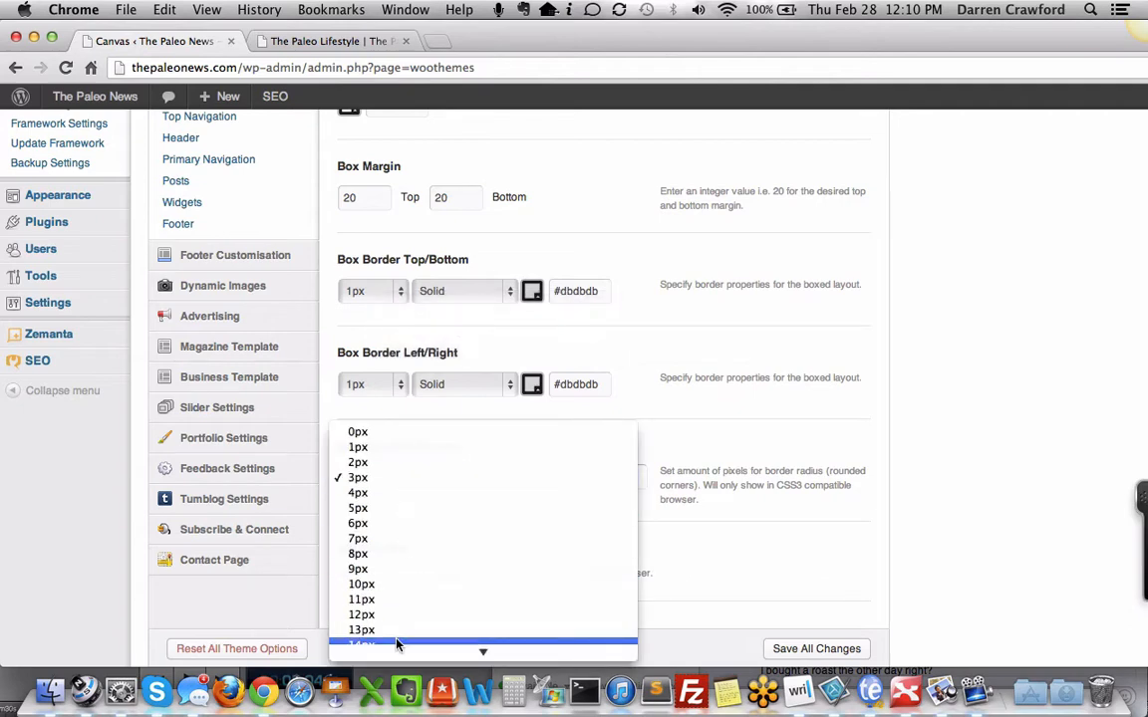
pyautogui.click(494, 642)
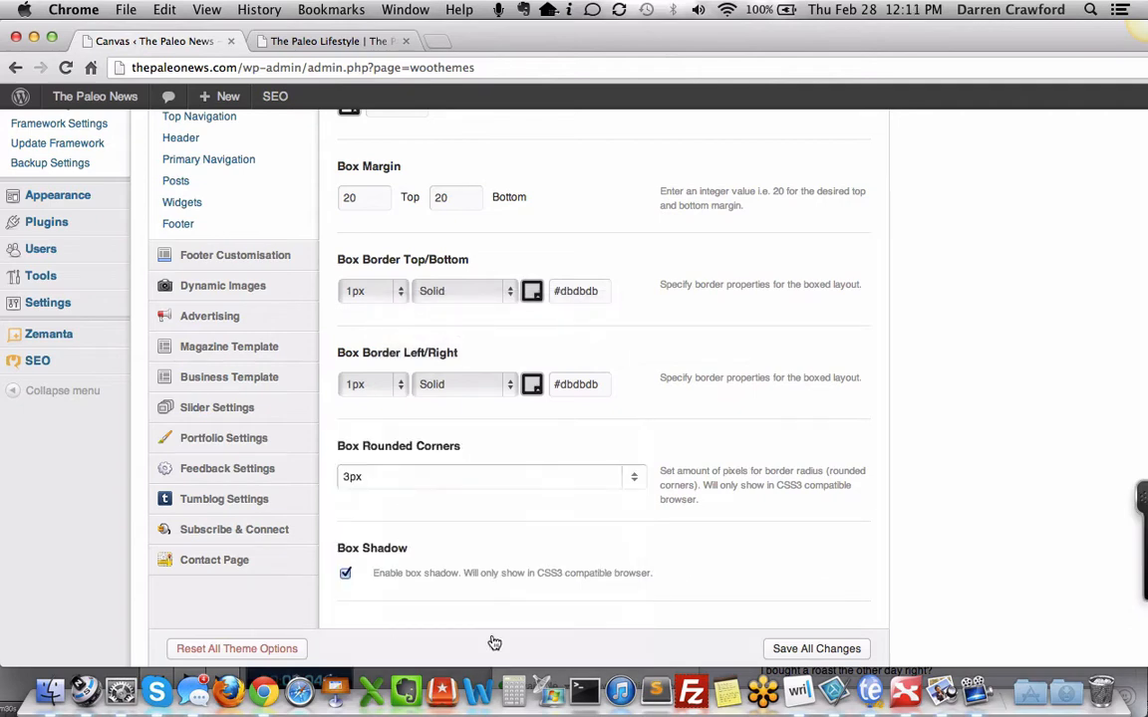
pyautogui.click(796, 655)
pyautogui.click(334, 42)
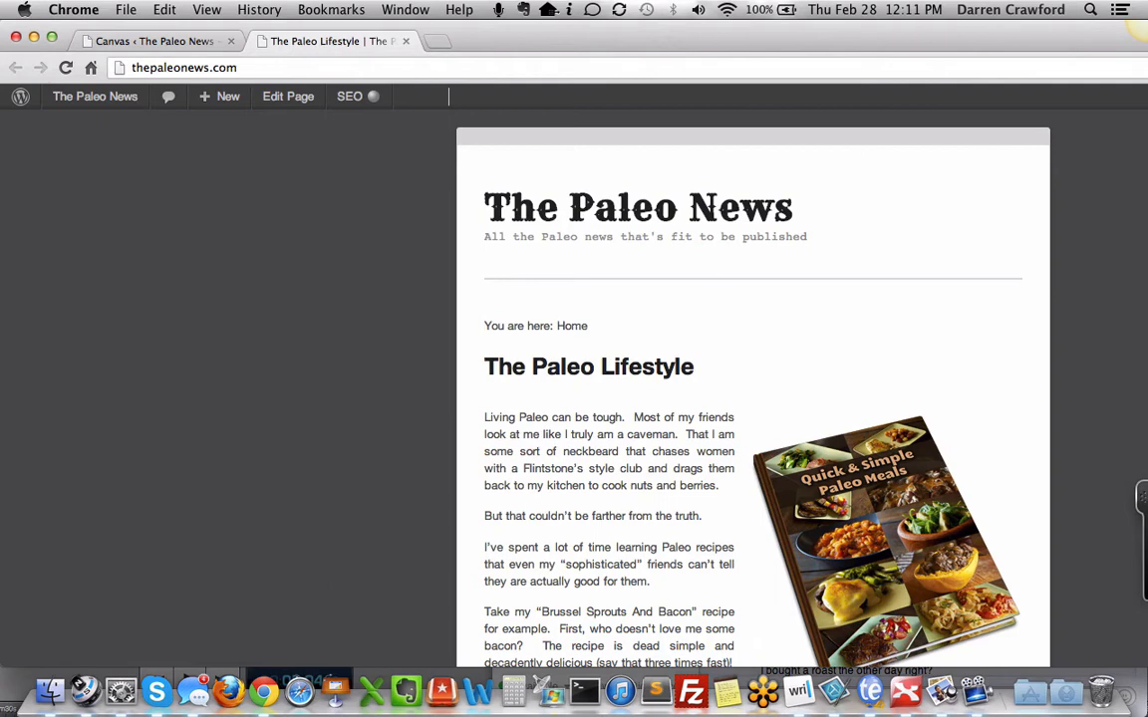
pyautogui.press('super+r')
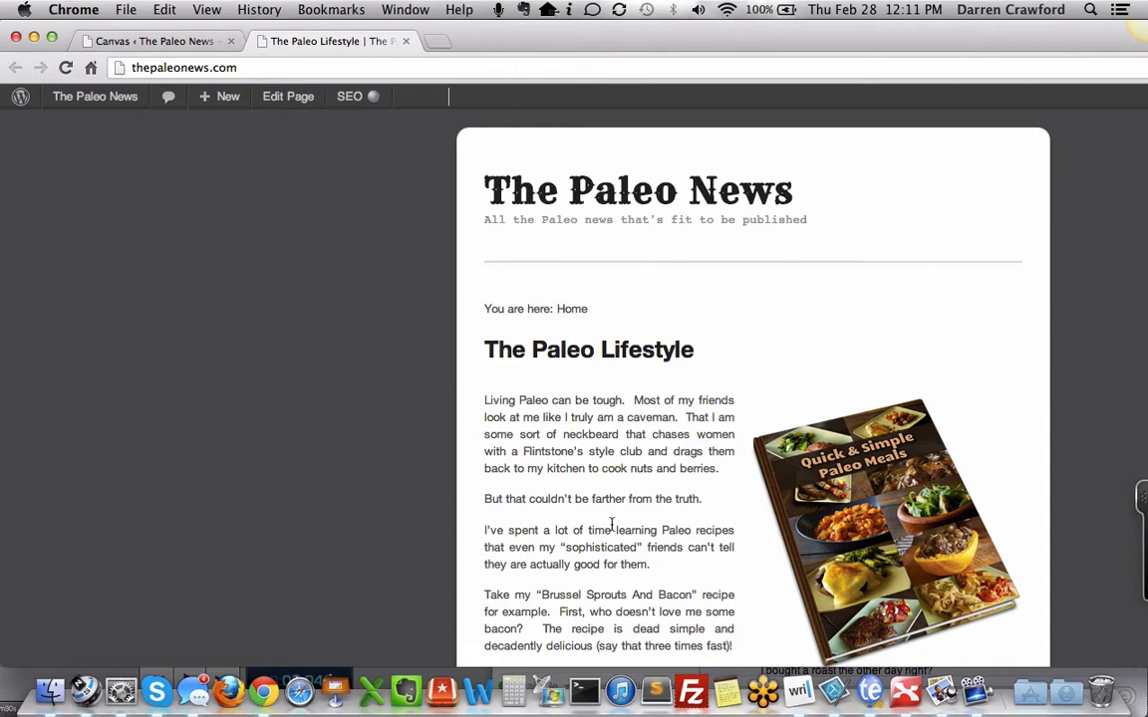
# Step: Return to the Canvas theme options and review the Top Navigation and Header settings of the Layout section
pyautogui.press('super+alt+Left')
pyautogui.scroll(3, 396, 486)
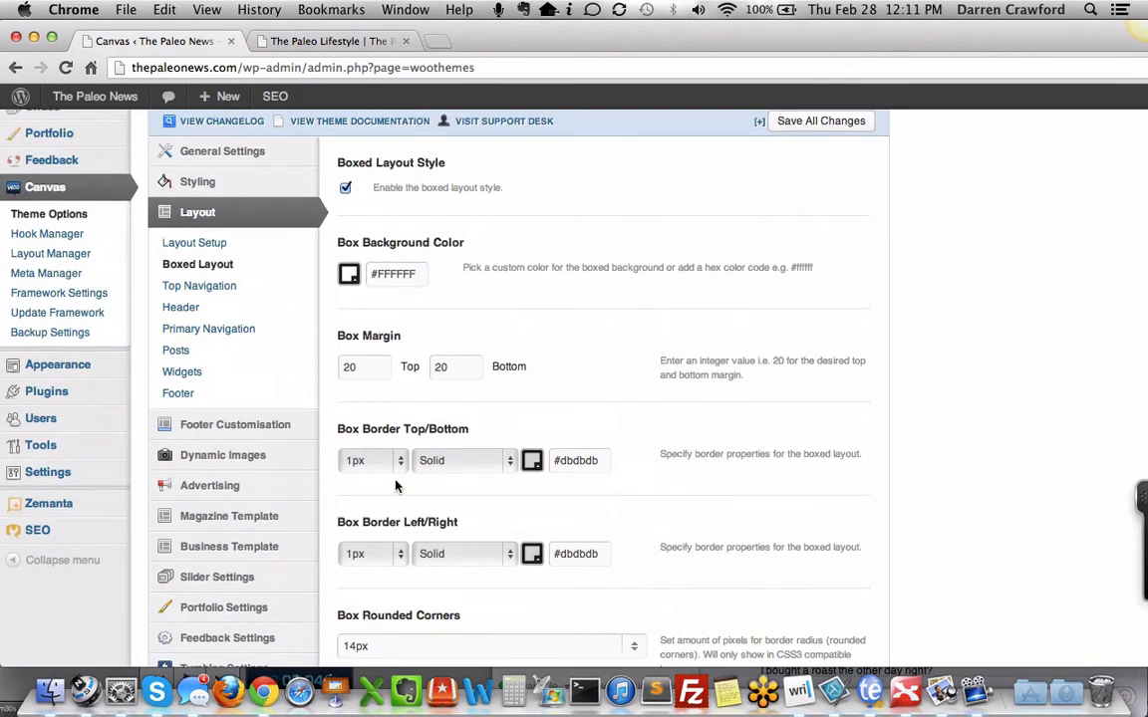
pyautogui.click(186, 288)
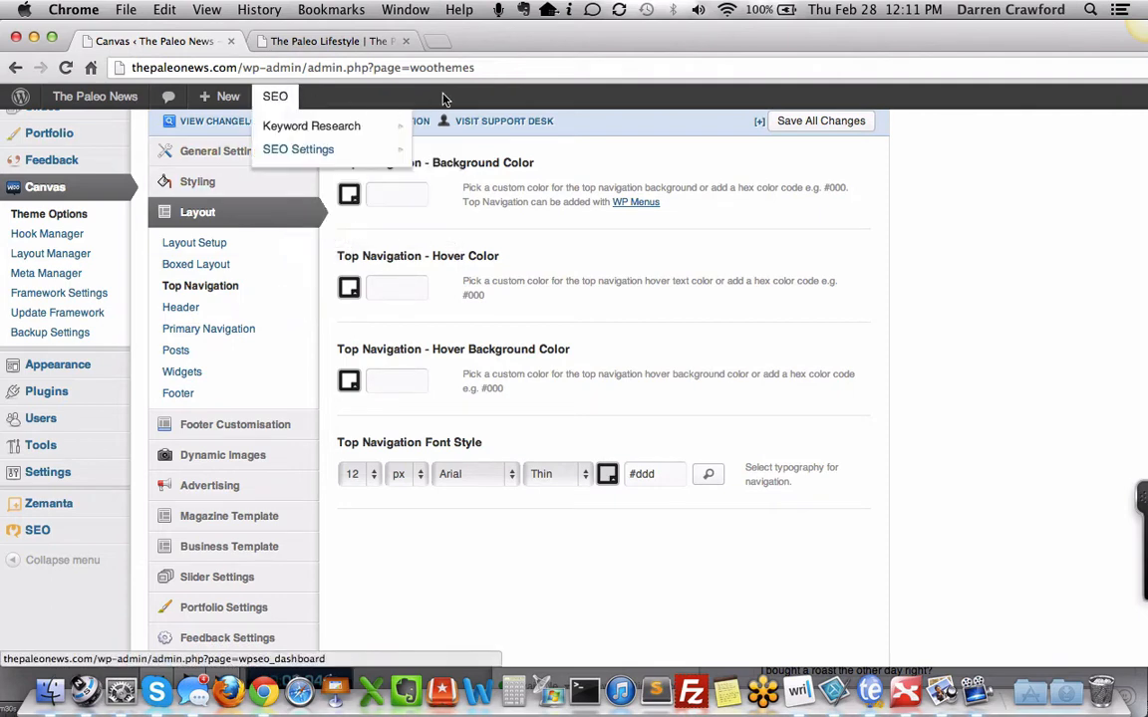
pyautogui.click(177, 311)
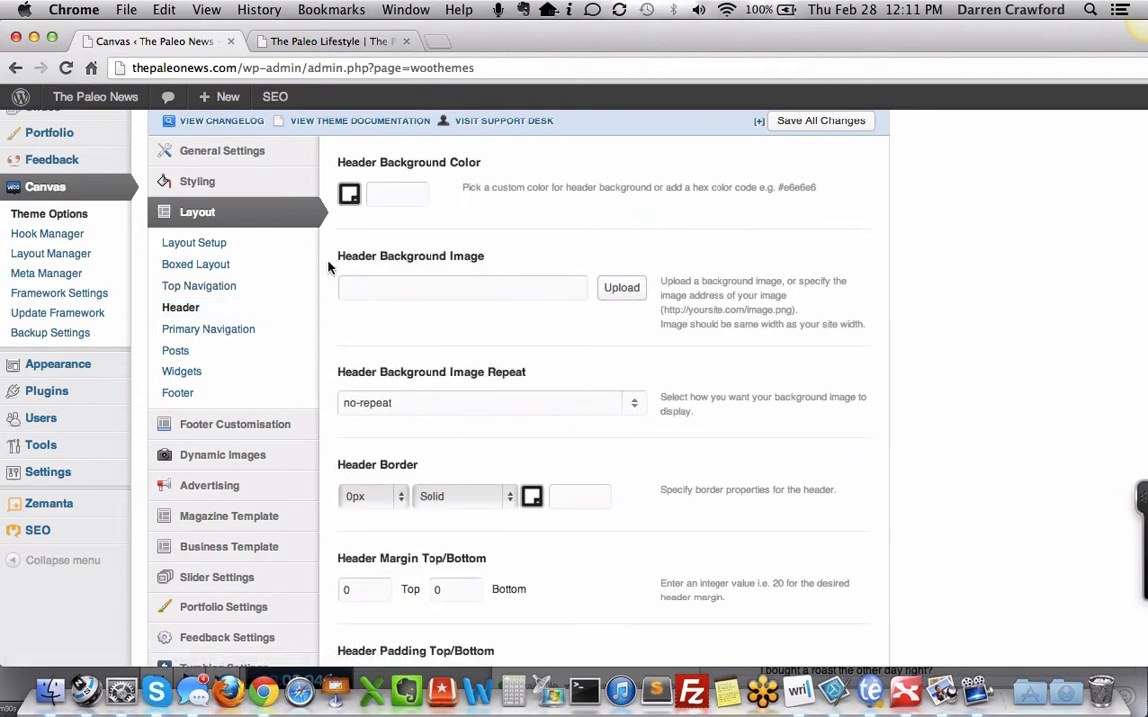
pyautogui.scroll(-1, 329, 267)
pyautogui.scroll(-10, 330, 267)
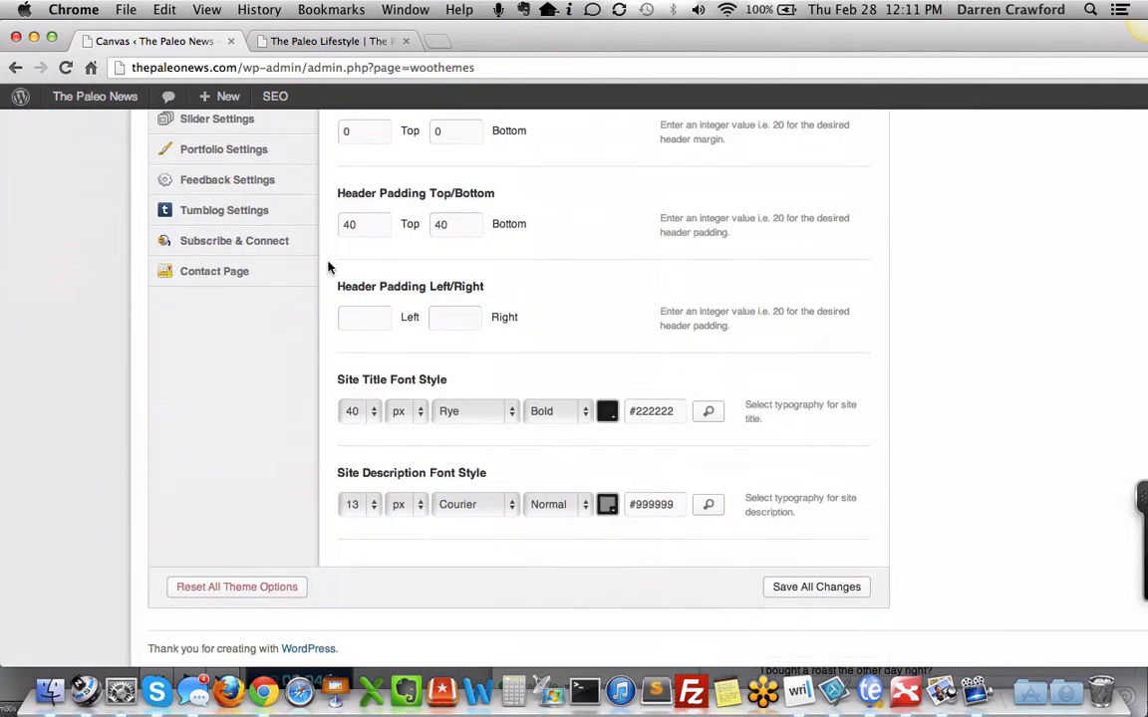
pyautogui.scroll(12, 329, 267)
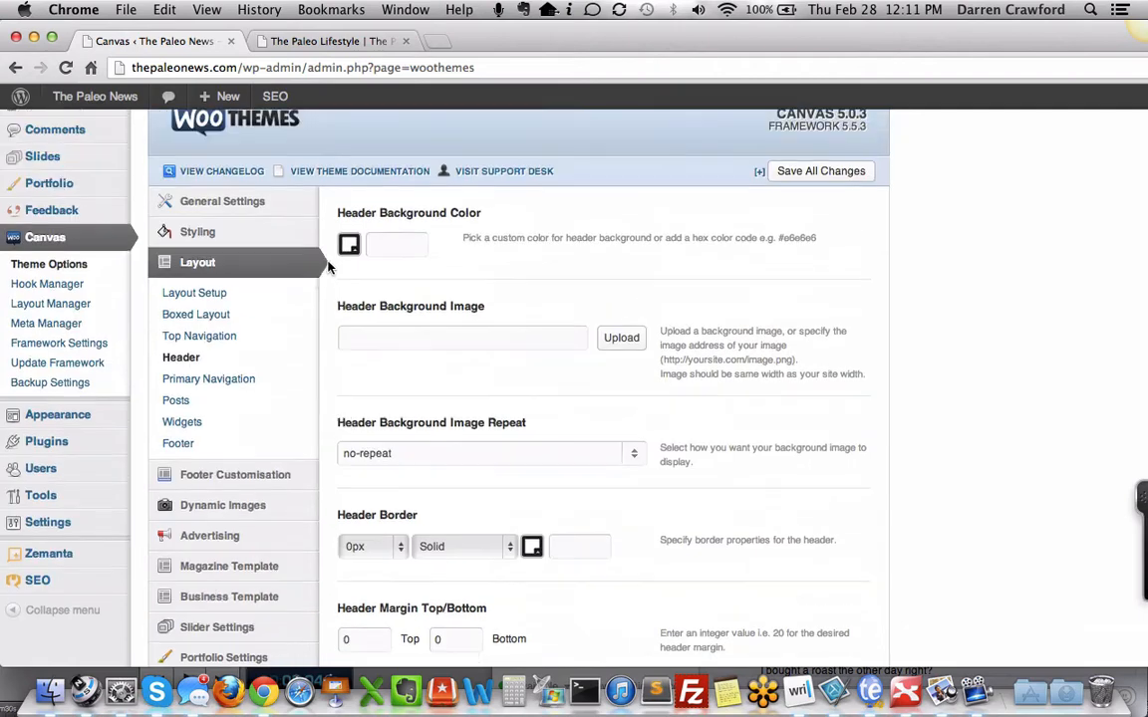
# Step: Review the Primary Navigation layout options, including the subscribe link, font style and hover colours
pyautogui.click(187, 381)
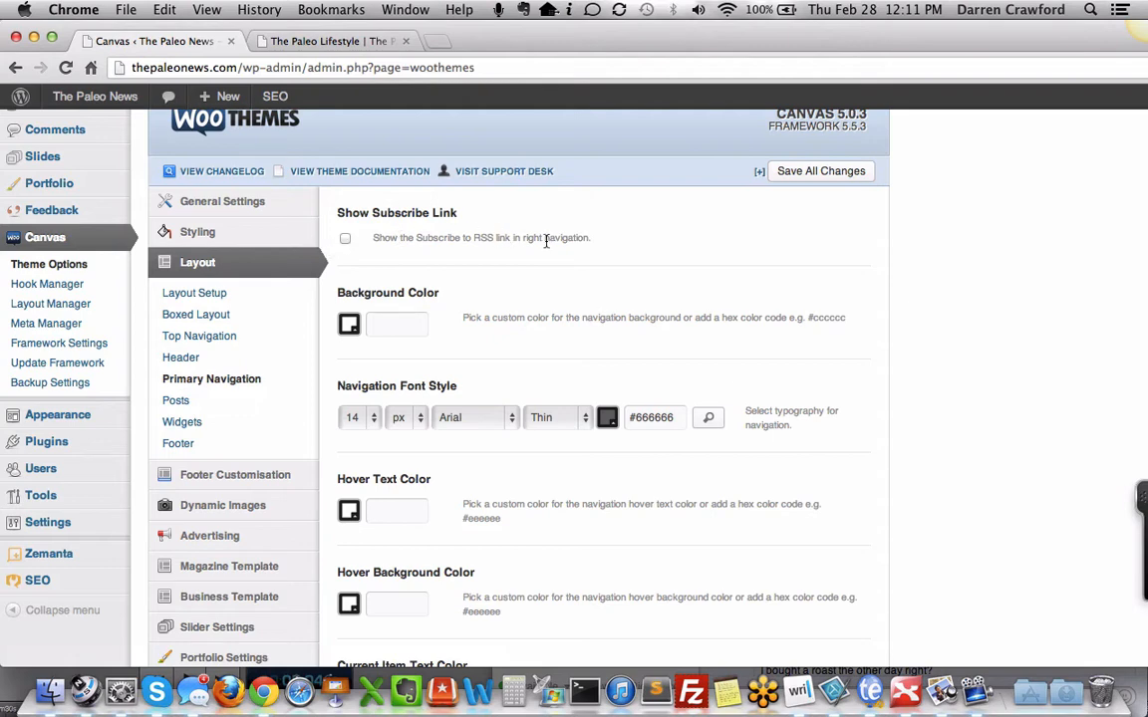
pyautogui.scroll(-5, 334, 289)
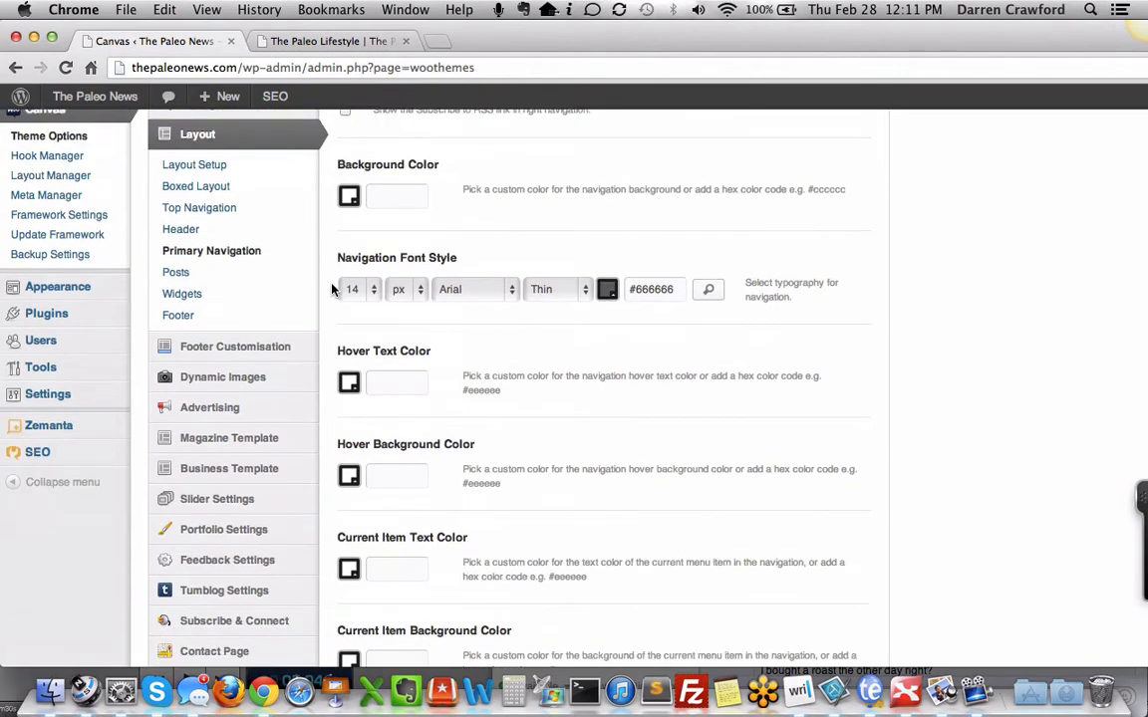
pyautogui.scroll(-2, 334, 289)
pyautogui.scroll(5, 331, 289)
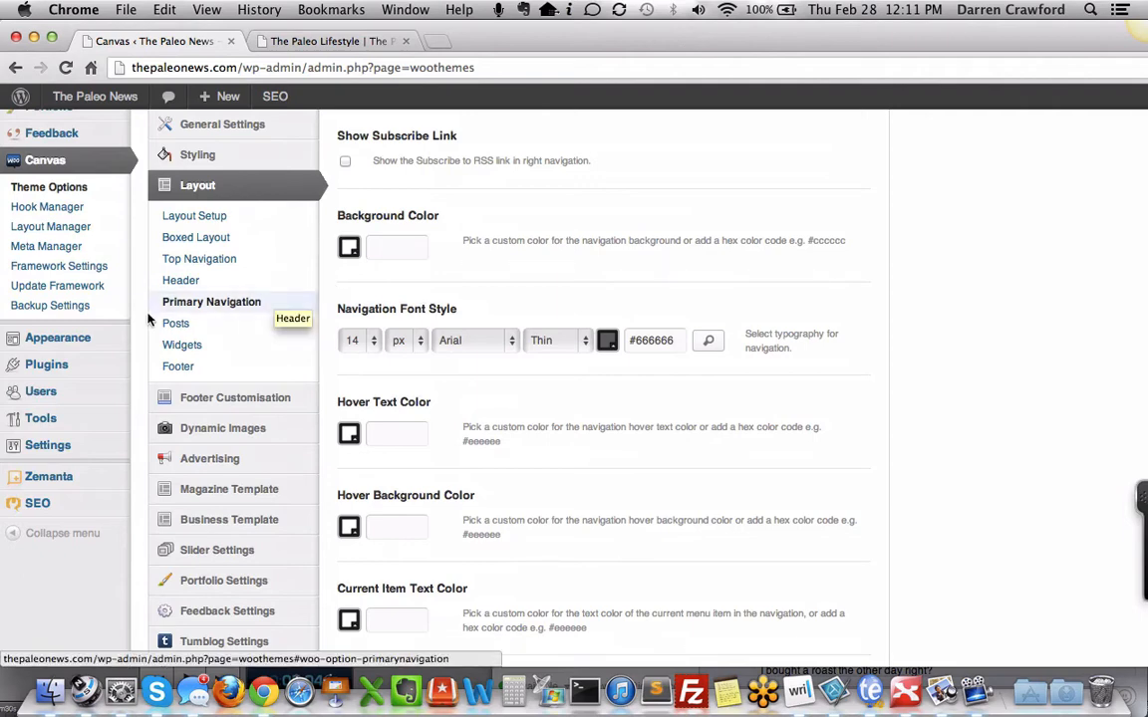
# Step: Look through the Posts, Widgets and Footer options of the Layout section
pyautogui.click(175, 325)
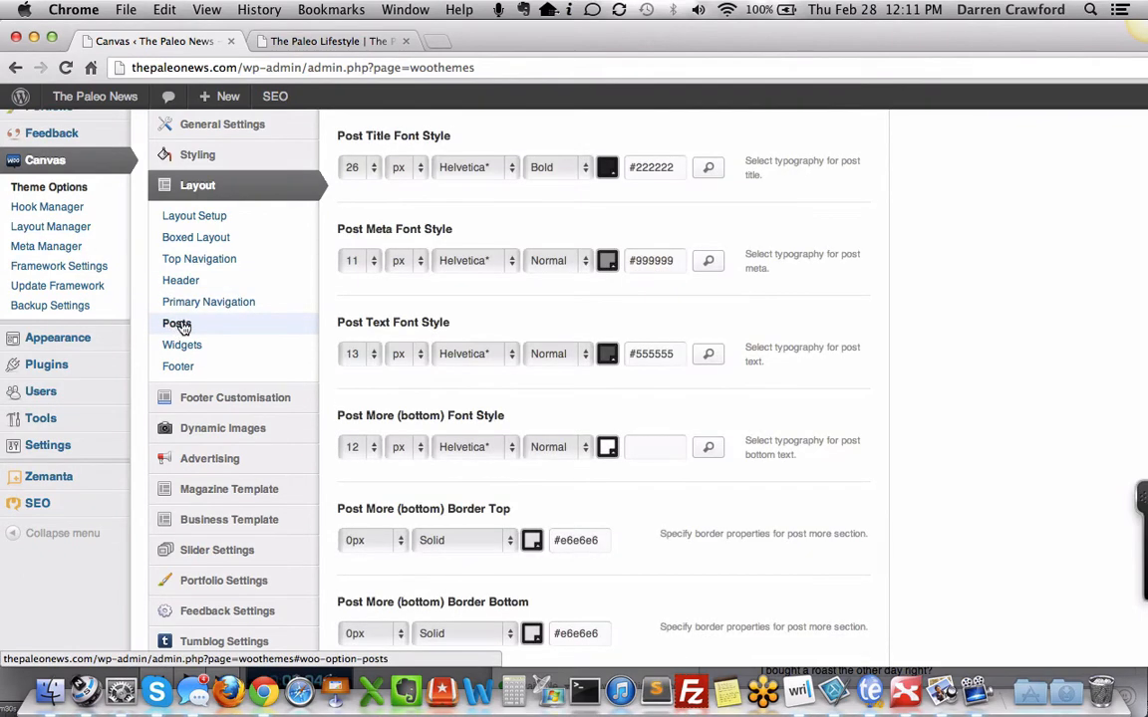
pyautogui.click(184, 345)
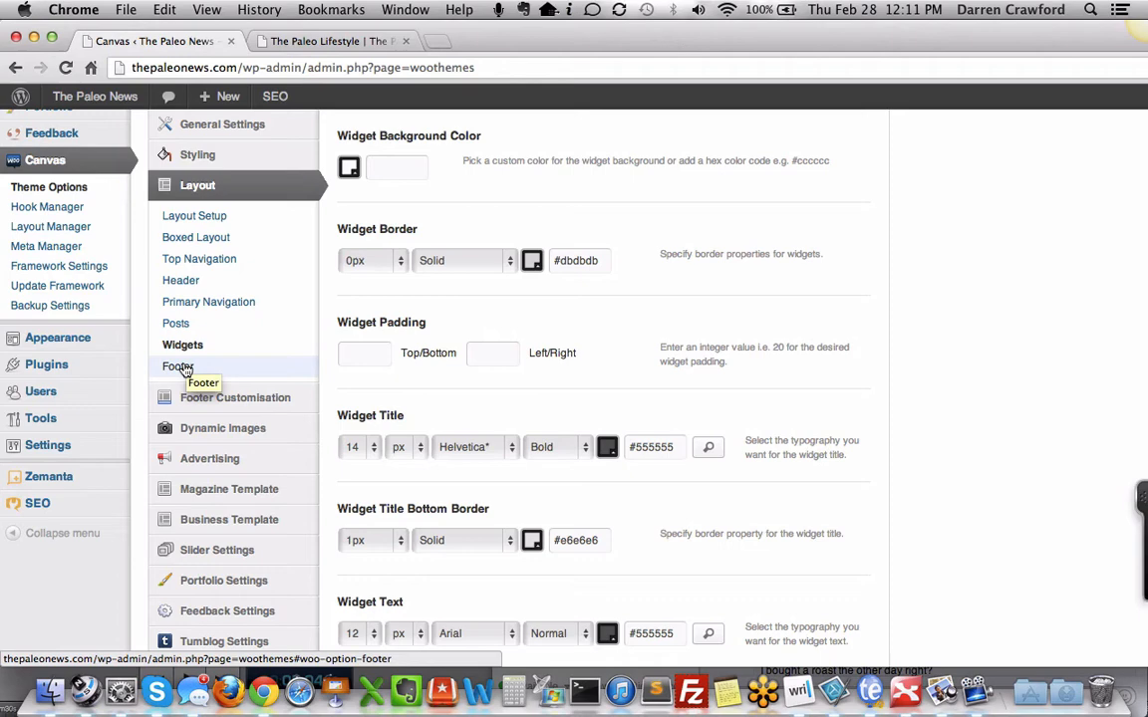
pyautogui.click(179, 367)
pyautogui.scroll(-2, 184, 364)
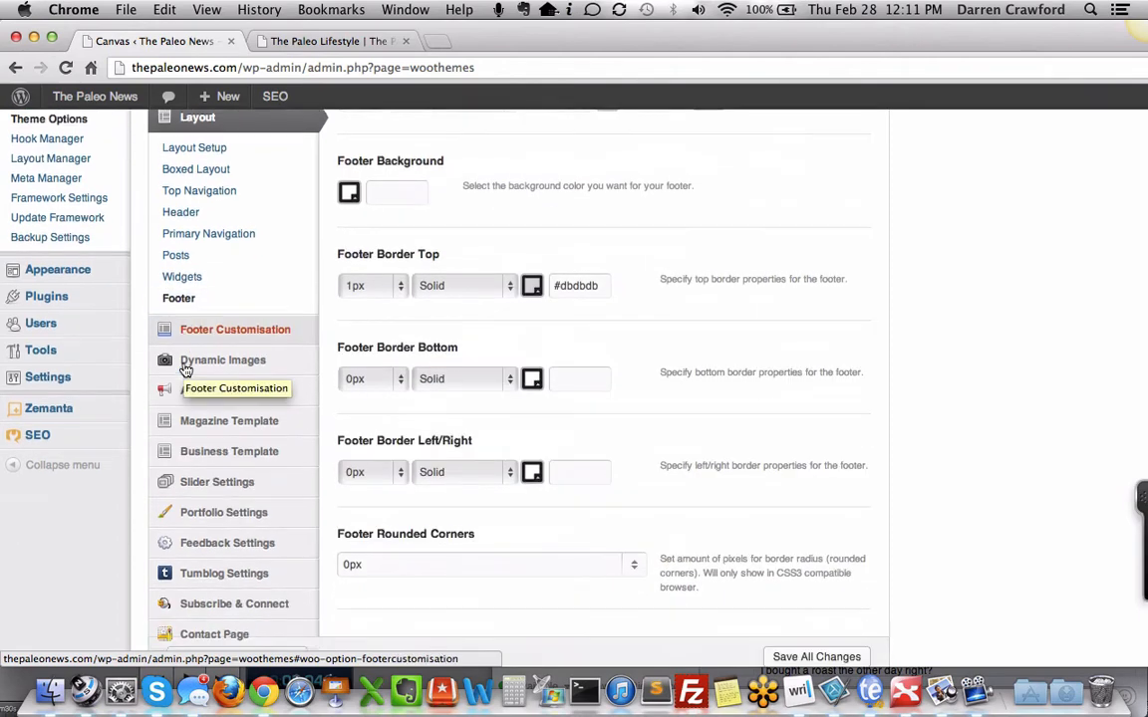
# Step: Review the Footer Customisation options and compare the custom right footer text with the footer links on the live homepage
pyautogui.click(220, 335)
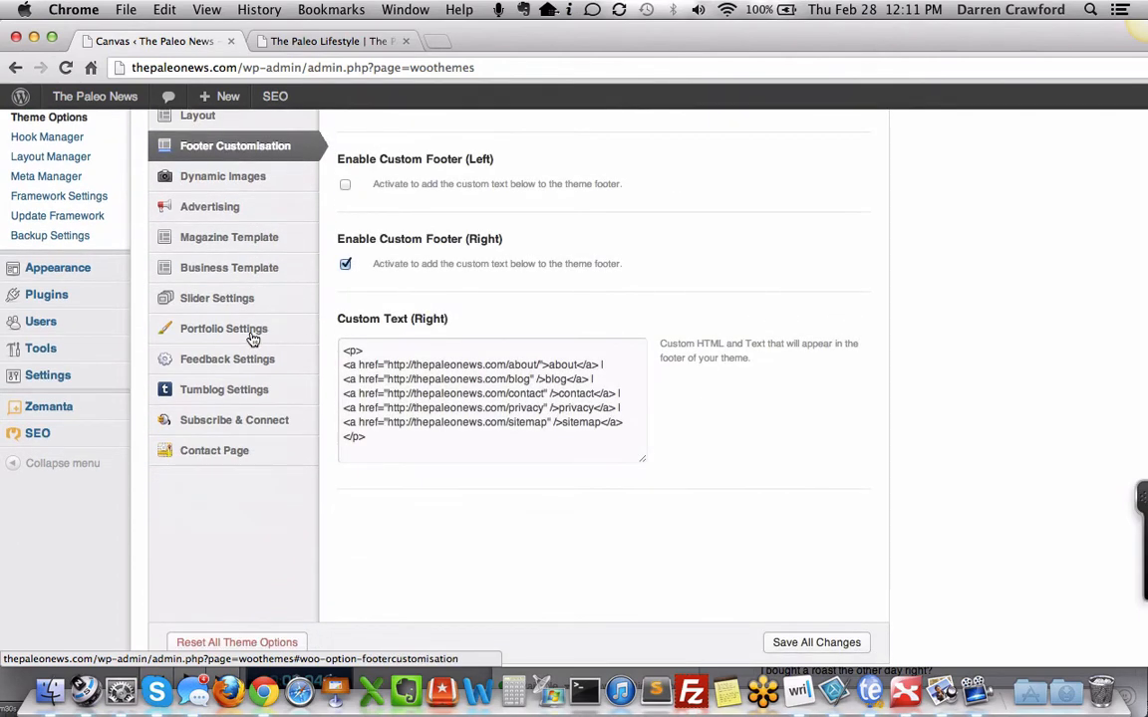
pyautogui.scroll(3, 373, 169)
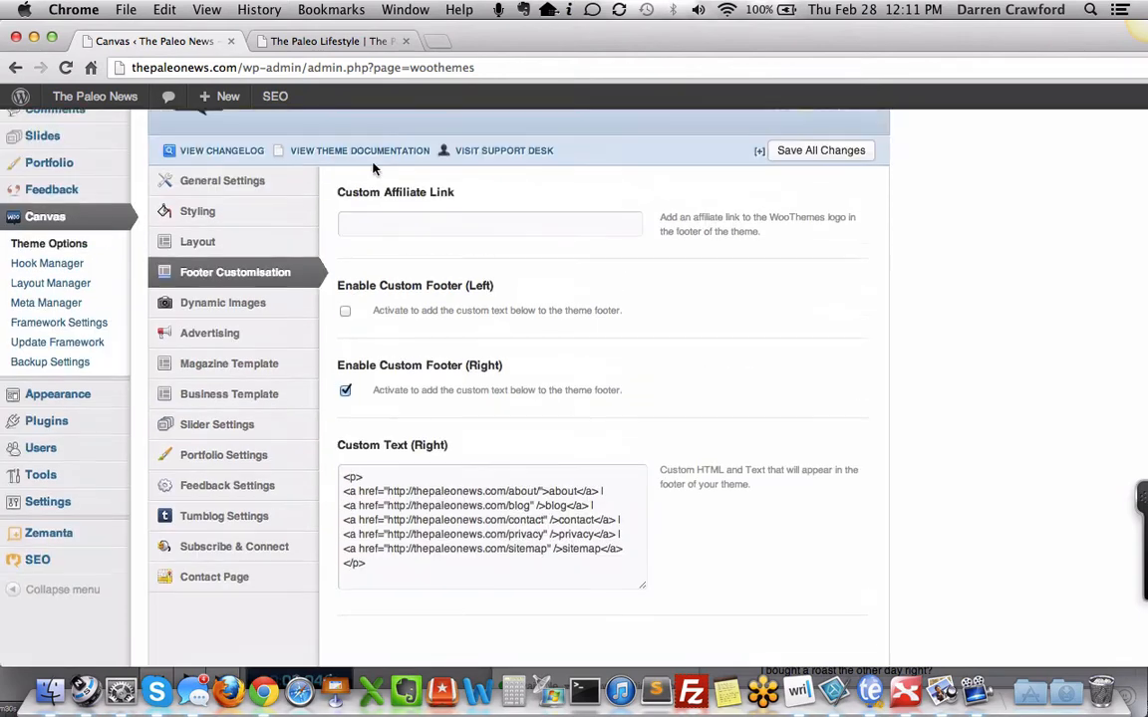
pyautogui.scroll(1, 374, 169)
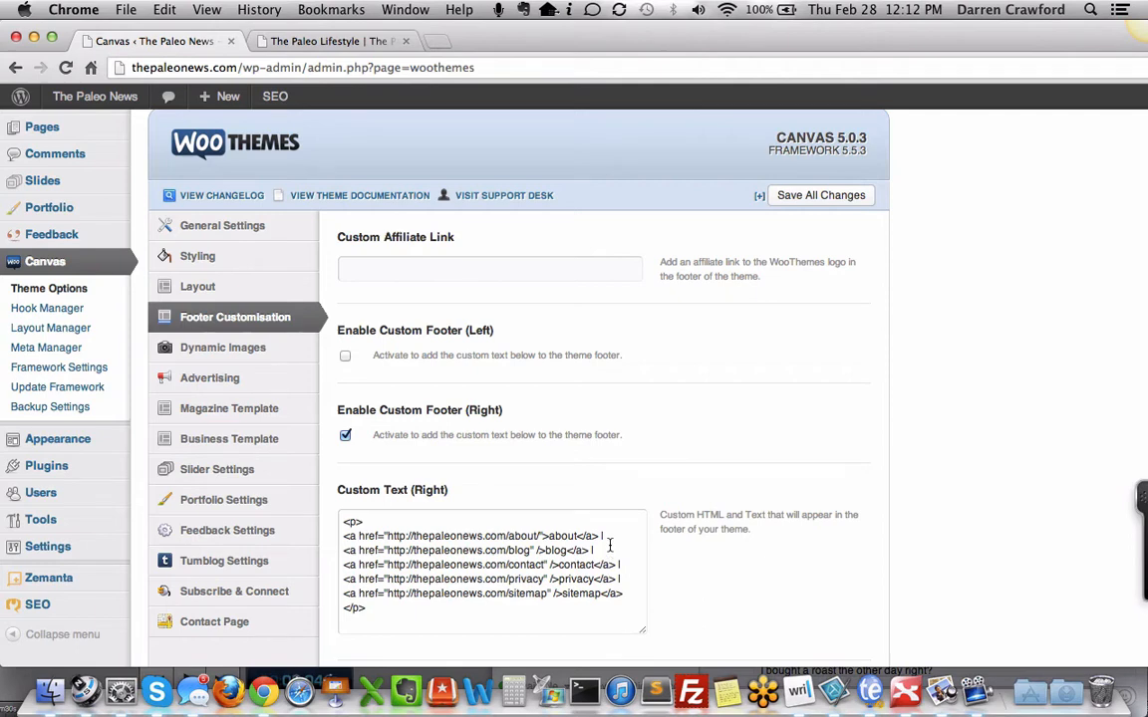
pyautogui.press('super+2')
pyautogui.scroll(-10, 908, 435)
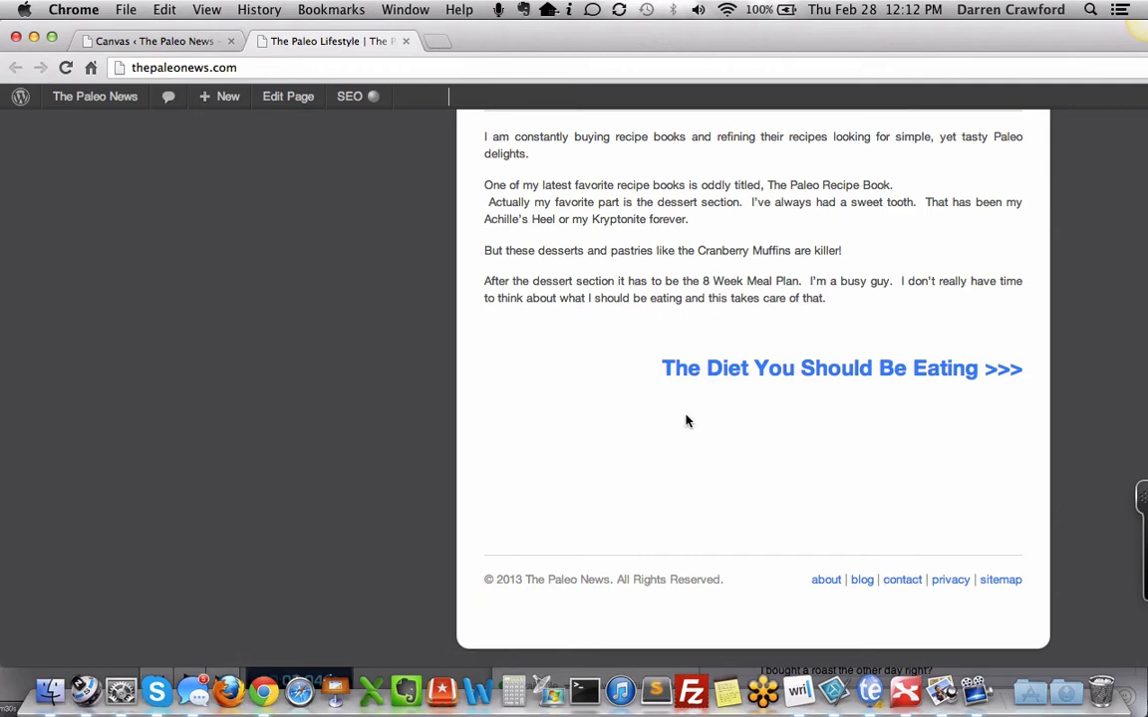
pyautogui.scroll(10, 685, 420)
pyautogui.hotkey('ctrl', 'shift', 'Tab')
pyautogui.scroll(-2, 487, 403)
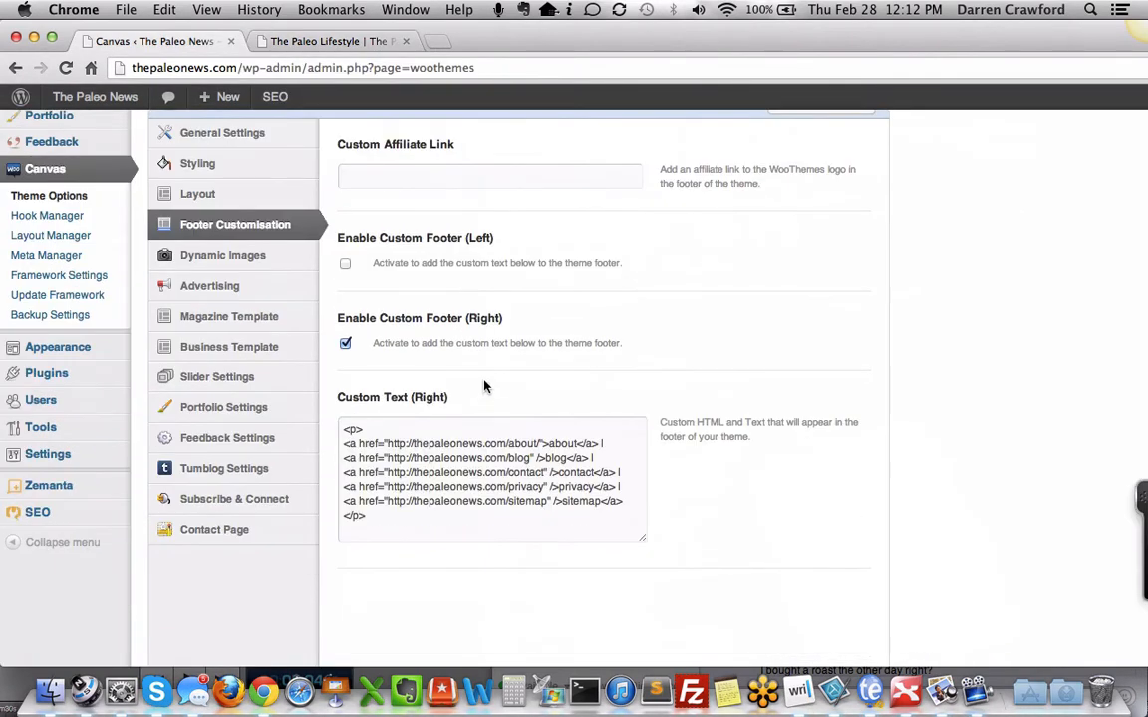
# Step: Open the WordPress General Settings and compare the site title and tagline with the live homepage header
pyautogui.moveTo(266, 258)
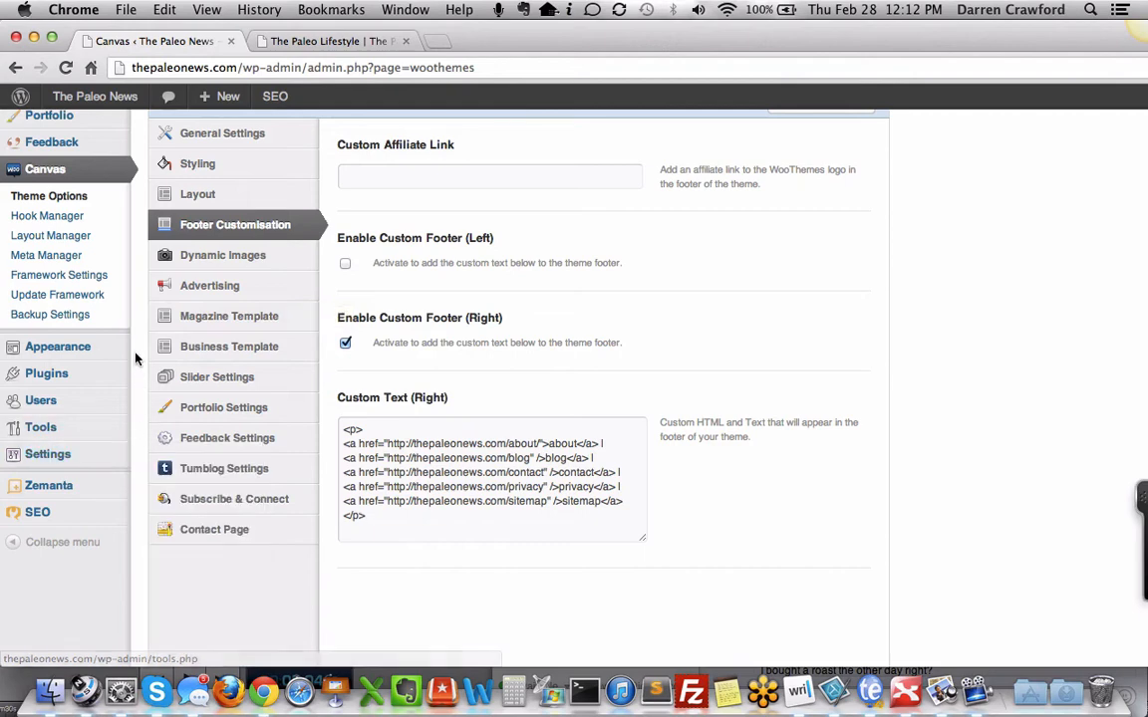
pyautogui.moveTo(84, 463)
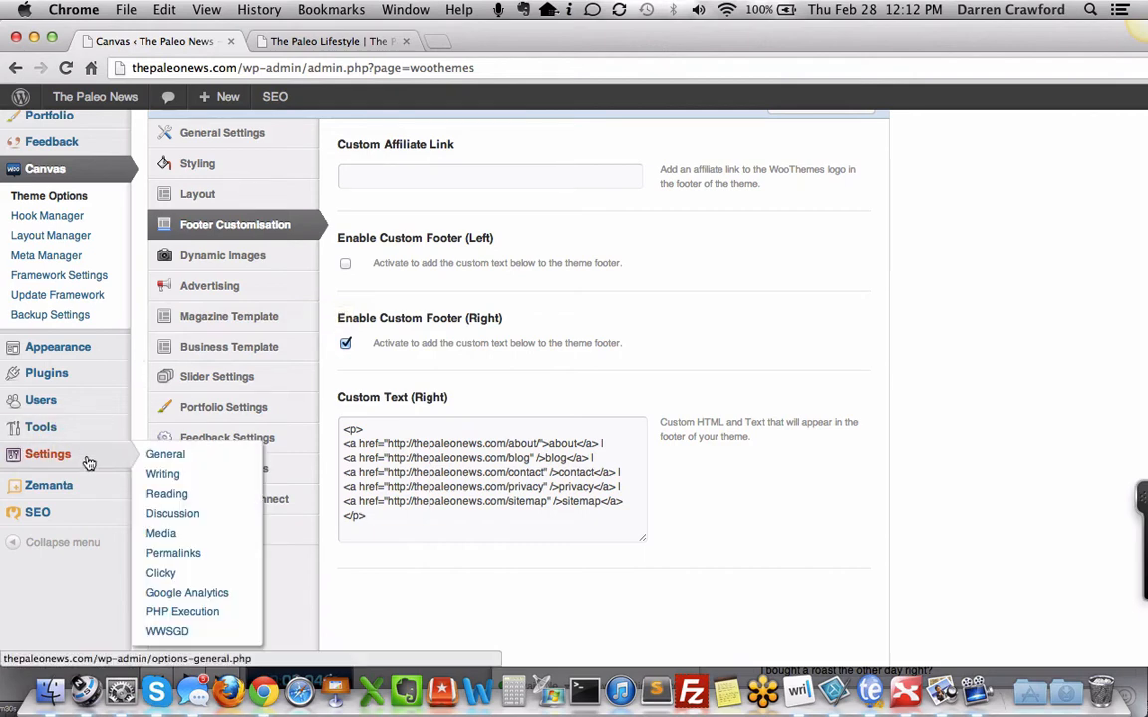
pyautogui.click(162, 458)
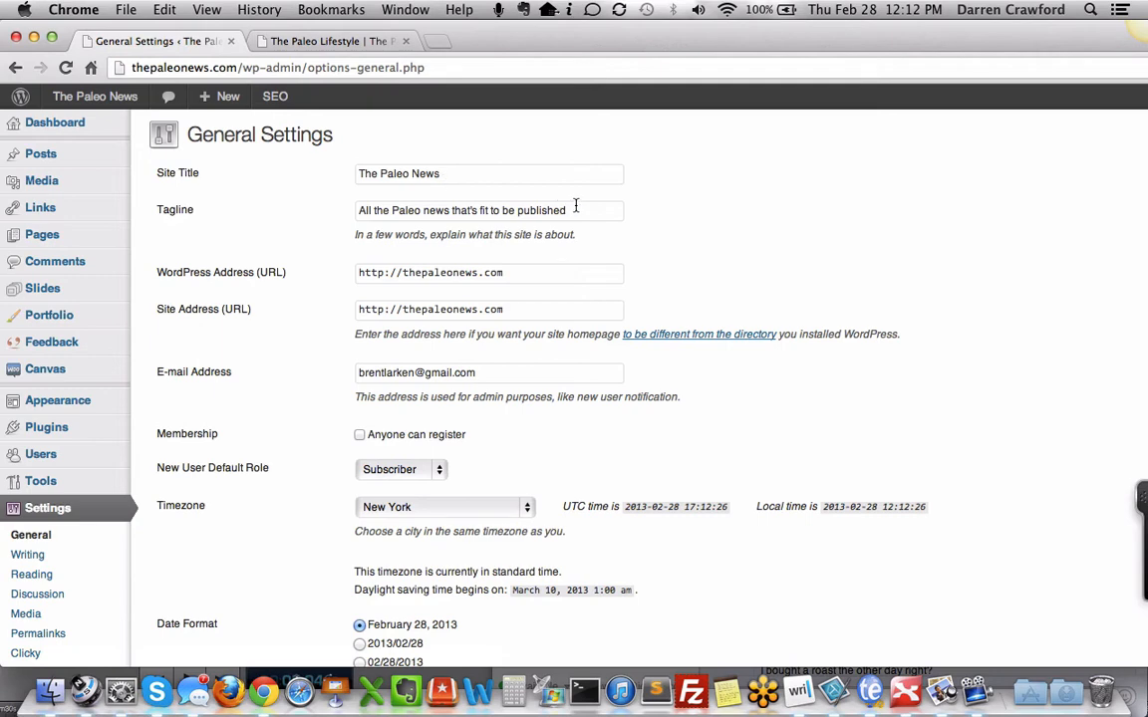
pyautogui.hotkey('ctrl', 'Tab')
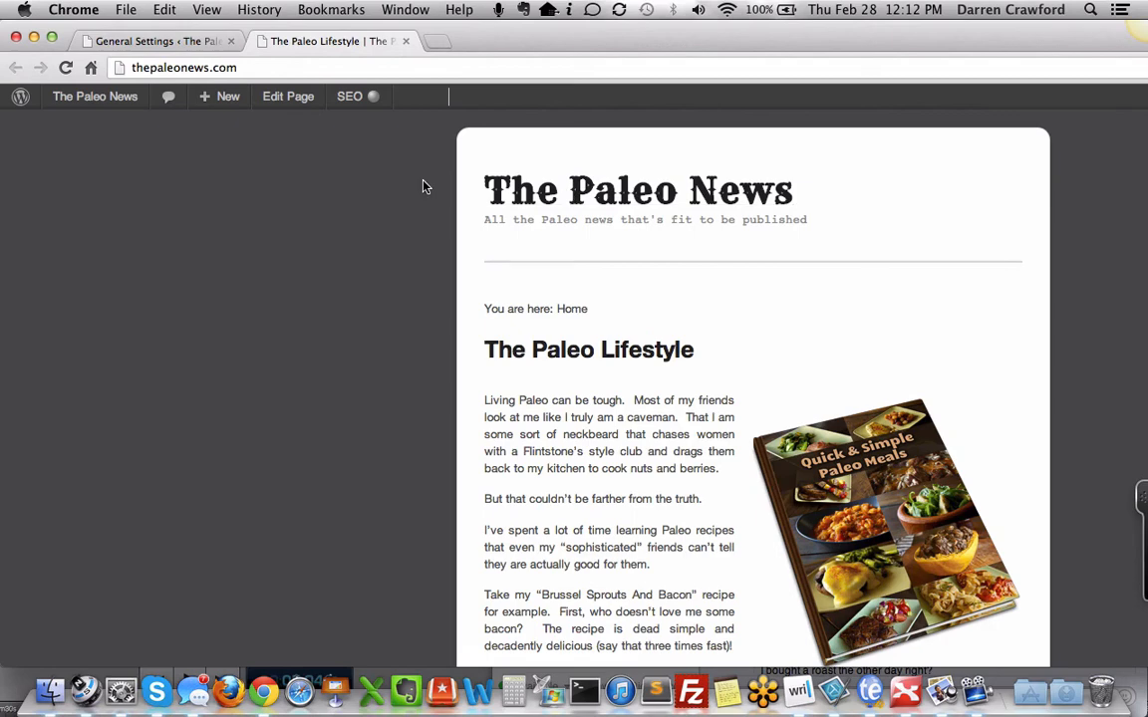
pyautogui.hotkey('ctrl', 'Tab')
pyautogui.scroll(-5, 329, 252)
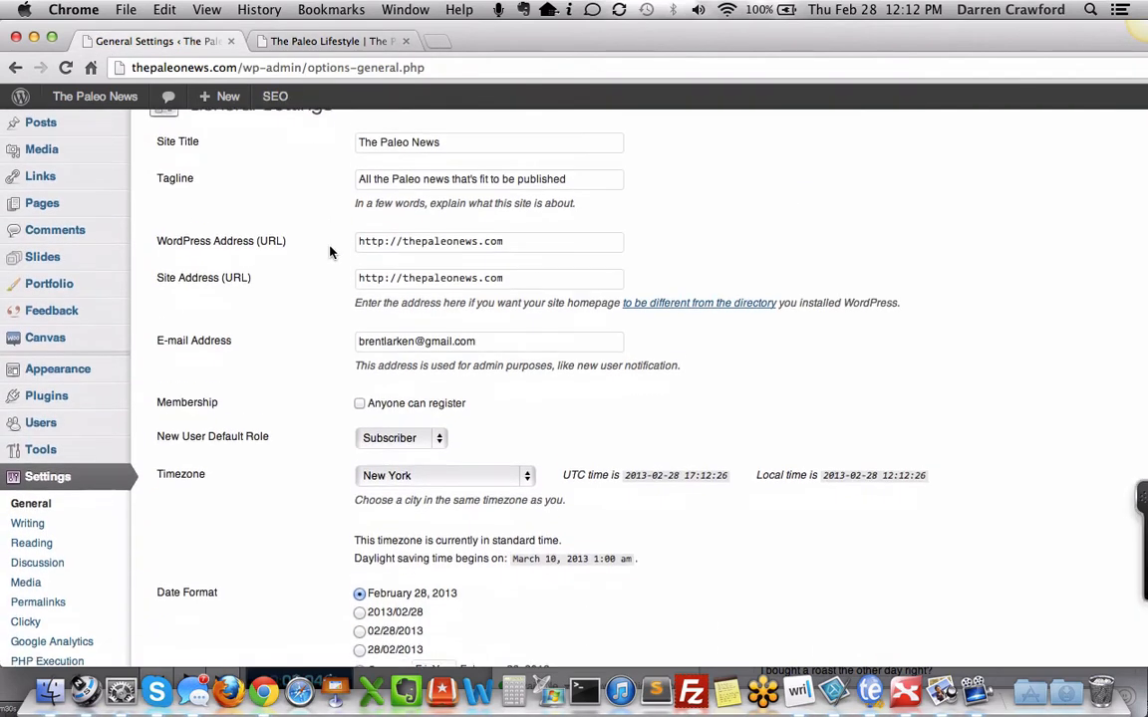
pyautogui.scroll(-3, 330, 252)
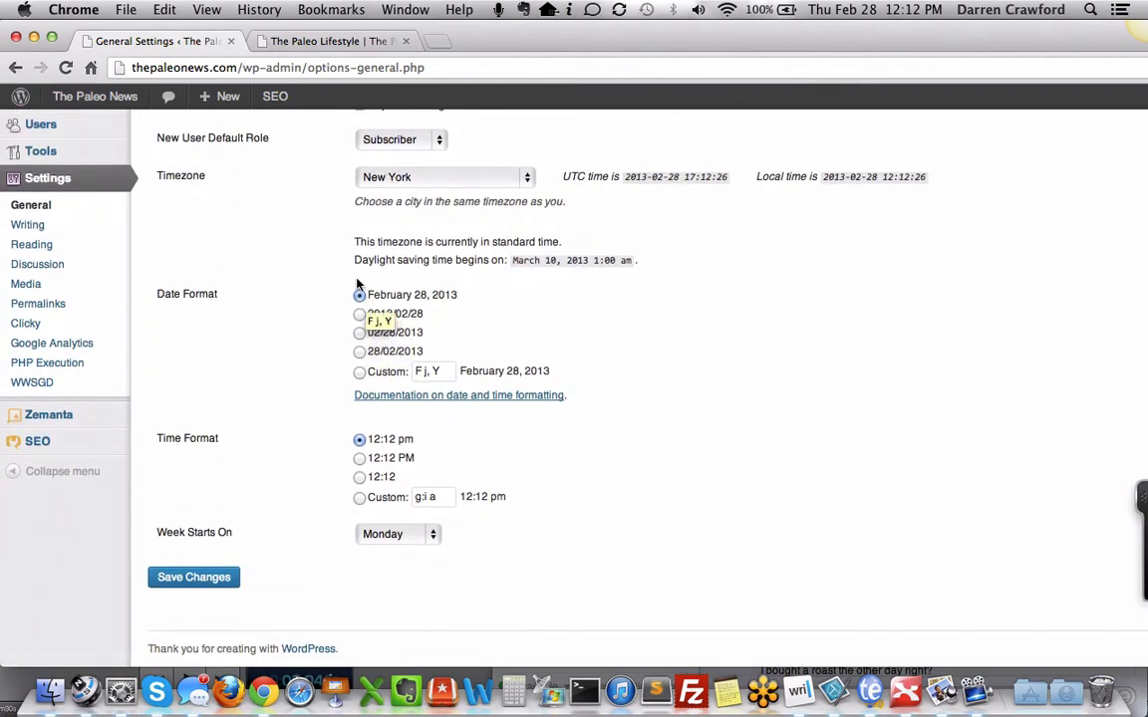
# Step: In the Reading Settings, keep The Paleo Lifestyle as the static front page and compare it with the live homepage's title
pyautogui.click(60, 246)
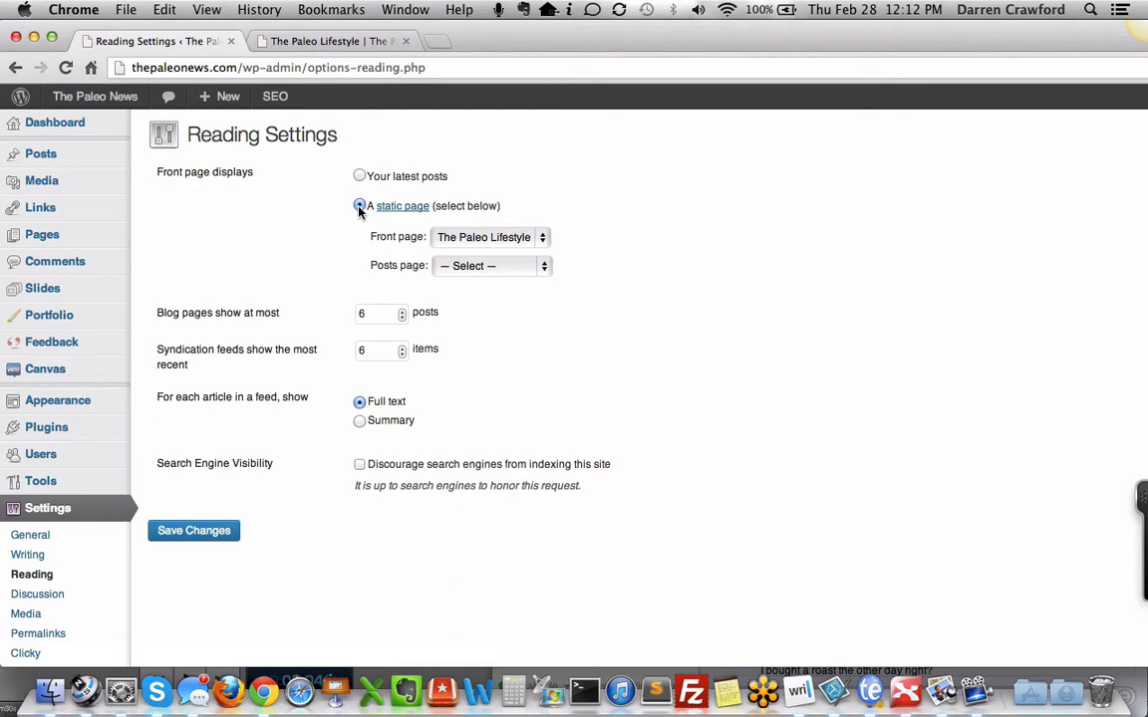
pyautogui.click(488, 241)
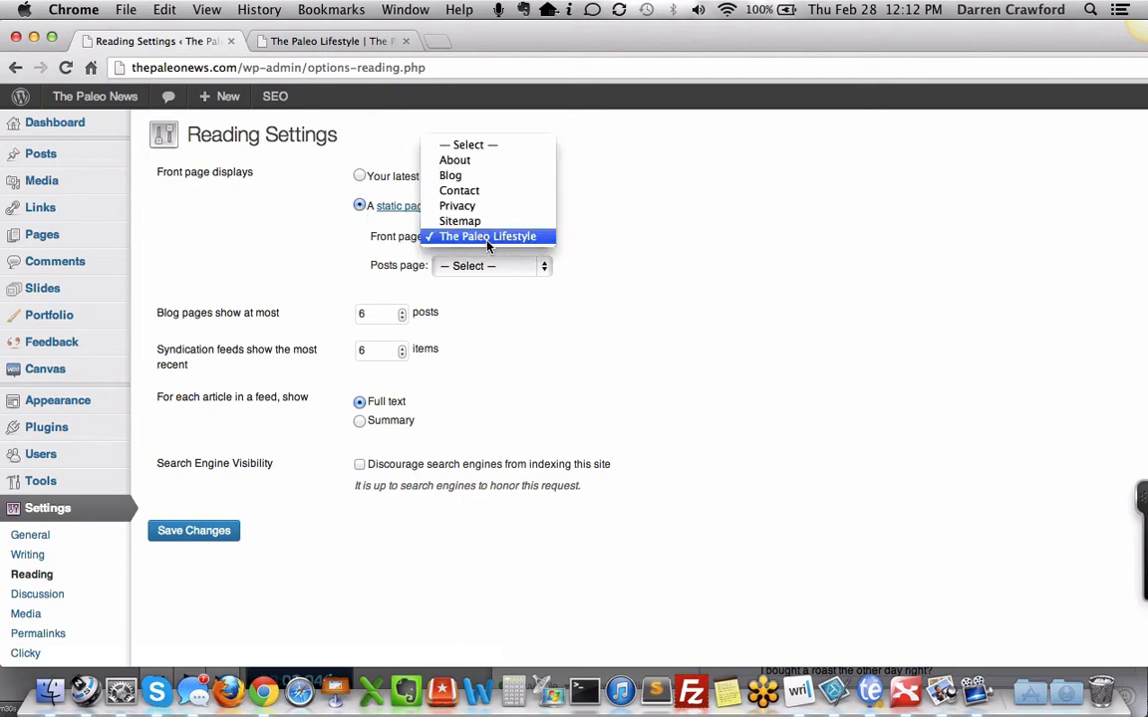
pyautogui.click(488, 238)
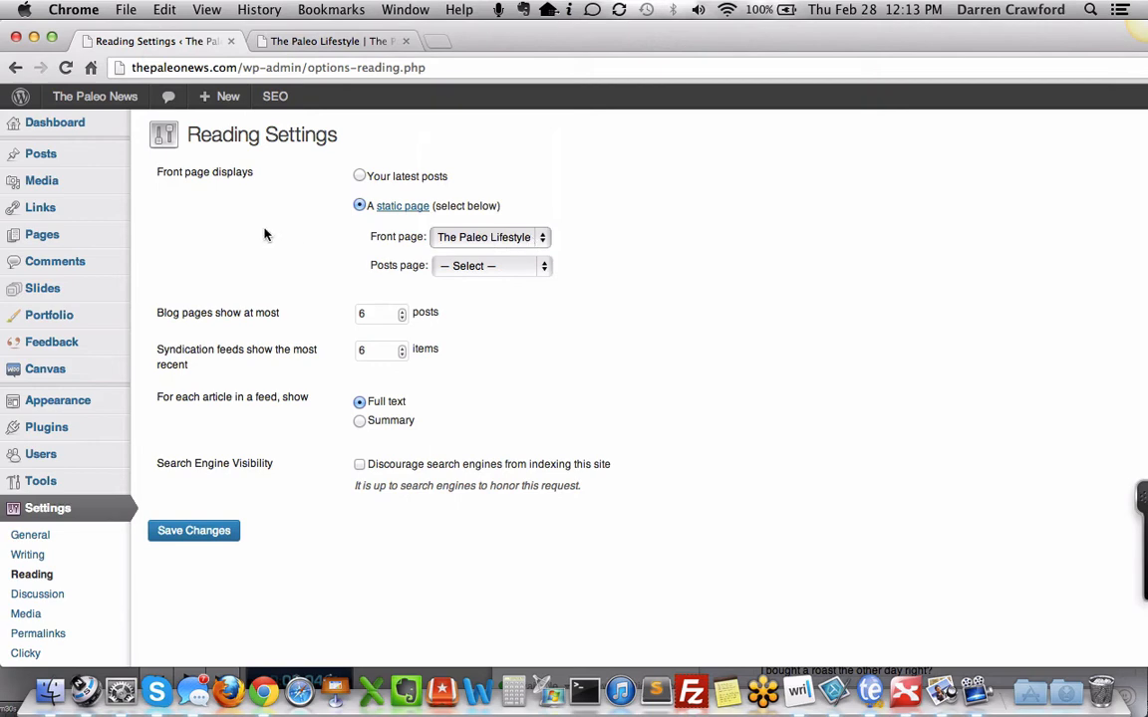
pyautogui.hotkey('ctrl', 'Tab')
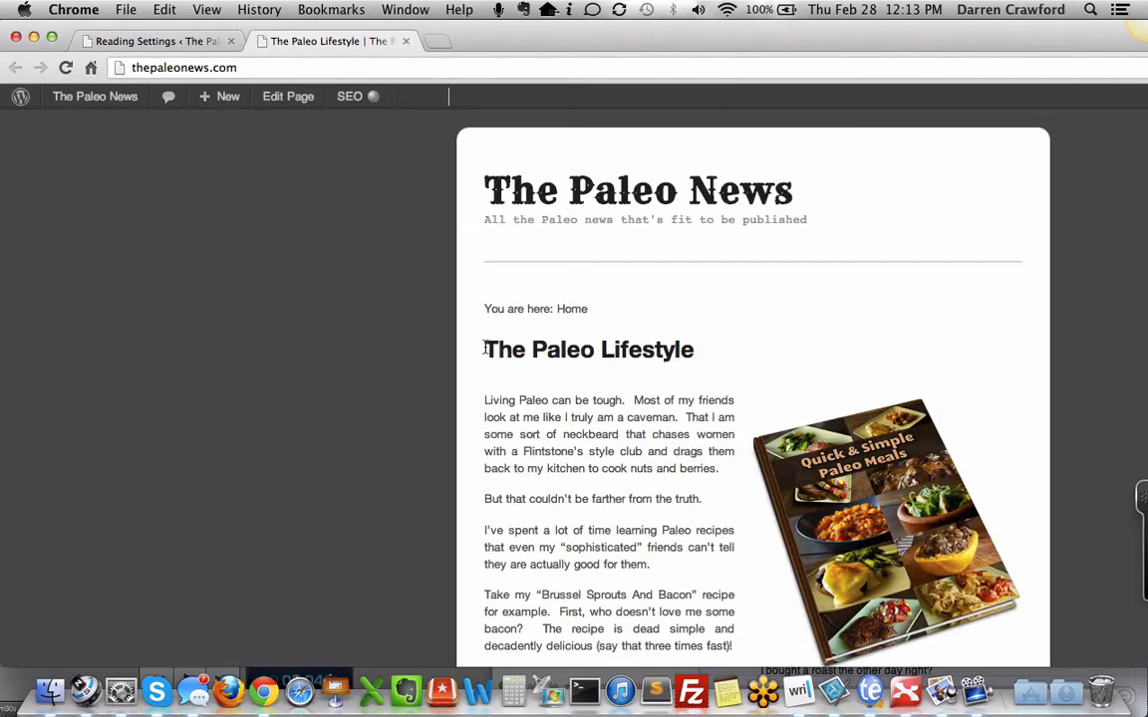
pyautogui.moveTo(484, 349); pyautogui.dragTo(697, 352)
pyautogui.click(362, 283)
pyautogui.hotkey('ctrl', 'Tab')
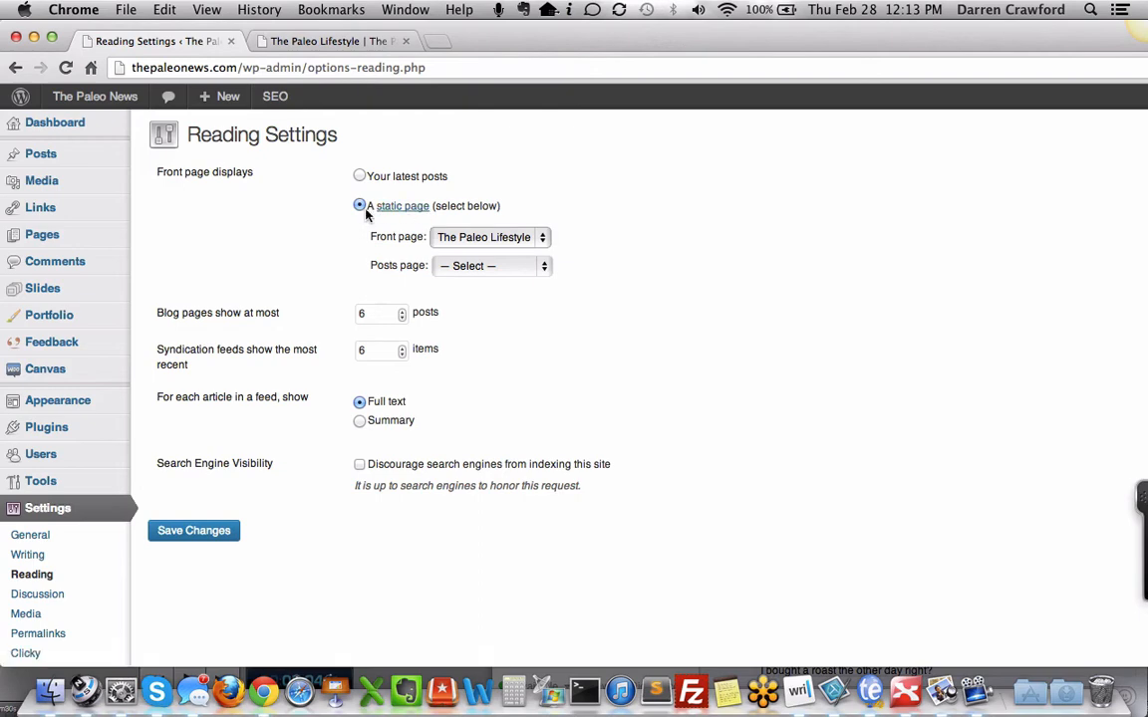
# Step: Open the blog page from the footer links of the live homepage
pyautogui.hotkey('ctrl', 'Tab')
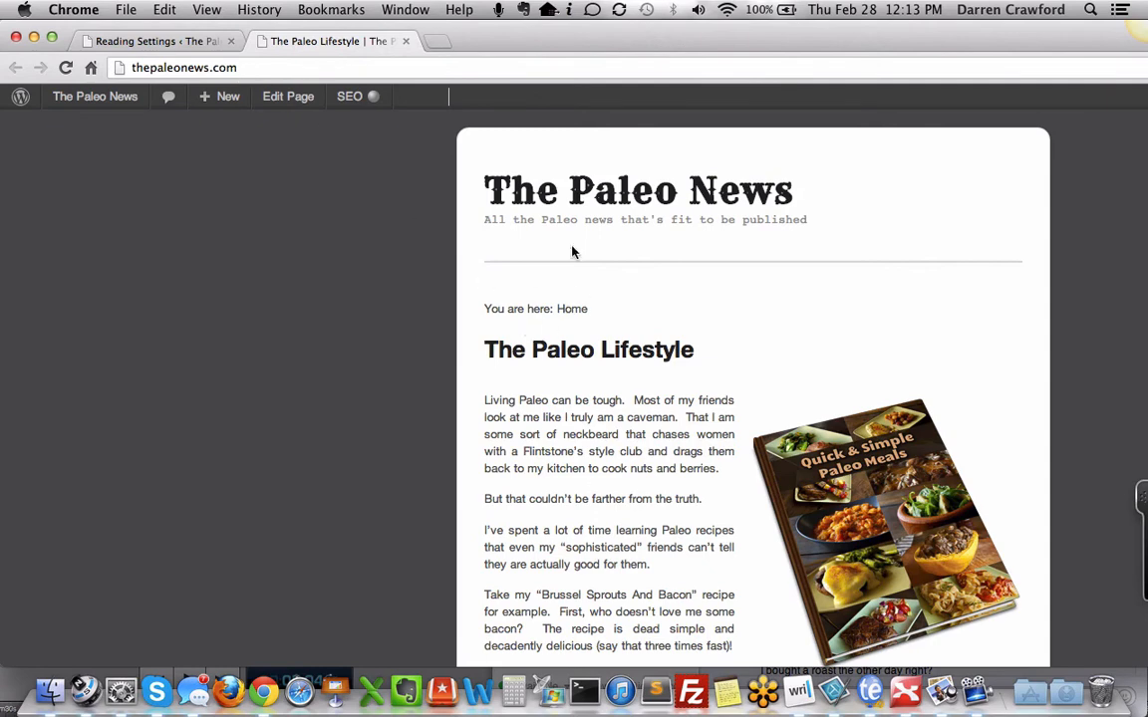
pyautogui.scroll(-10, 367, 254)
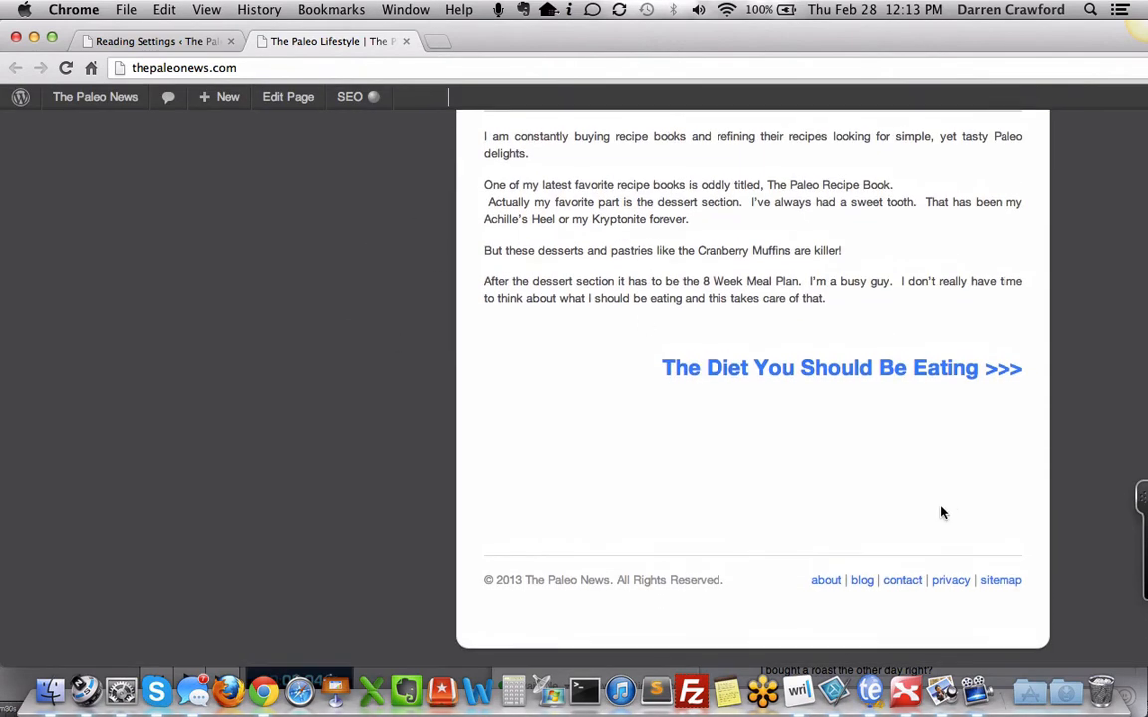
pyautogui.click(862, 580)
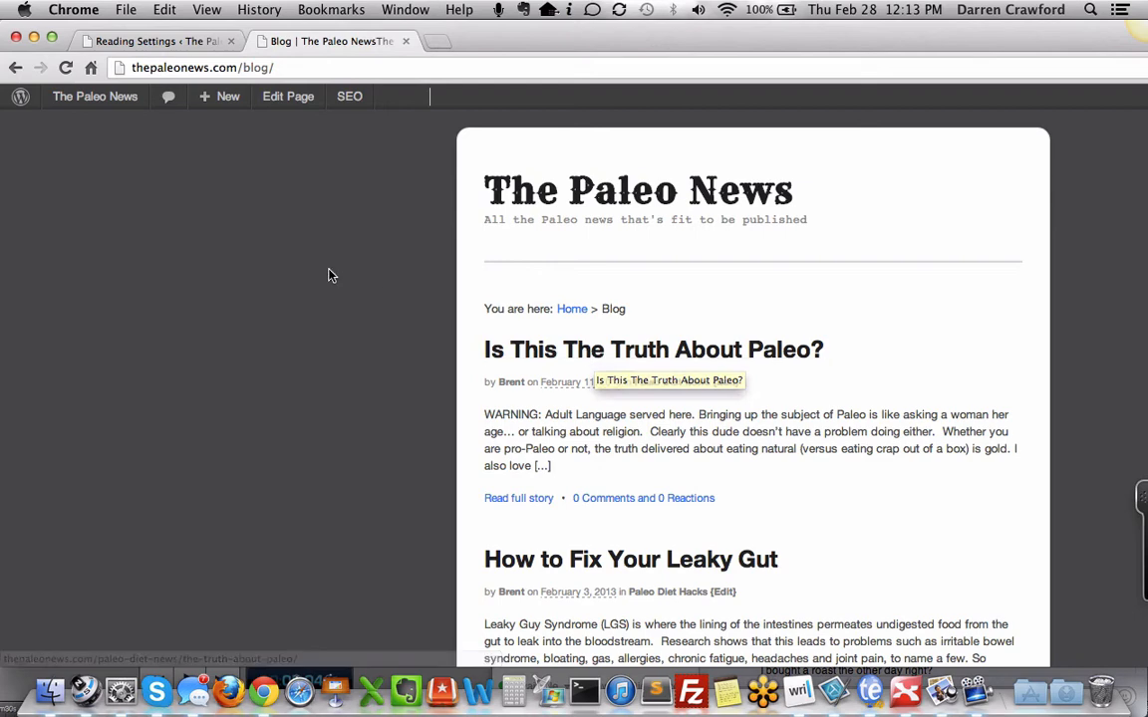
# Step: Recheck the front page display options in the Reading Settings and reopen the Canvas Theme Options
pyautogui.hotkey('ctrl', 'shift', 'Tab')
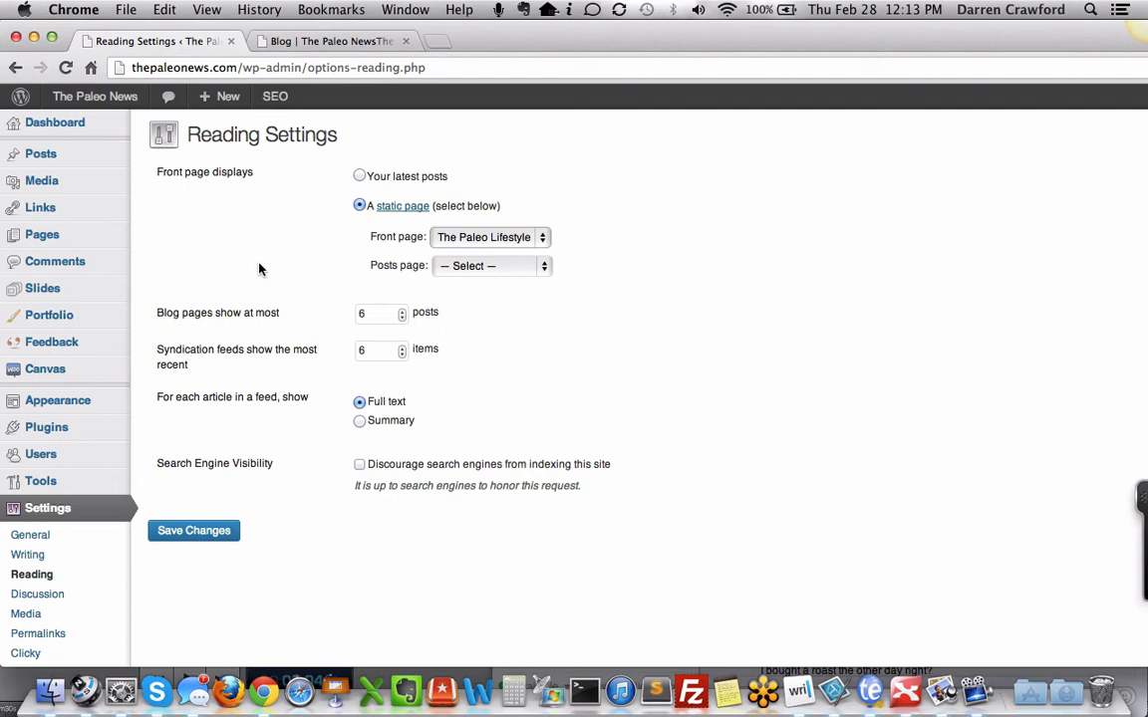
pyautogui.scroll(-3, 209, 274)
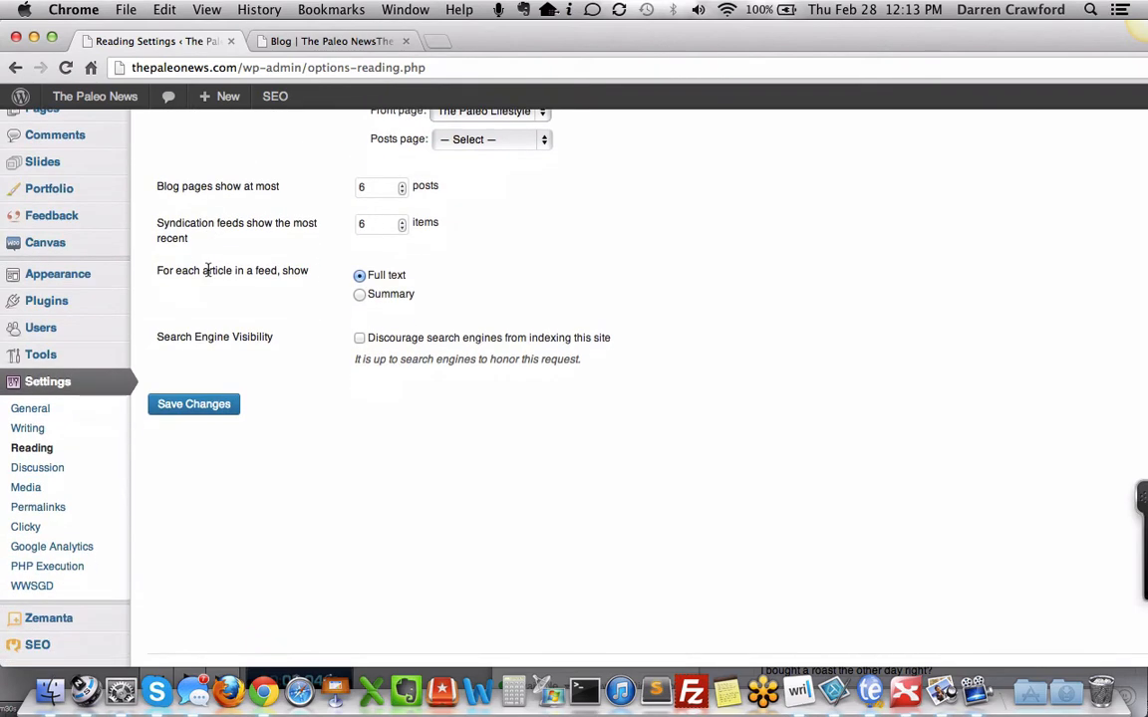
pyautogui.scroll(3, 207, 270)
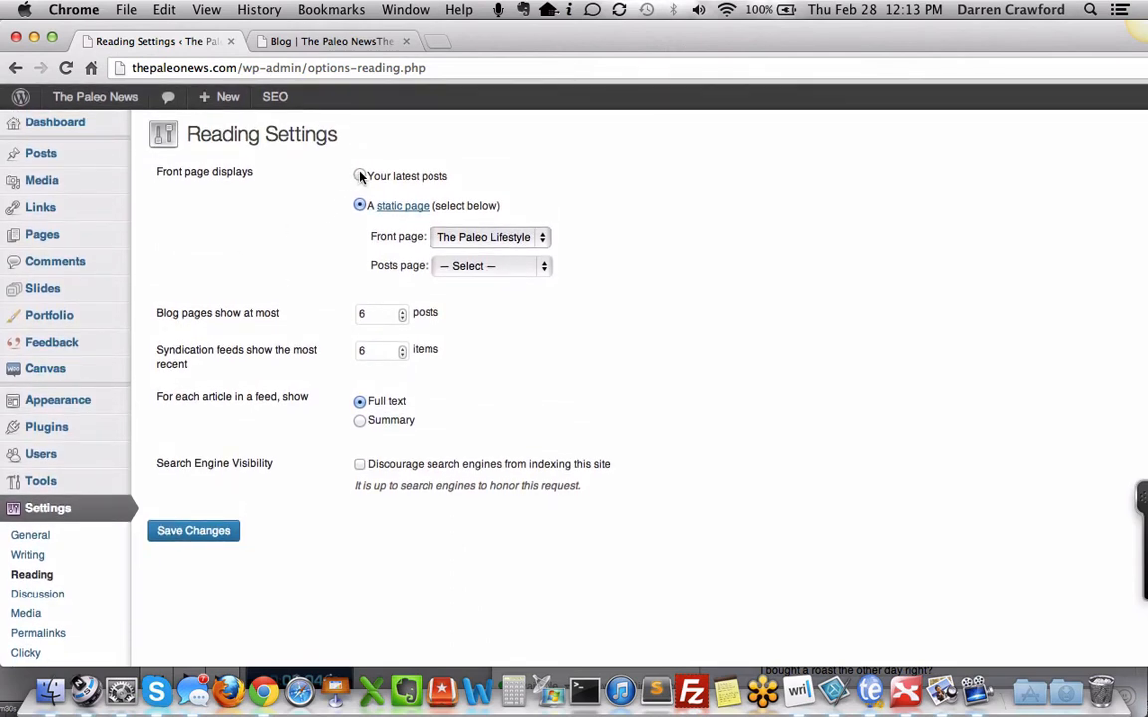
pyautogui.moveTo(96, 379)
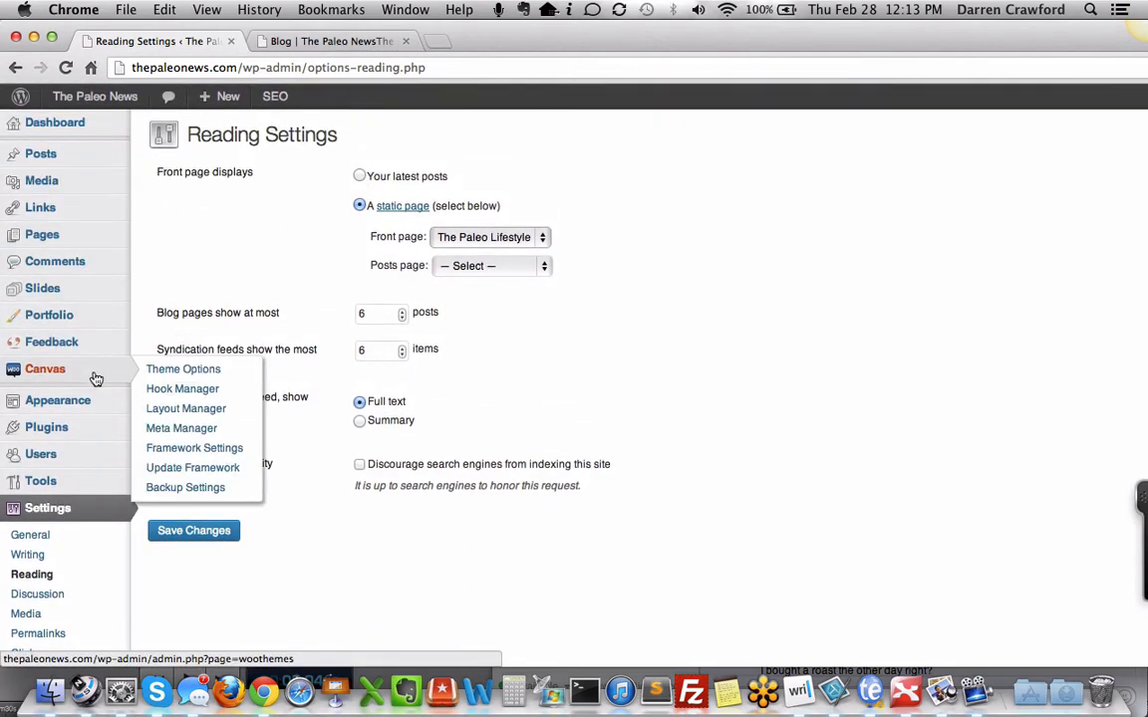
pyautogui.click(155, 371)
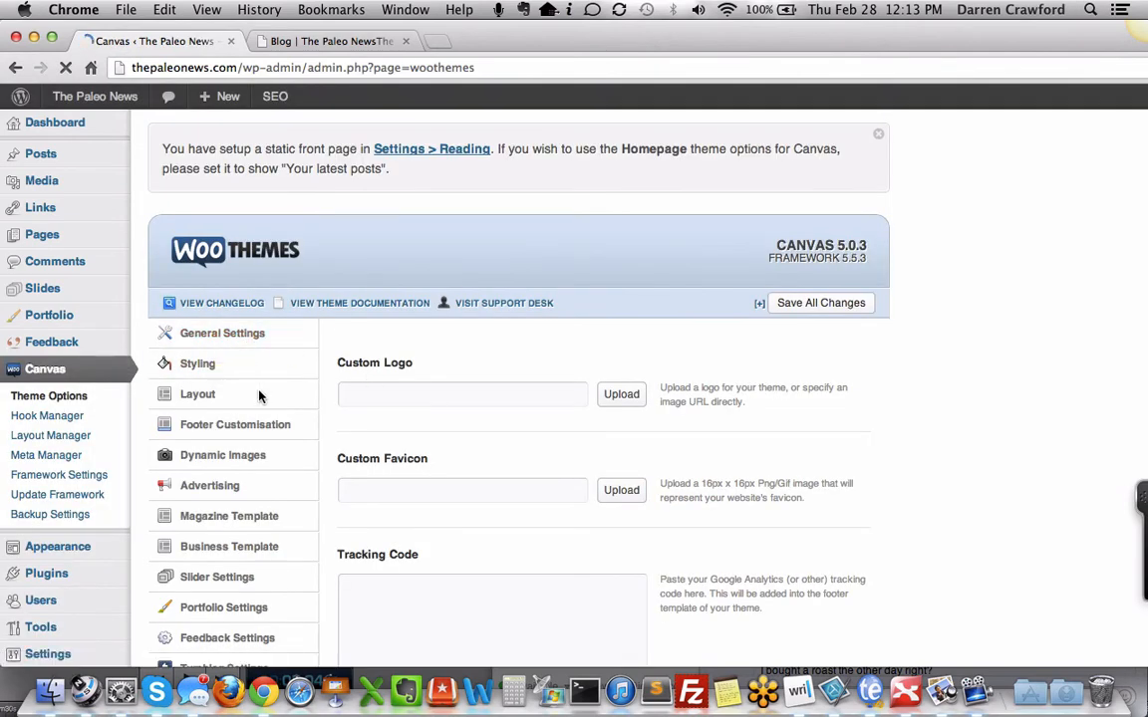
# Step: Review the Layout Setup options in the Canvas Theme Options, including main layout, footer widget areas and category exclusions
pyautogui.click(197, 467)
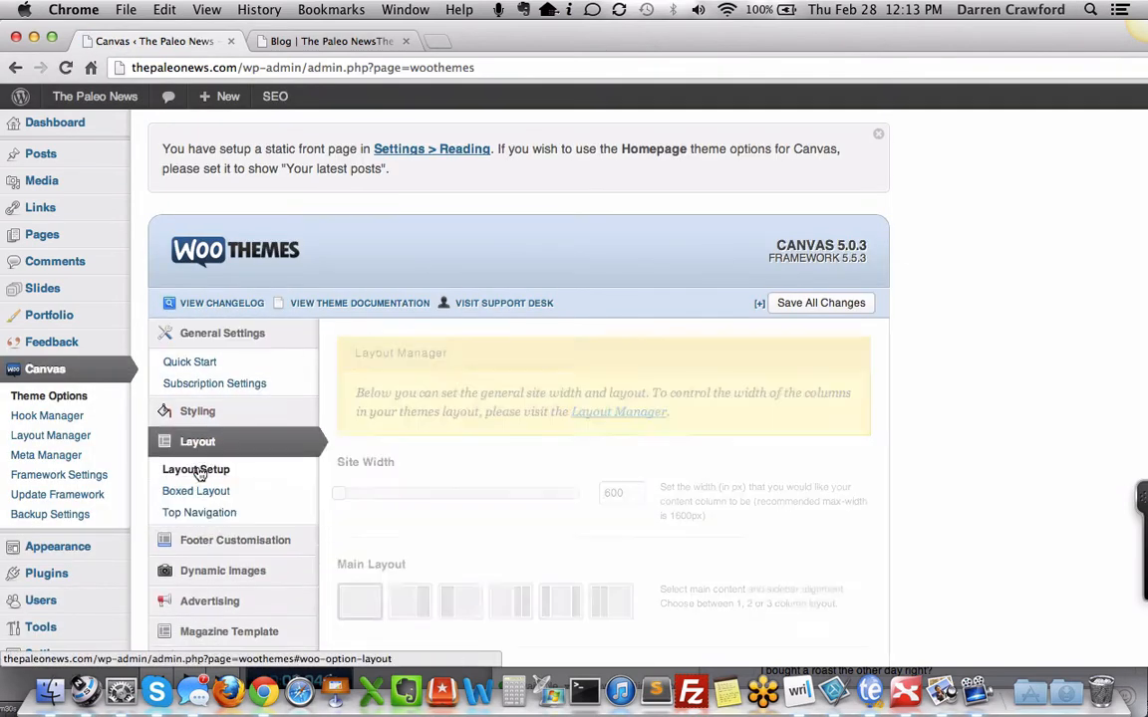
pyautogui.scroll(-2, 364, 509)
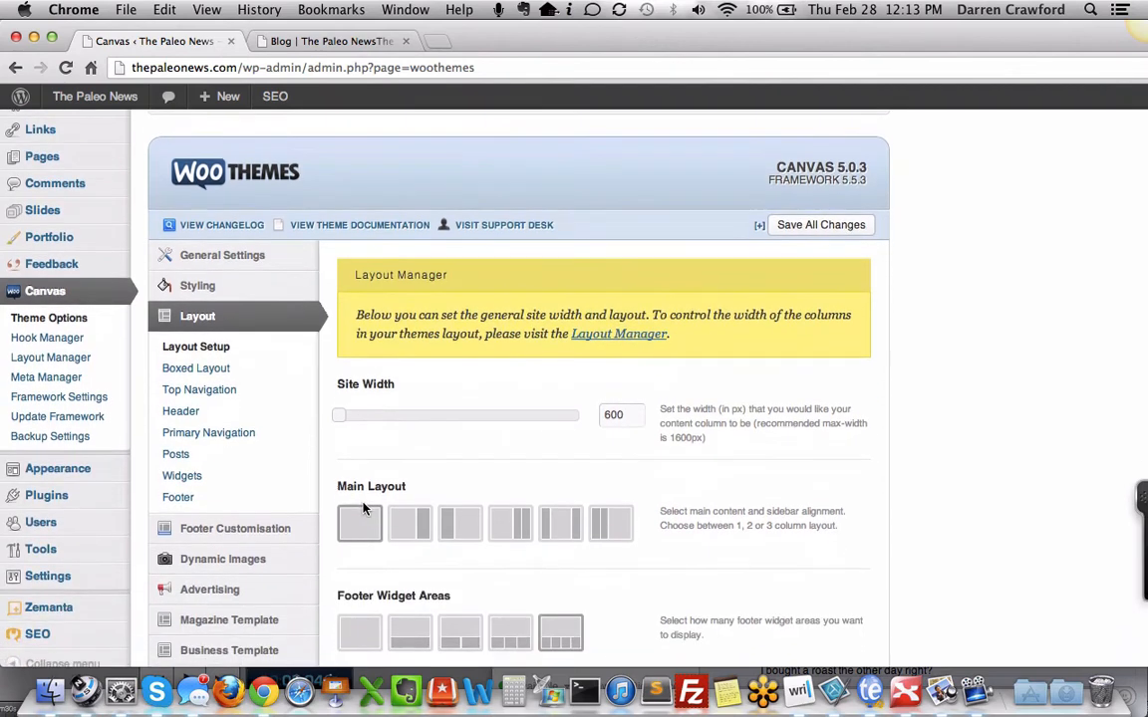
pyautogui.scroll(-1, 364, 509)
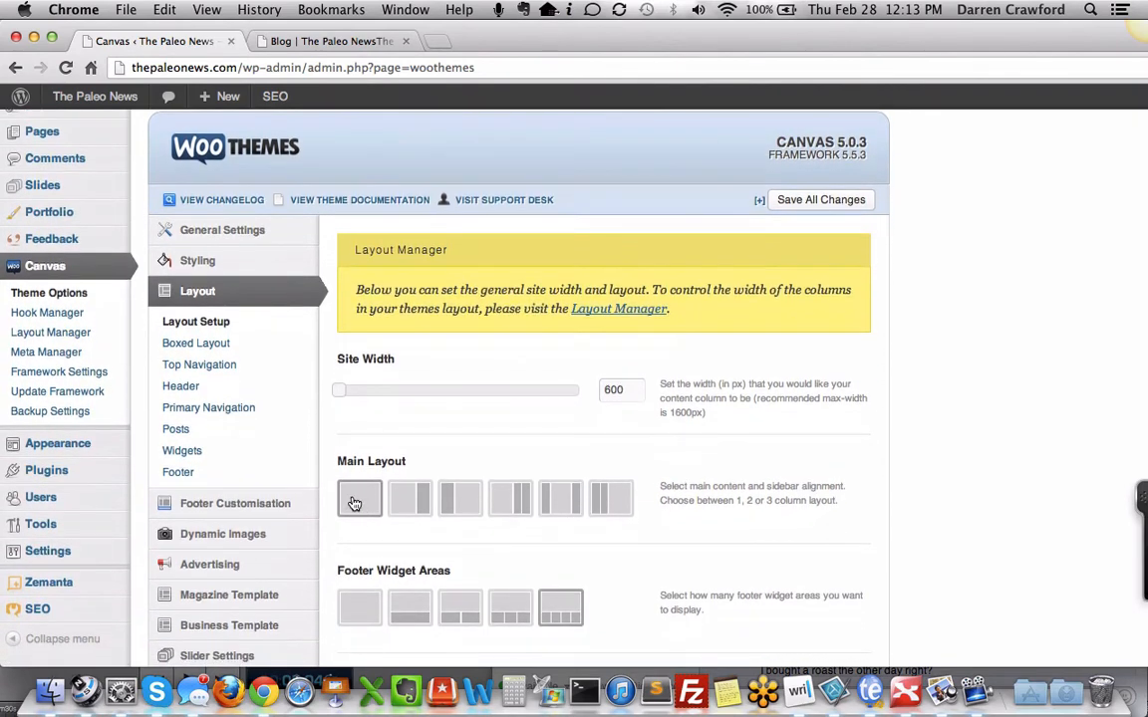
pyautogui.scroll(-5, 352, 506)
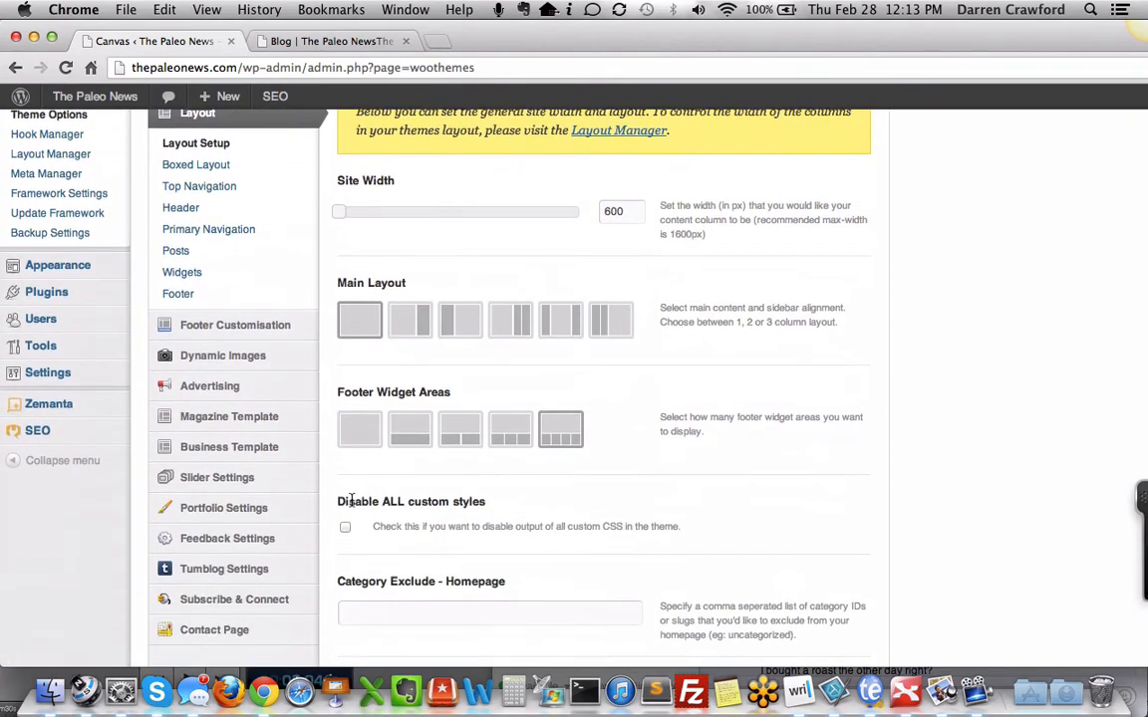
pyautogui.scroll(-6, 555, 436)
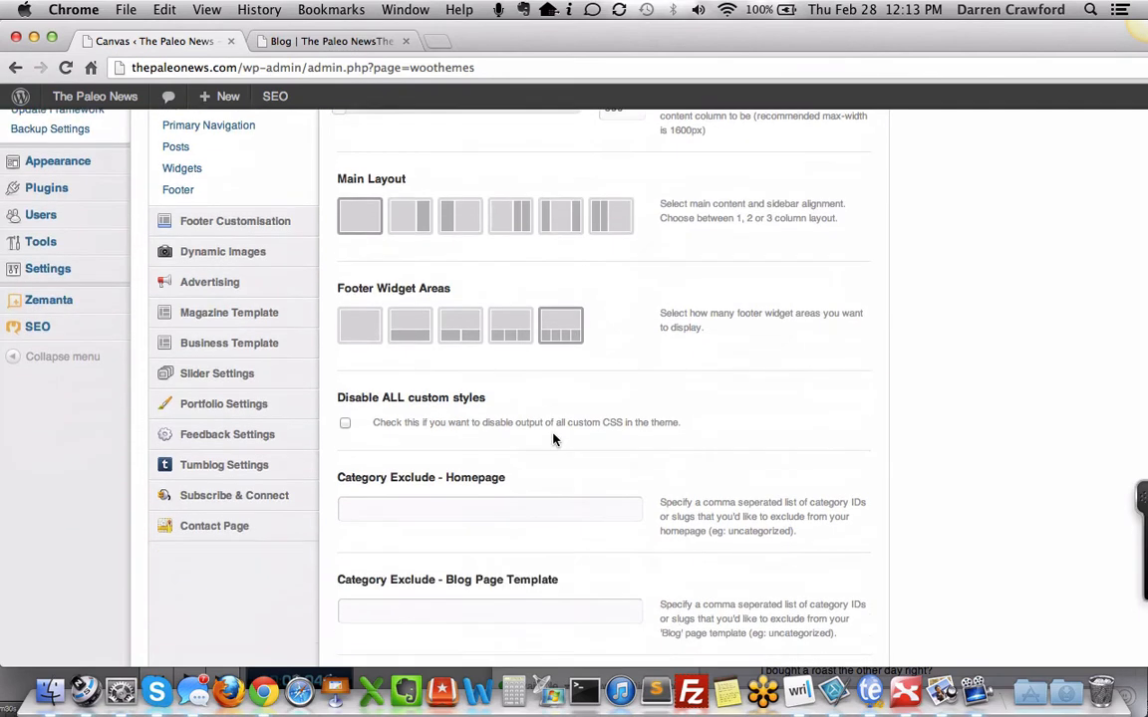
pyautogui.scroll(8, 555, 435)
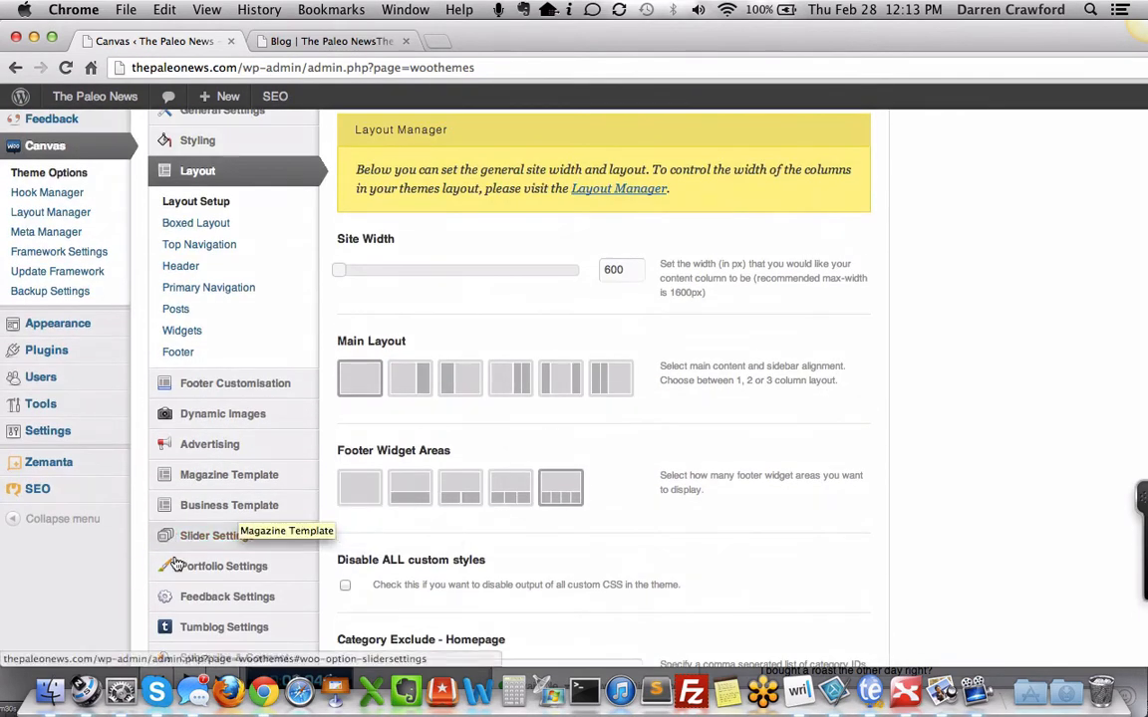
# Step: Open the Footer Customisation options and highlight the HTML links in the Custom Text (Right) field
pyautogui.click(258, 388)
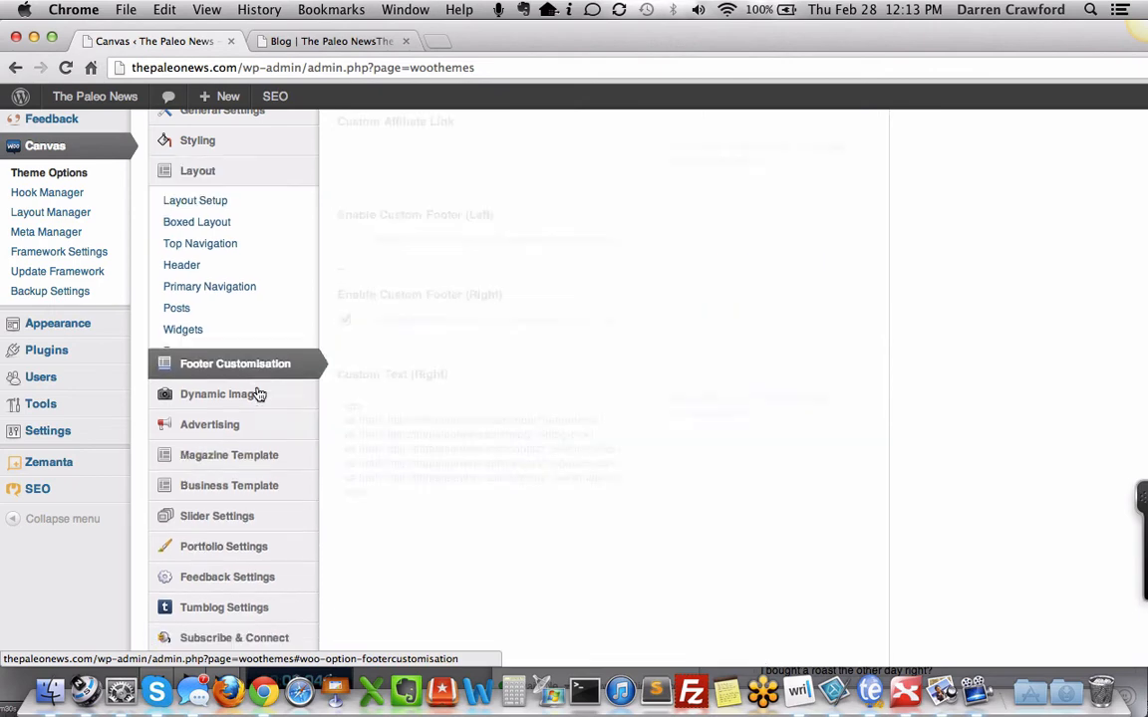
pyautogui.click(436, 516)
pyautogui.moveTo(437, 516); pyautogui.dragTo(320, 405)
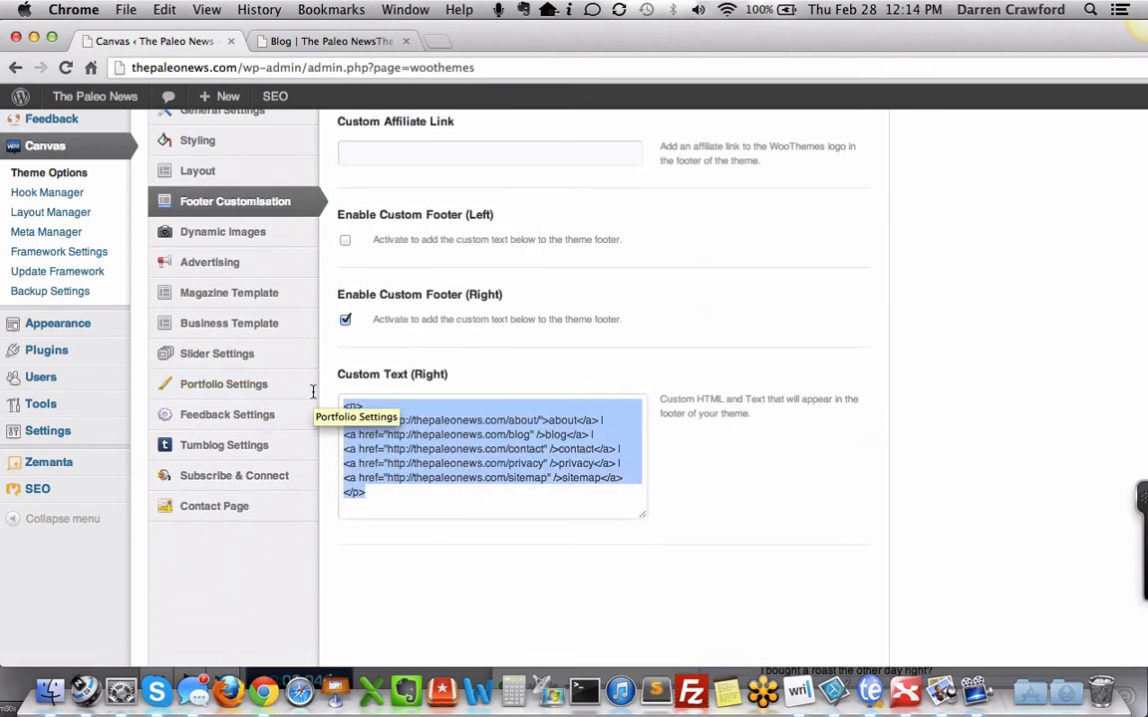
# Step: Open the WordPress Reading Settings to check which page is set as the static front page
pyautogui.moveTo(231, 342)
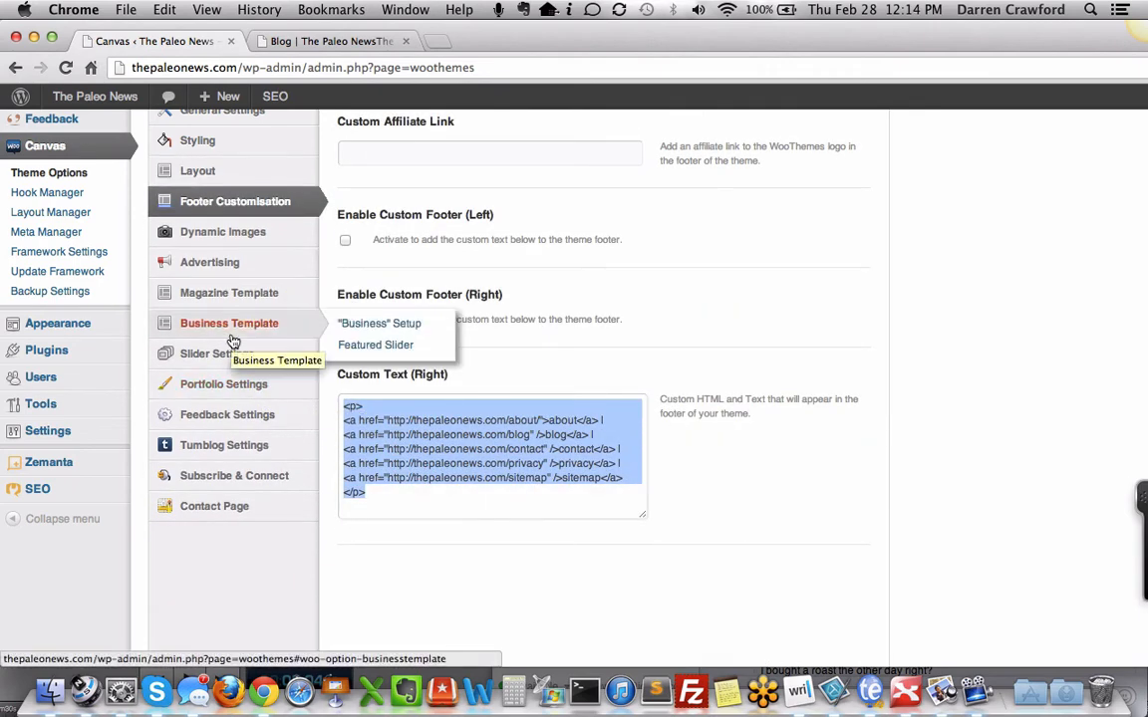
pyautogui.click(60, 434)
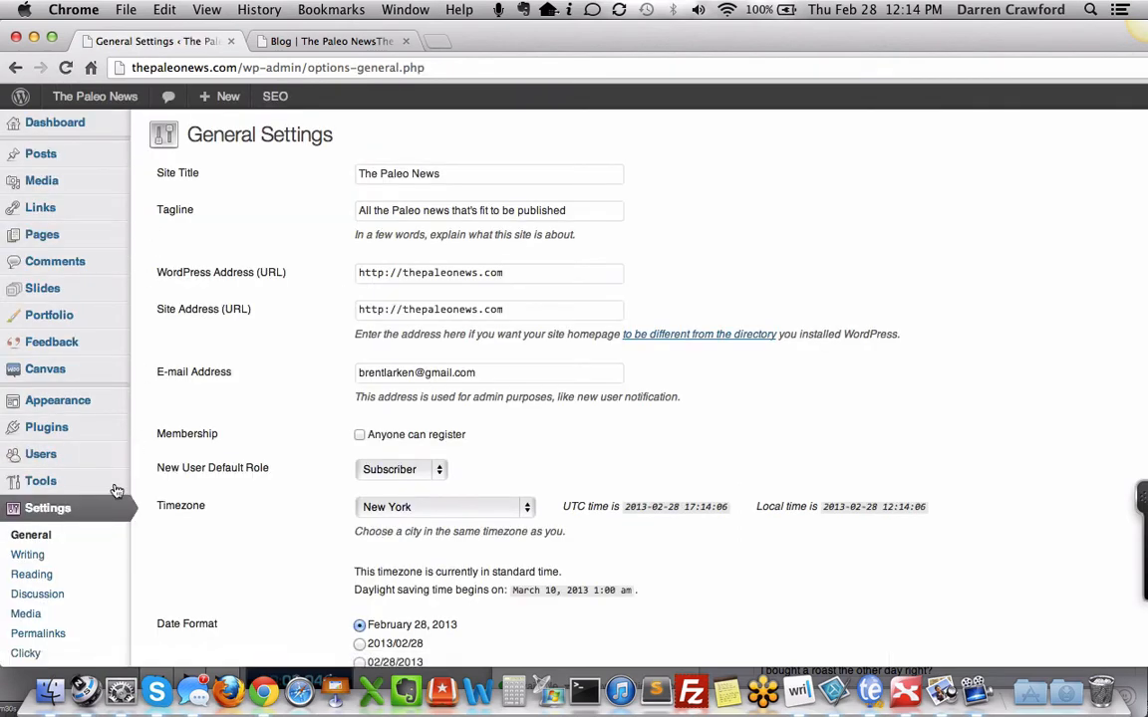
pyautogui.click(29, 582)
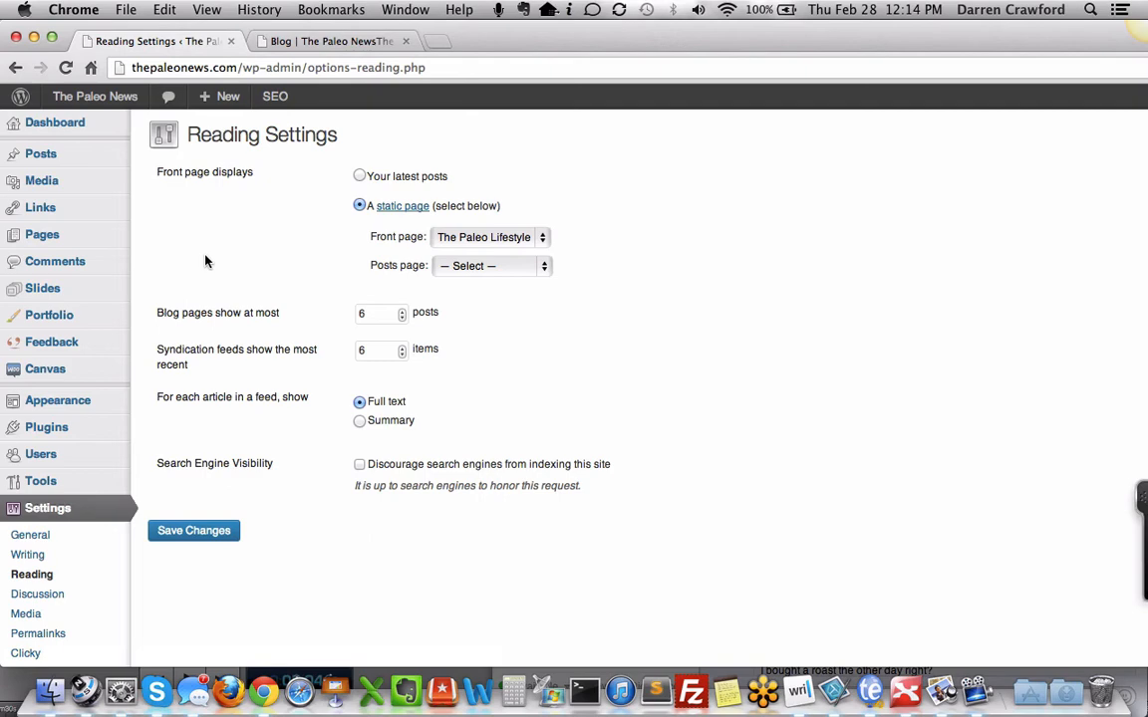
# Step: List the site's pages and open The Paleo Lifestyle and Blog pages for editing in separate browser tabs
pyautogui.click(67, 239)
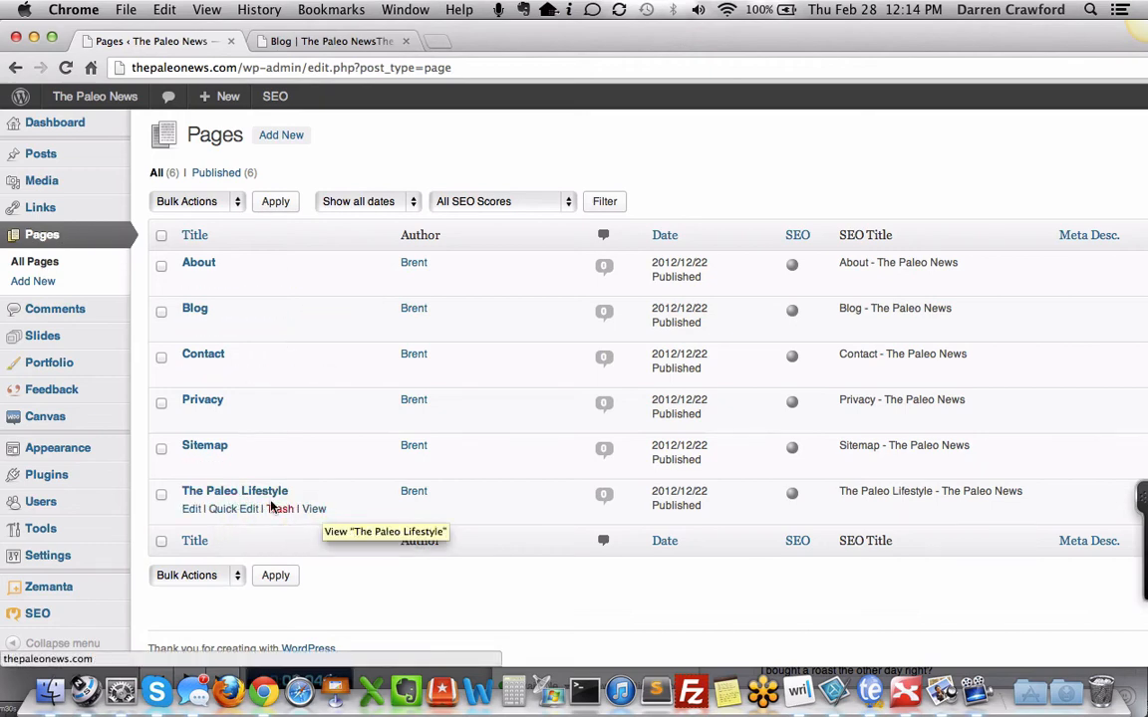
pyautogui.keyDown('super'); pyautogui.click(192, 510); pyautogui.keyUp('super')
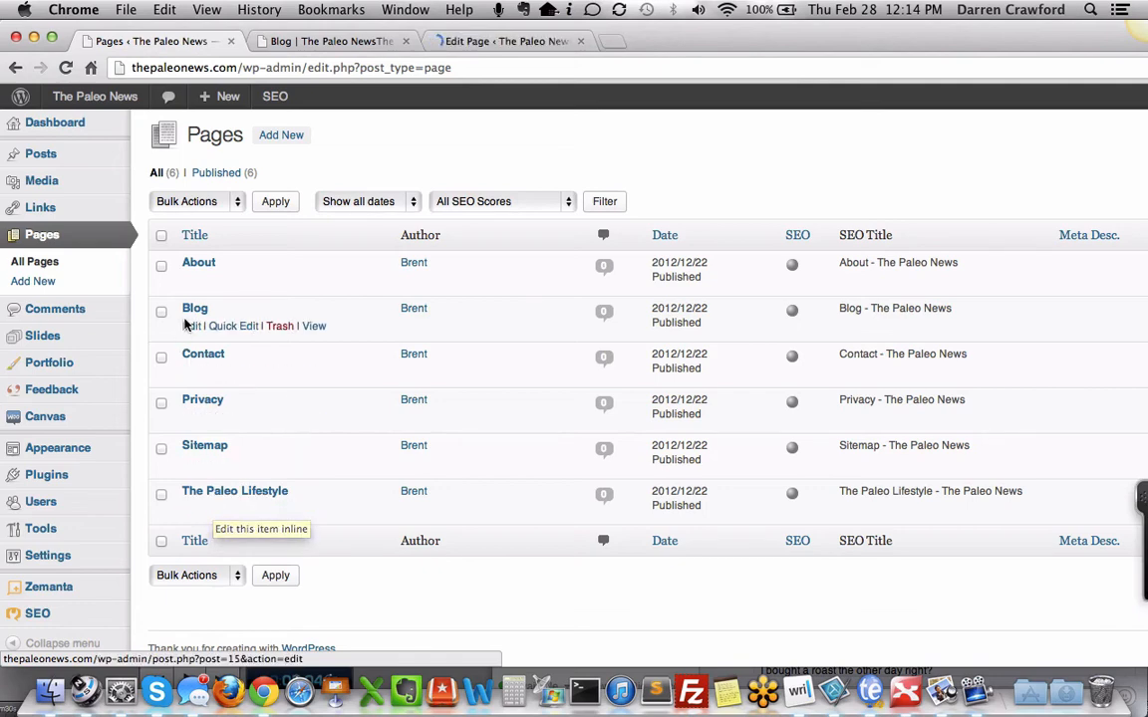
pyautogui.keyDown('super'); pyautogui.click(189, 327); pyautogui.keyUp('super')
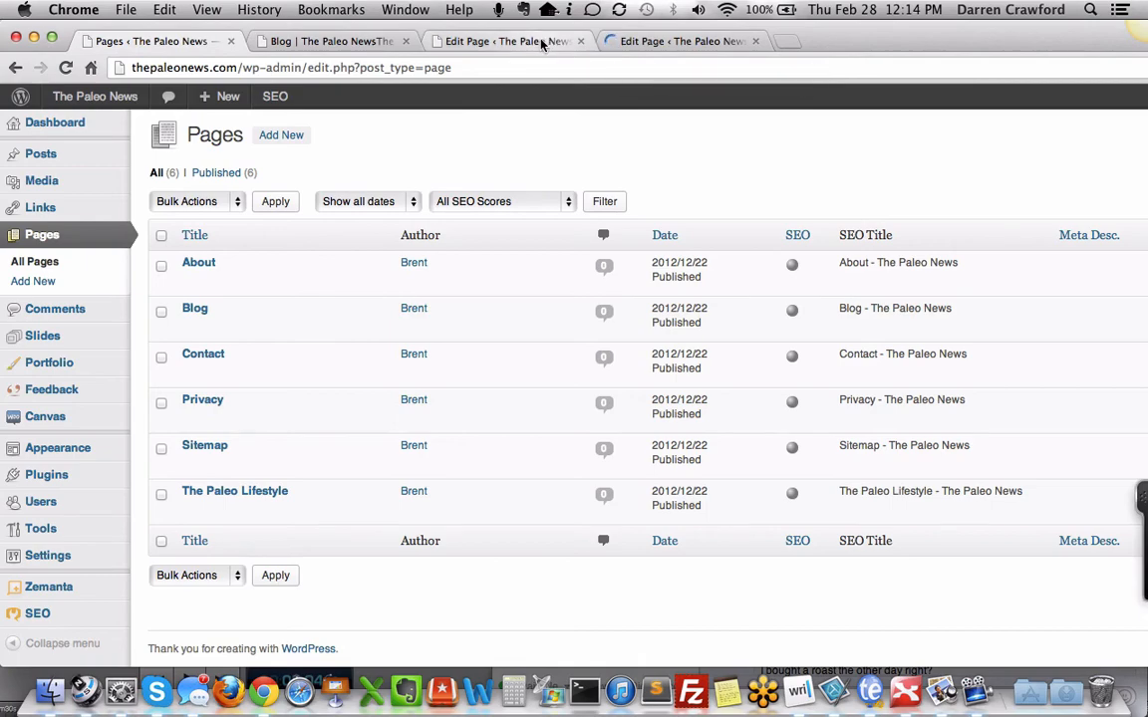
# Step: Display The Paleo Lifestyle page's content in the Visual editor and look through it
pyautogui.click(486, 37)
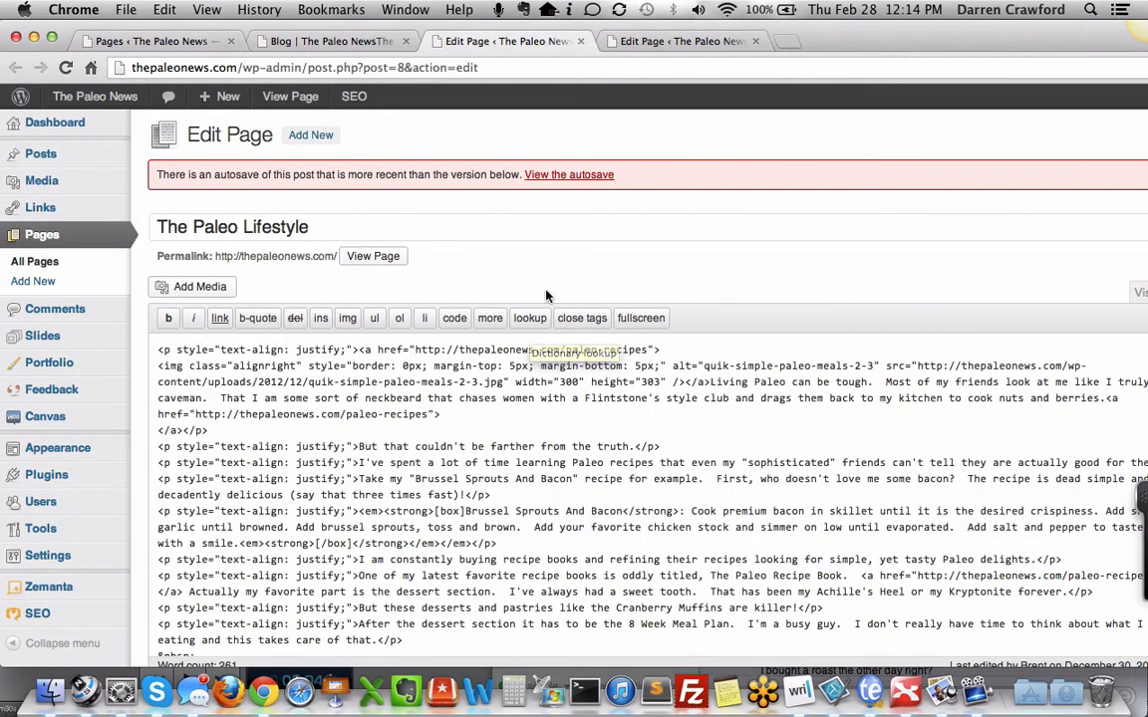
pyautogui.scroll(-1, 545, 290)
pyautogui.scroll(1, 545, 290)
pyautogui.click(1135, 290)
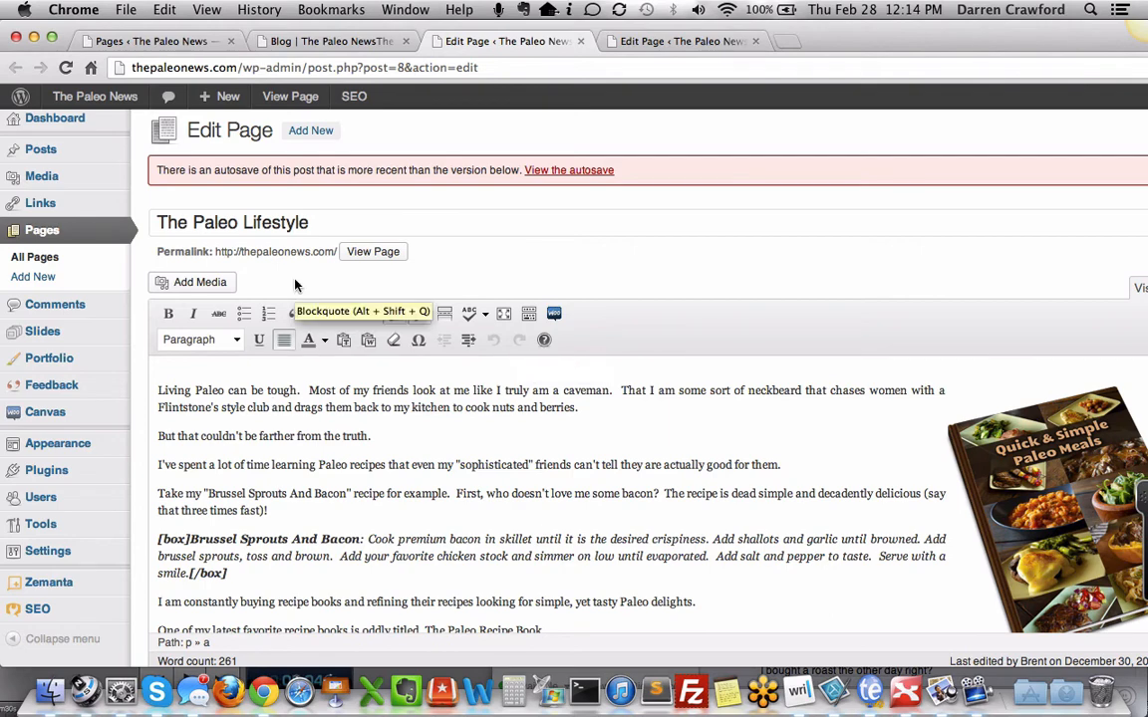
pyautogui.scroll(-6, 295, 274)
pyautogui.scroll(6, 294, 281)
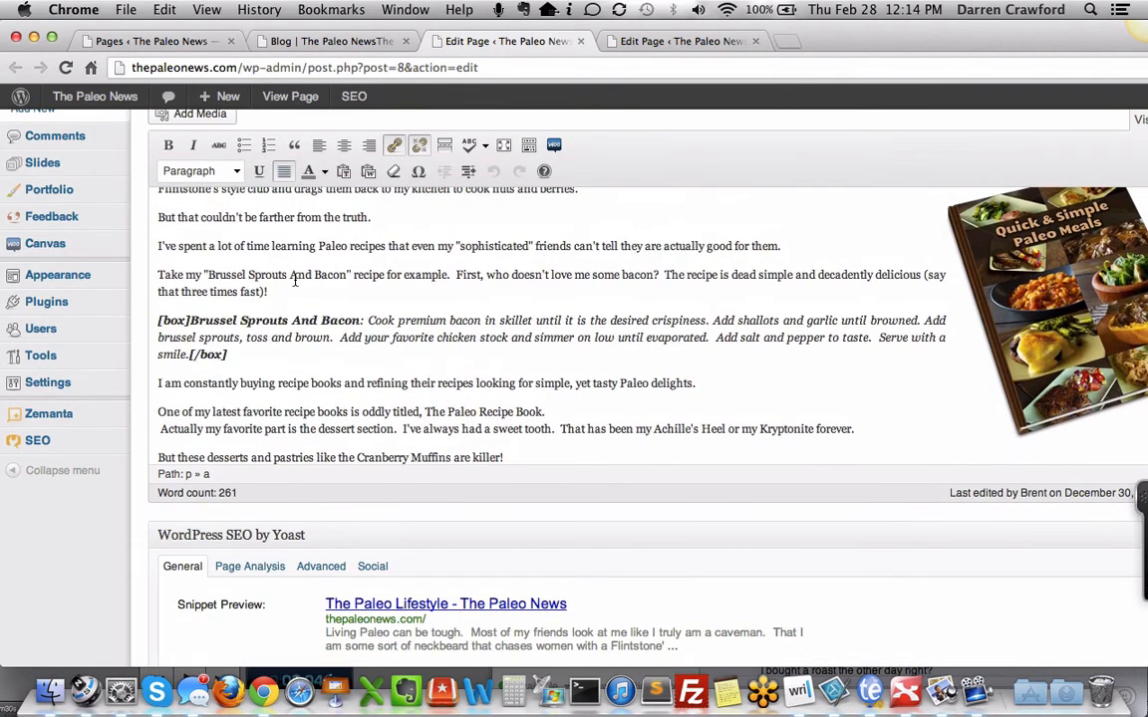
# Step: Return from the live blog to the homepage and compare its content with The Paleo Lifestyle page in the editor
pyautogui.click(336, 41)
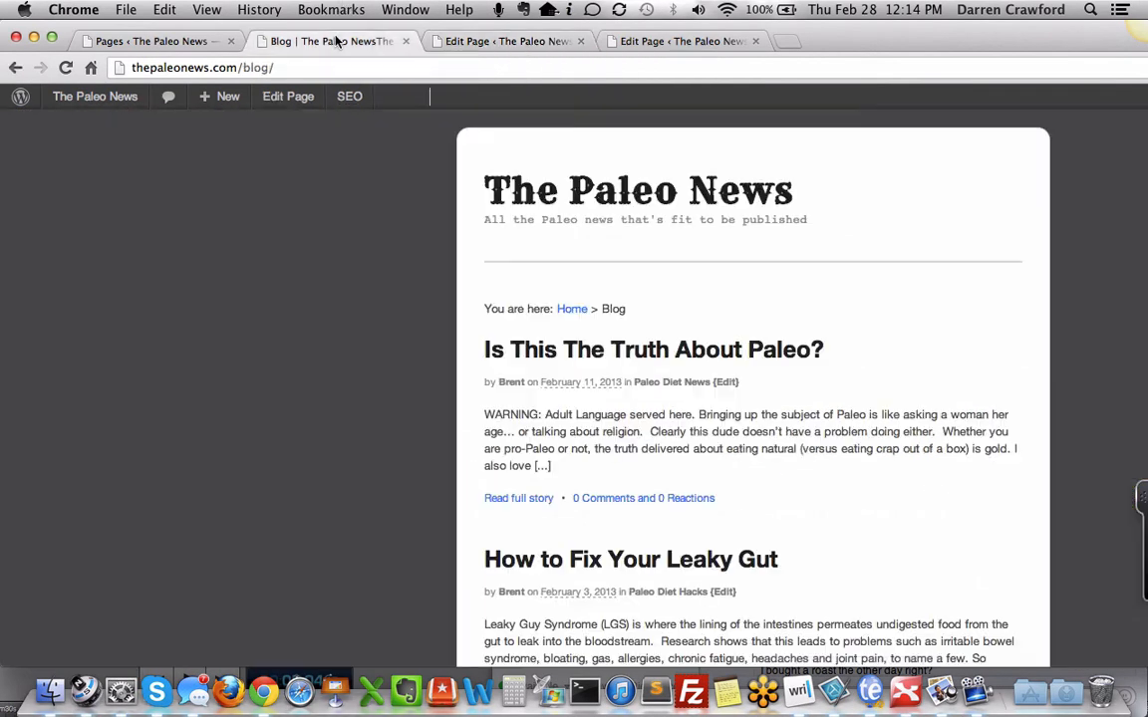
pyautogui.click(15, 67)
pyautogui.scroll(10, 692, 453)
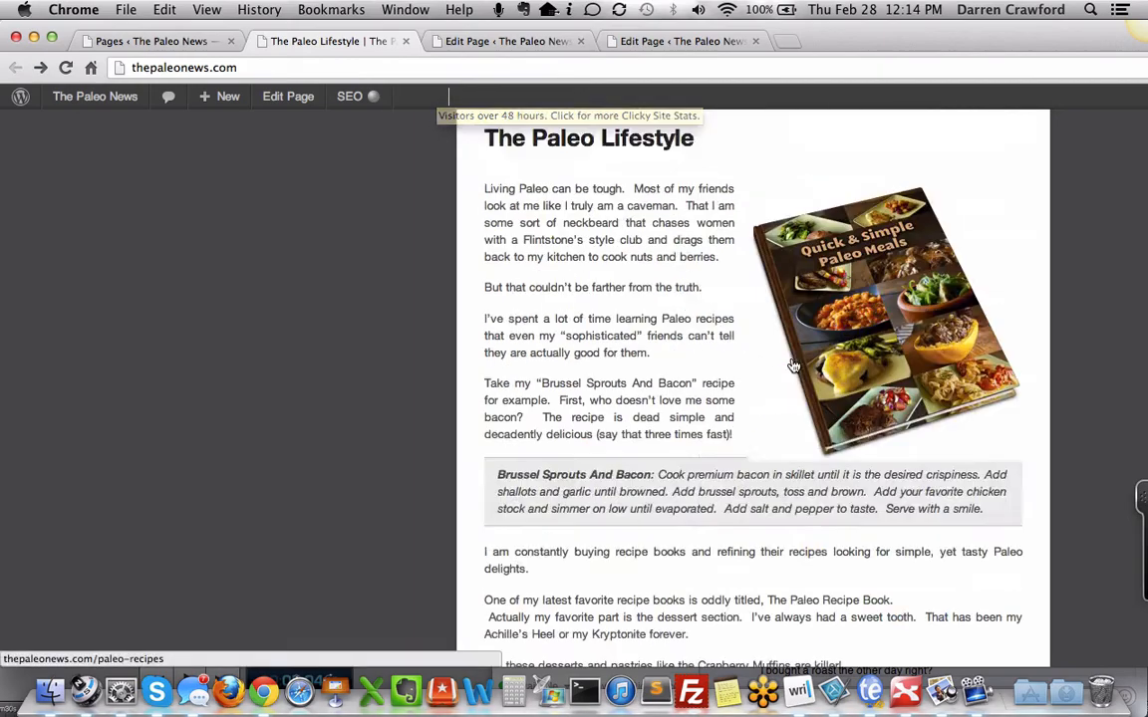
pyautogui.hotkey('ctrl', 'Tab')
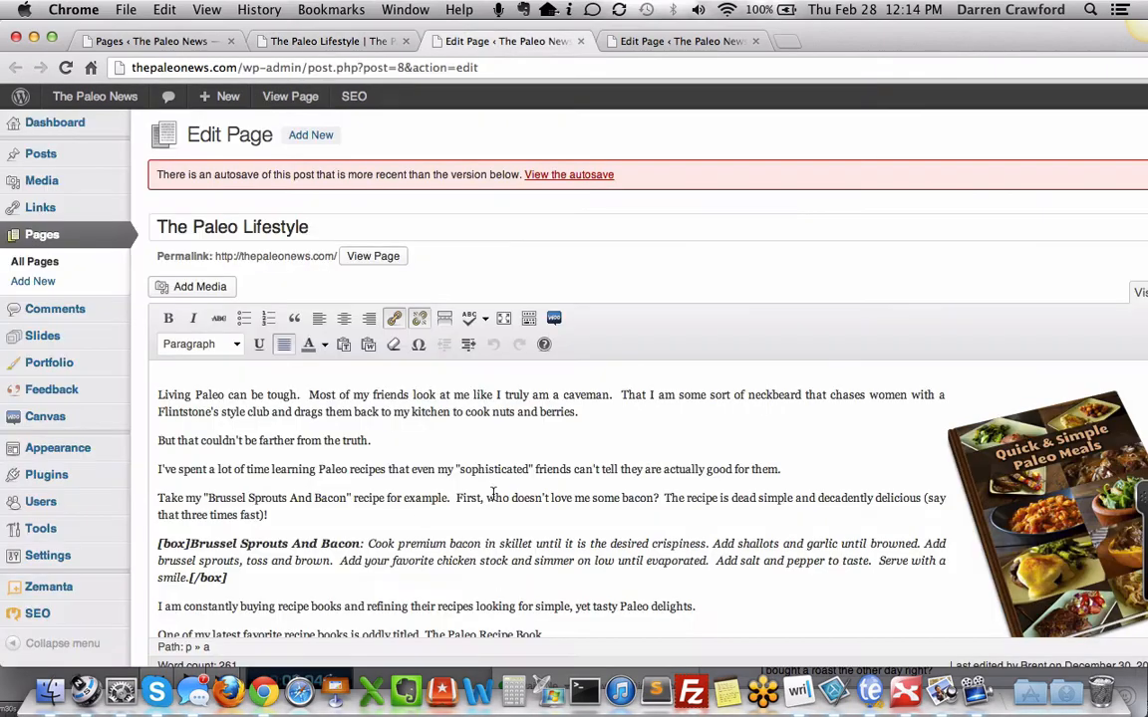
pyautogui.scroll(-5, 399, 478)
pyautogui.scroll(-5, 420, 508)
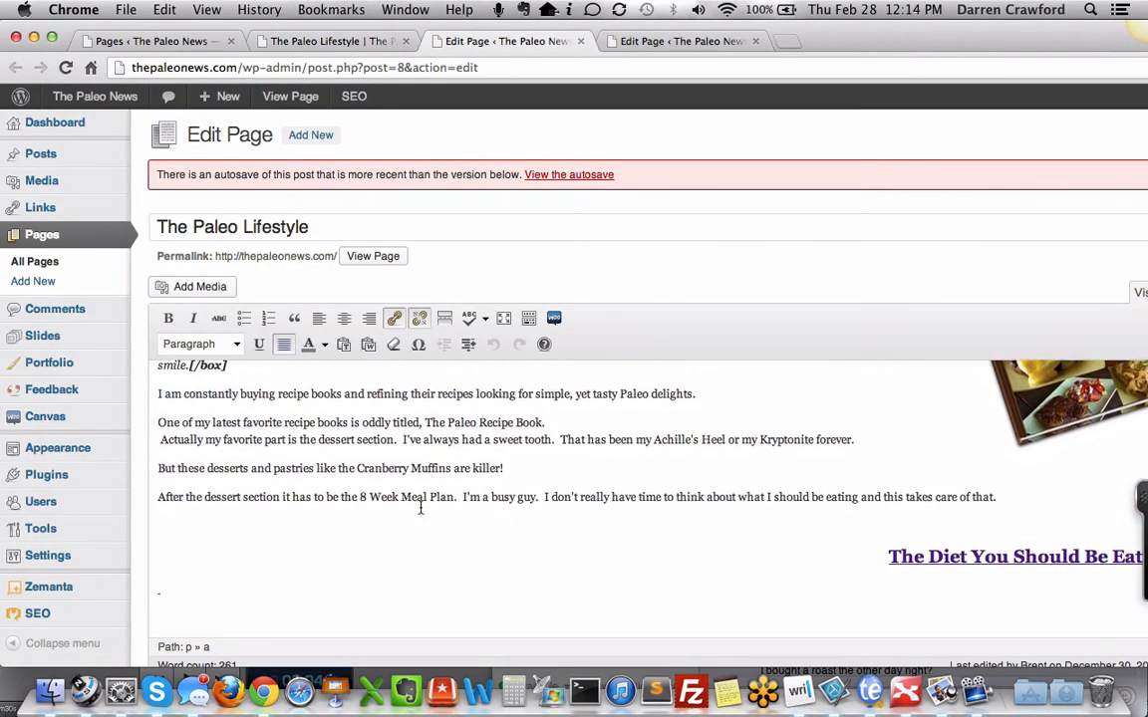
pyautogui.scroll(-3, 420, 508)
pyautogui.scroll(10, 421, 508)
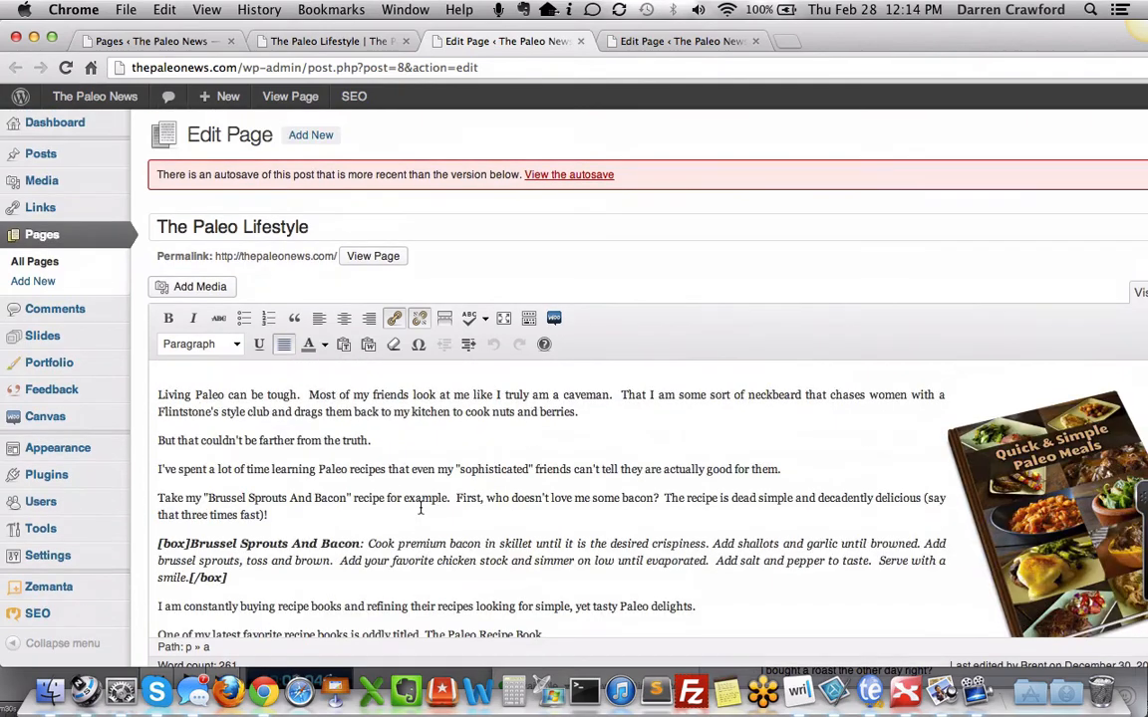
pyautogui.scroll(-6, 421, 508)
pyautogui.scroll(4, 420, 508)
# Step: Review the template choices in The Paleo Lifestyle page's attributes and keep Default Template
pyautogui.moveTo(922, 37); pyautogui.dragTo(555, 8)
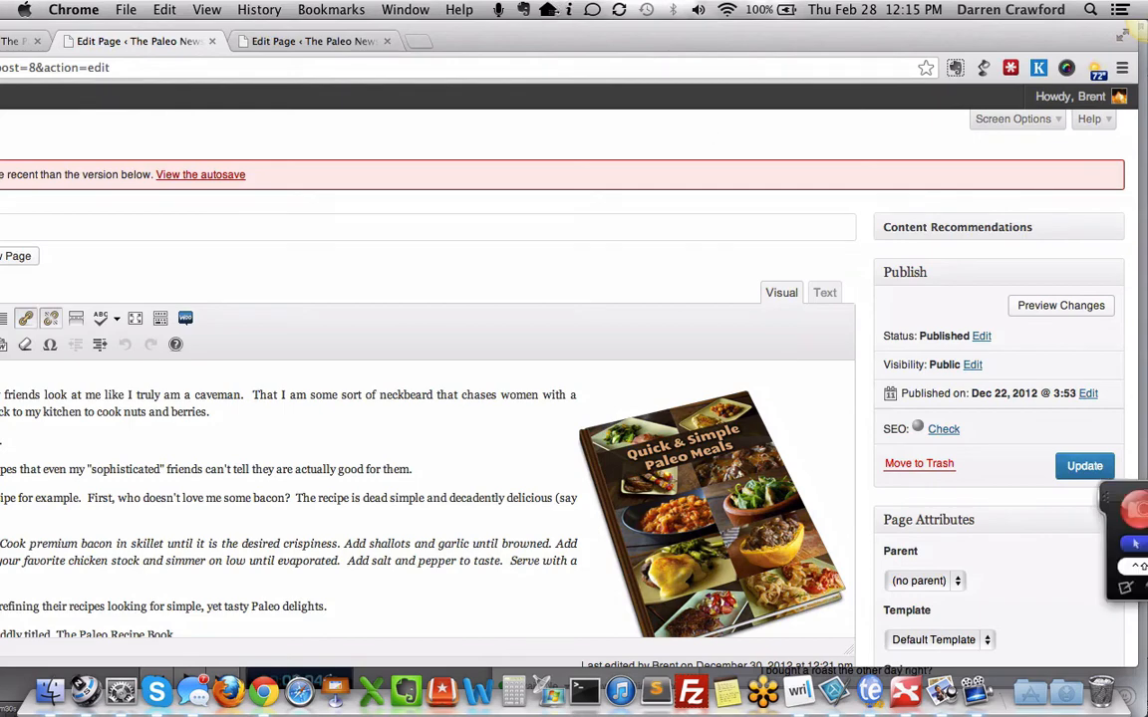
pyautogui.scroll(-2, 931, 467)
pyautogui.scroll(-1, 932, 467)
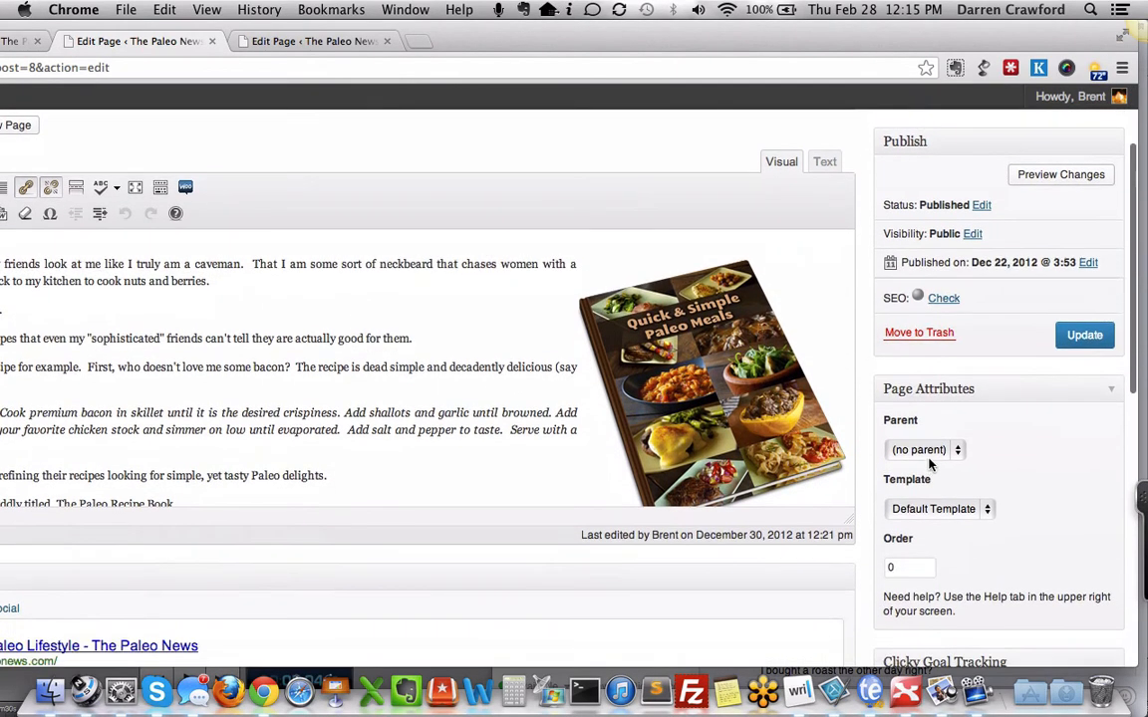
pyautogui.click(927, 509)
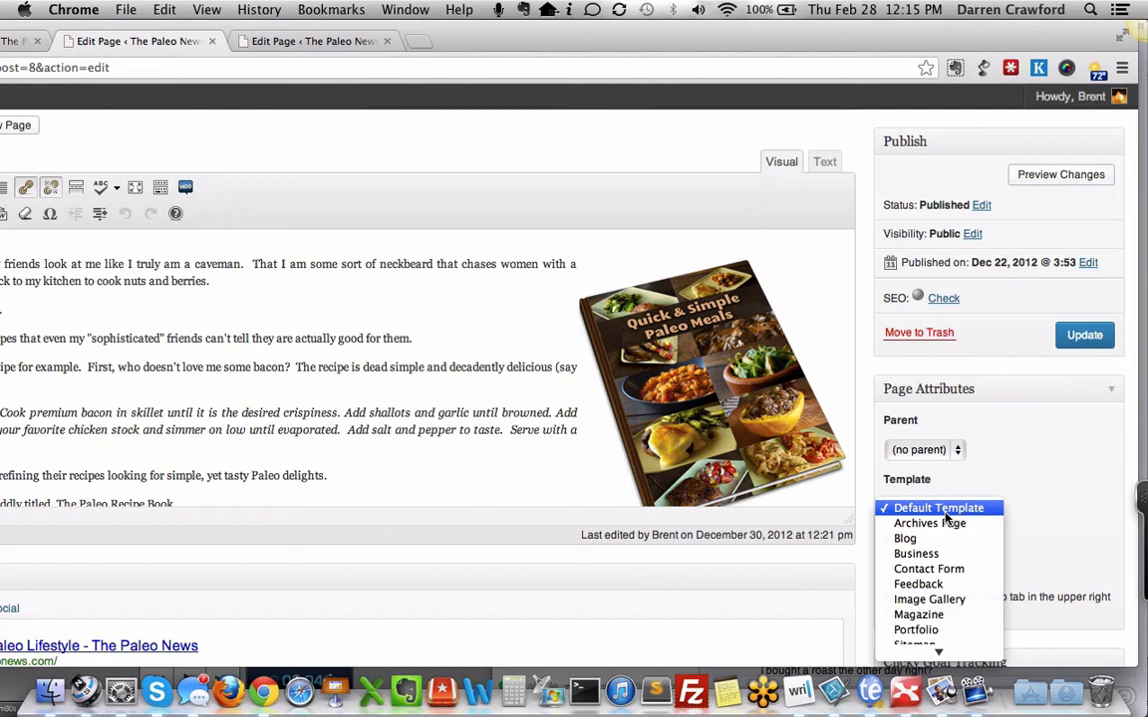
pyautogui.click(946, 510)
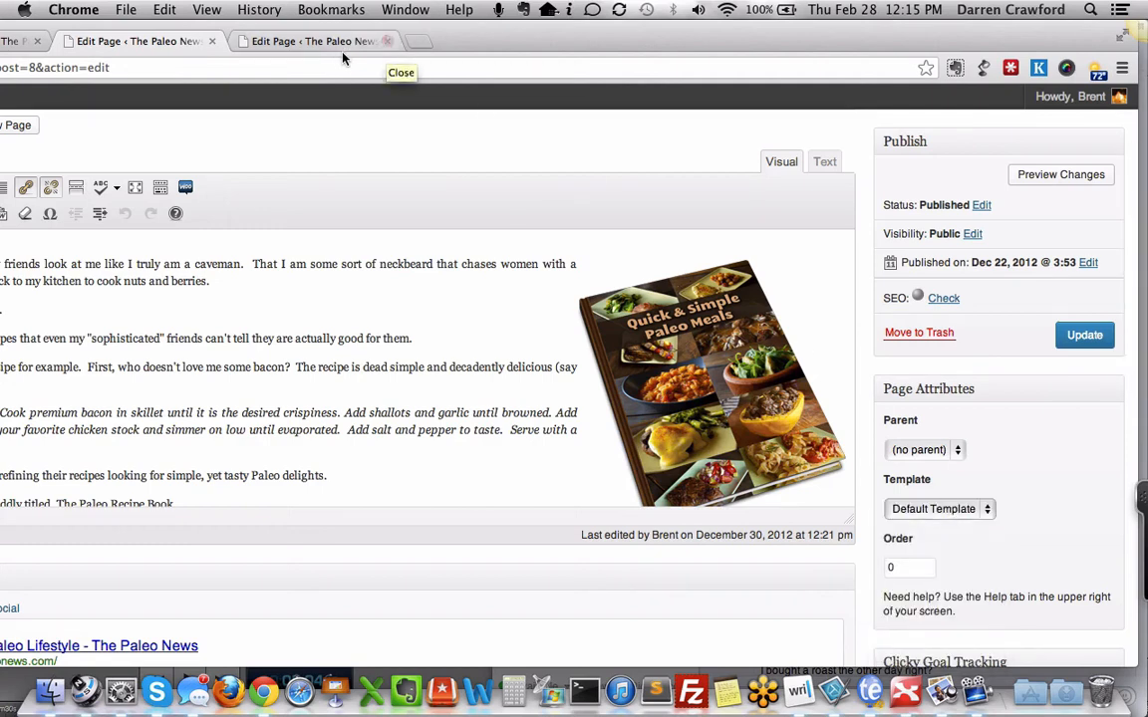
# Step: In the Blog page's editor, check the assigned template in the page attributes and the content area
pyautogui.click(292, 44)
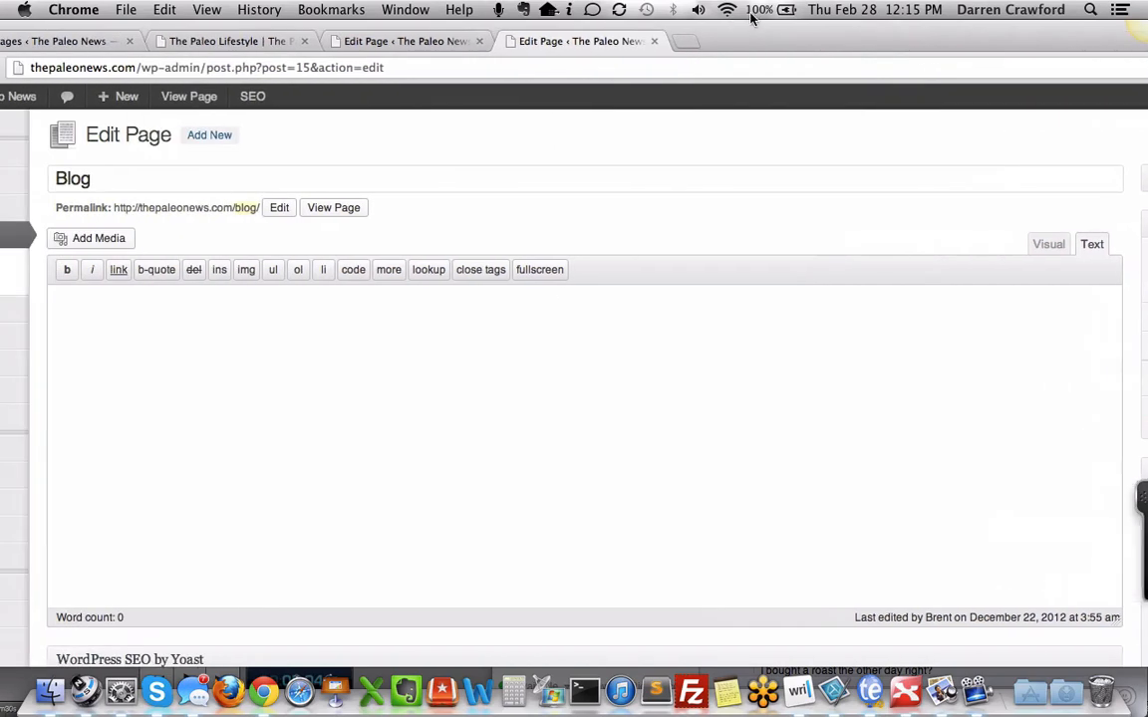
pyautogui.moveTo(438, 8); pyautogui.dragTo(482, 12)
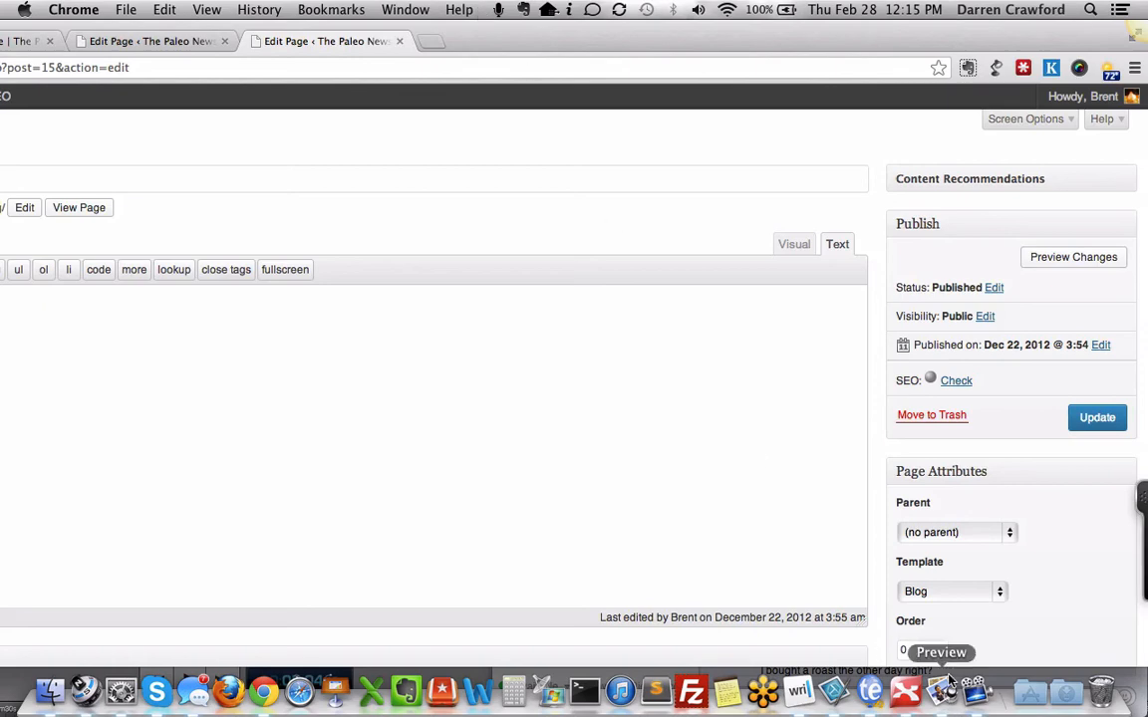
pyautogui.scroll(-3, 1037, 574)
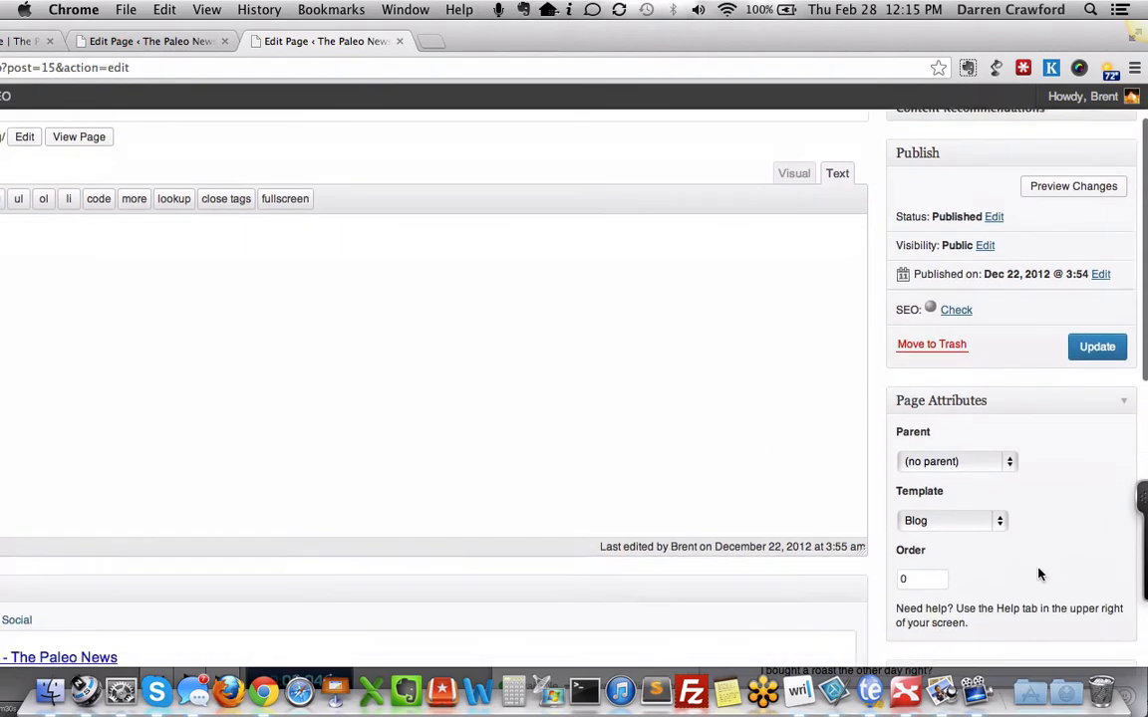
pyautogui.scroll(2, 1037, 573)
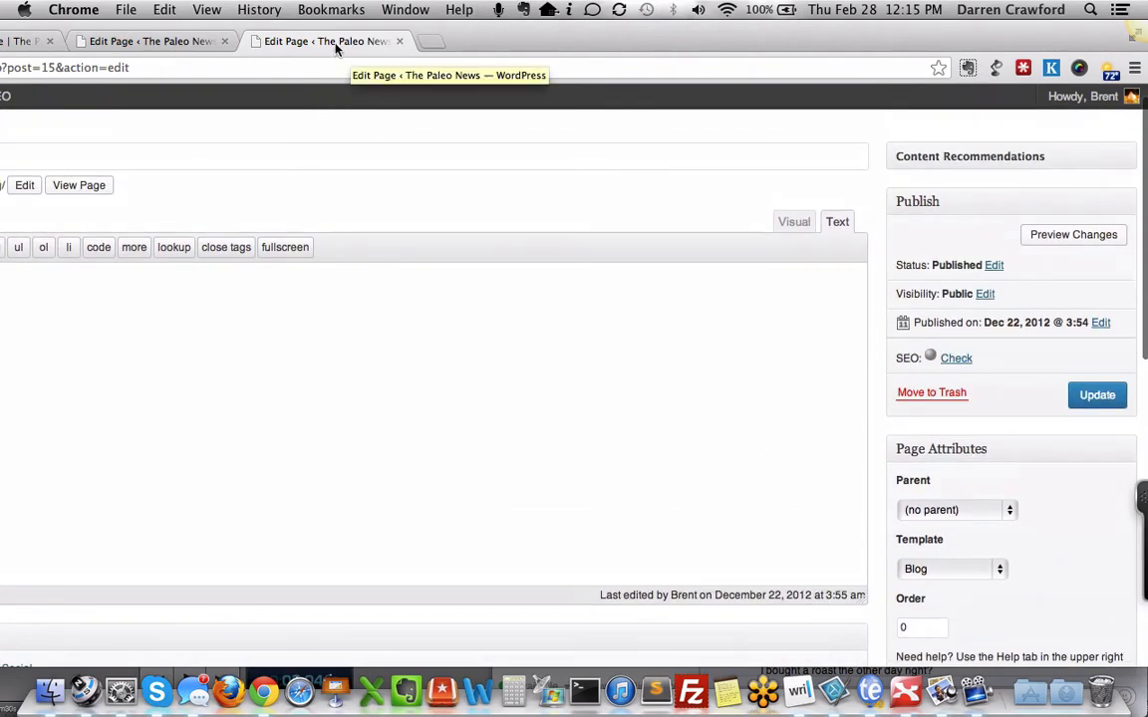
pyautogui.moveTo(497, 33); pyautogui.dragTo(716, 23)
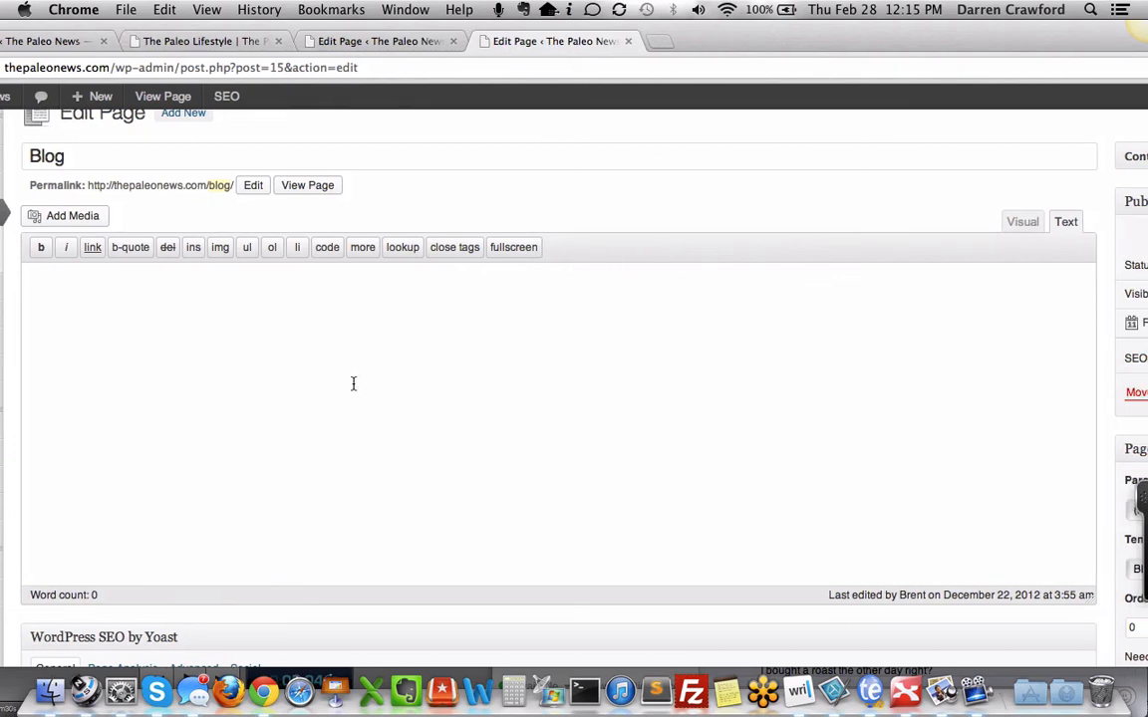
# Step: Load thepaleonews.com/blog/ in the live site tab and look through the listed posts
pyautogui.hotkey('ctrl', 'shift', 'Tab')
pyautogui.hotkey('ctrl', 'shift', 'Tab')
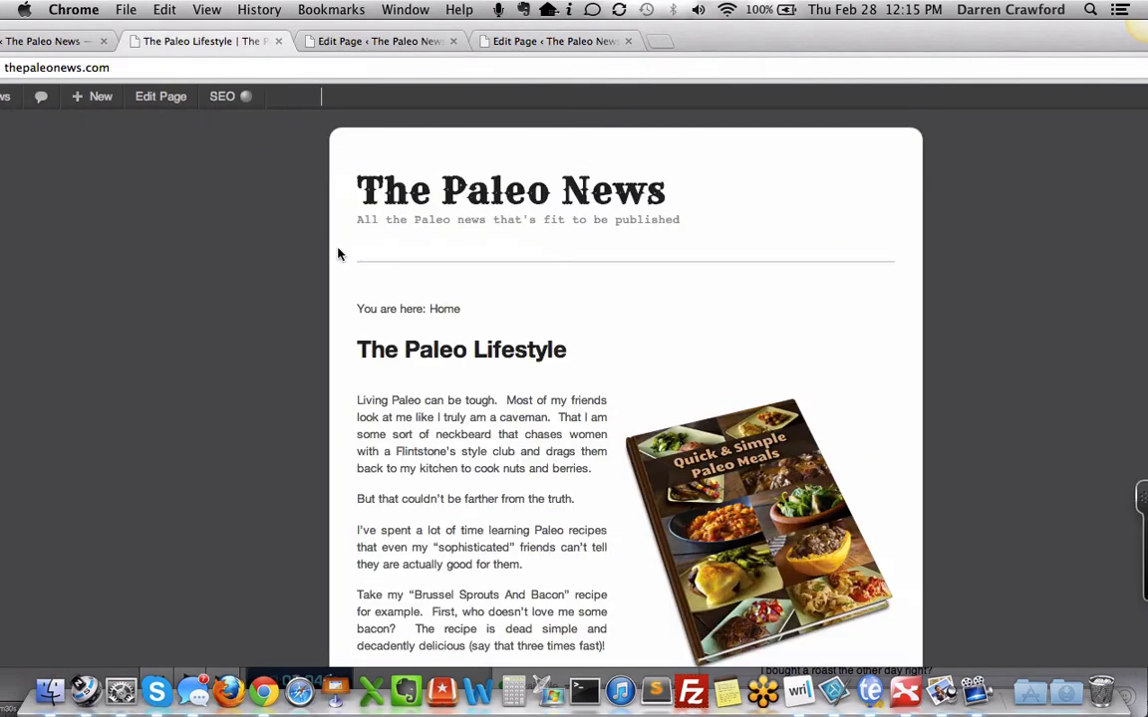
pyautogui.click(177, 66)
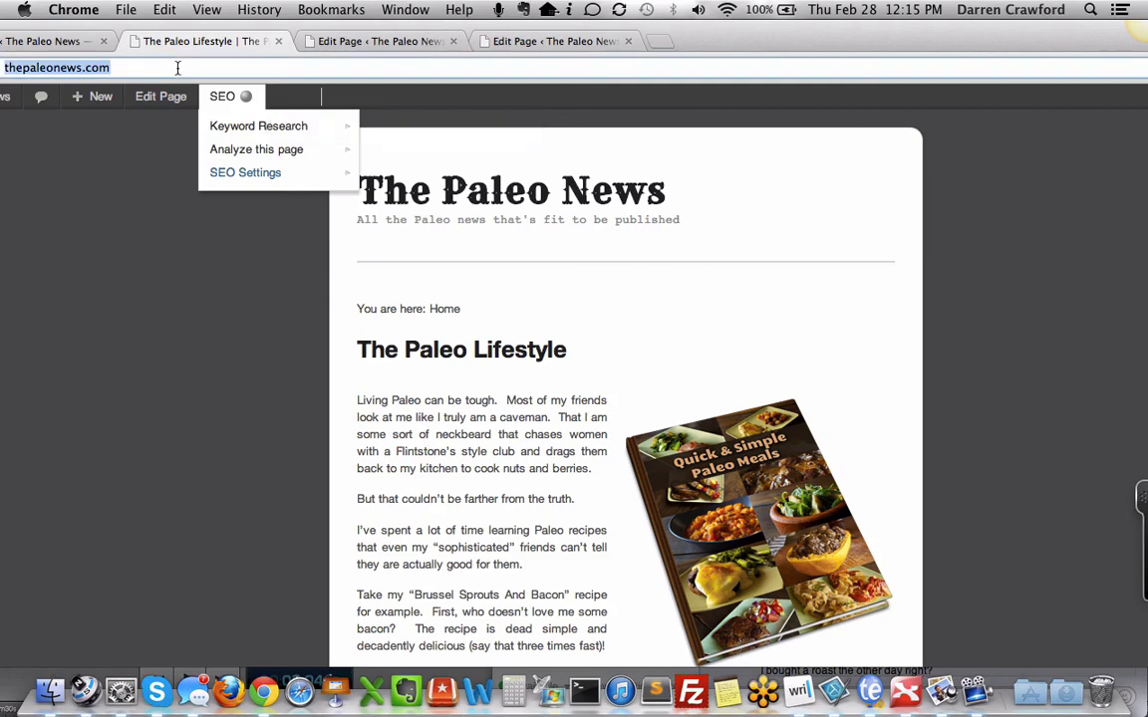
pyautogui.press('Right')
pyautogui.write('/blog/')
pyautogui.press('Return')
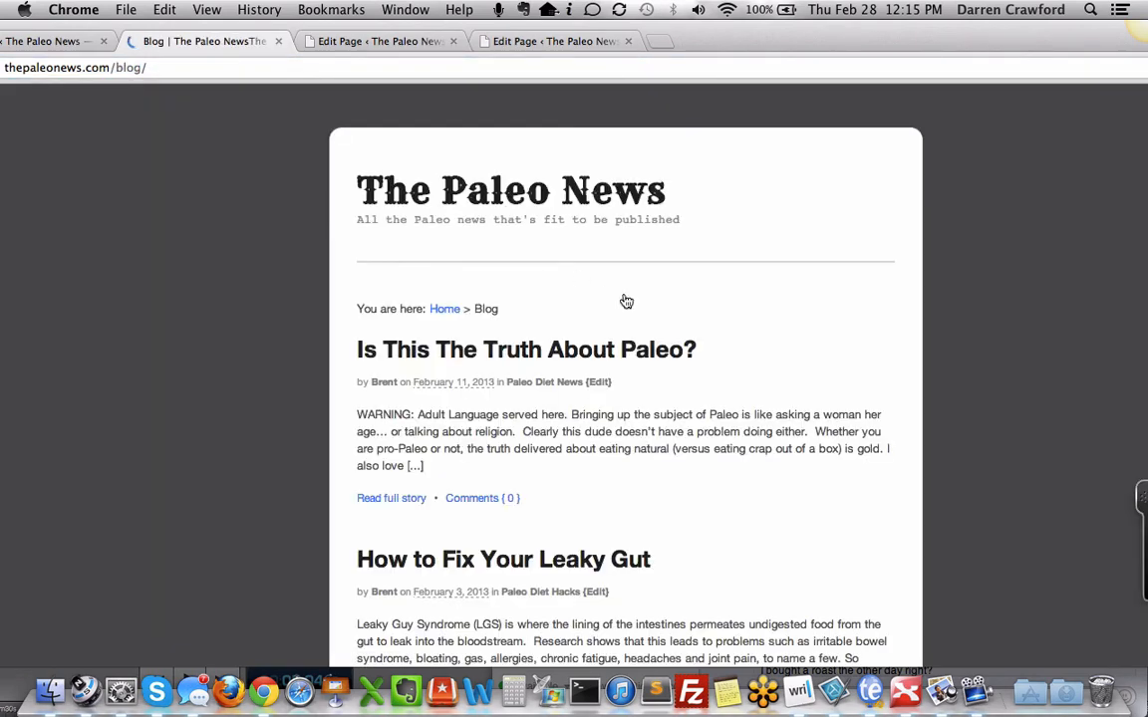
pyautogui.scroll(-10, 392, 388)
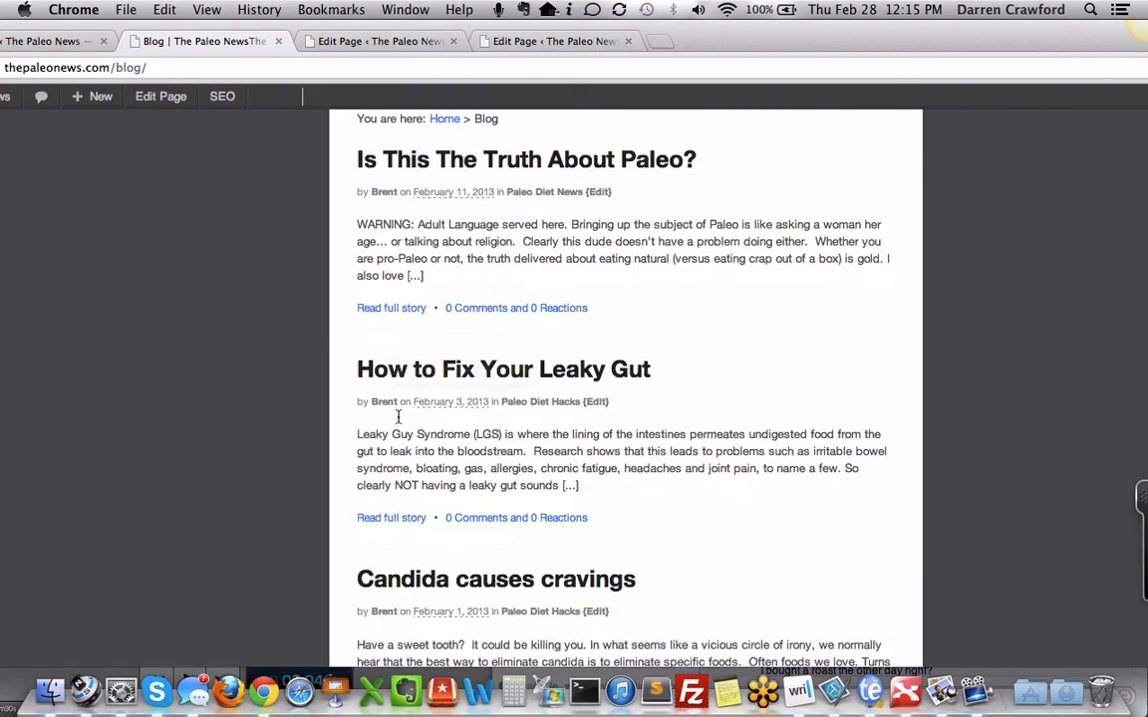
pyautogui.scroll(-5, 397, 423)
pyautogui.scroll(15, 398, 421)
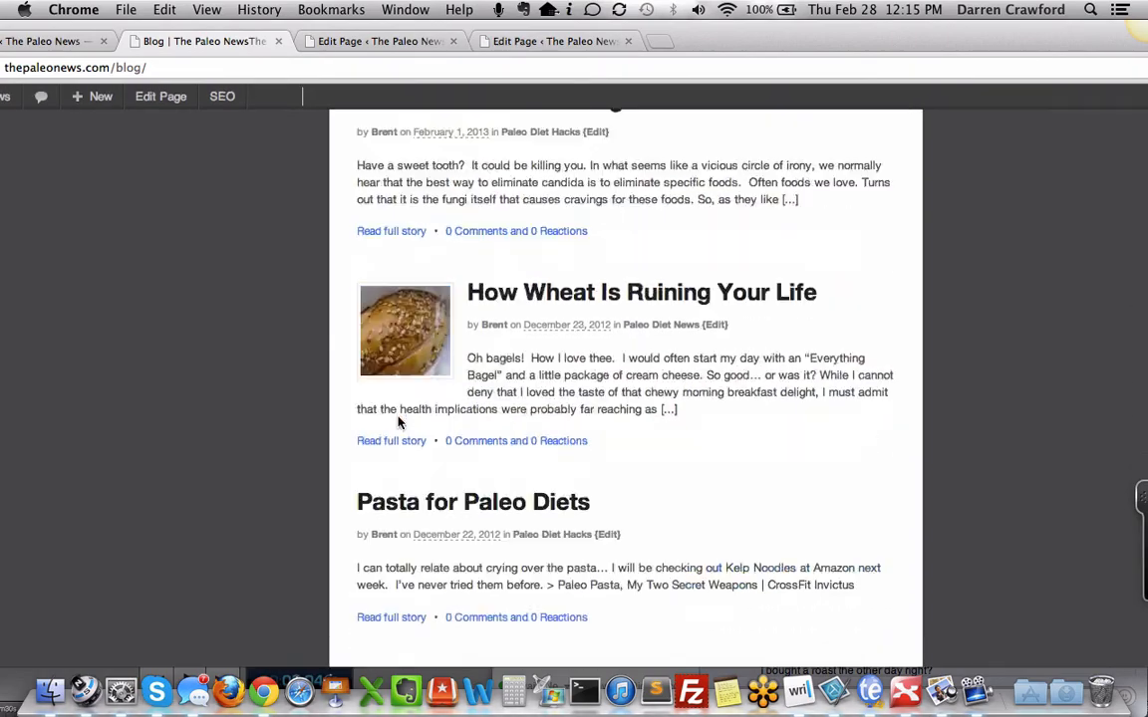
# Step: Bring the browser window's left side back into view and return to the list of all pages
pyautogui.hotkey('ctrl', 'Tab')
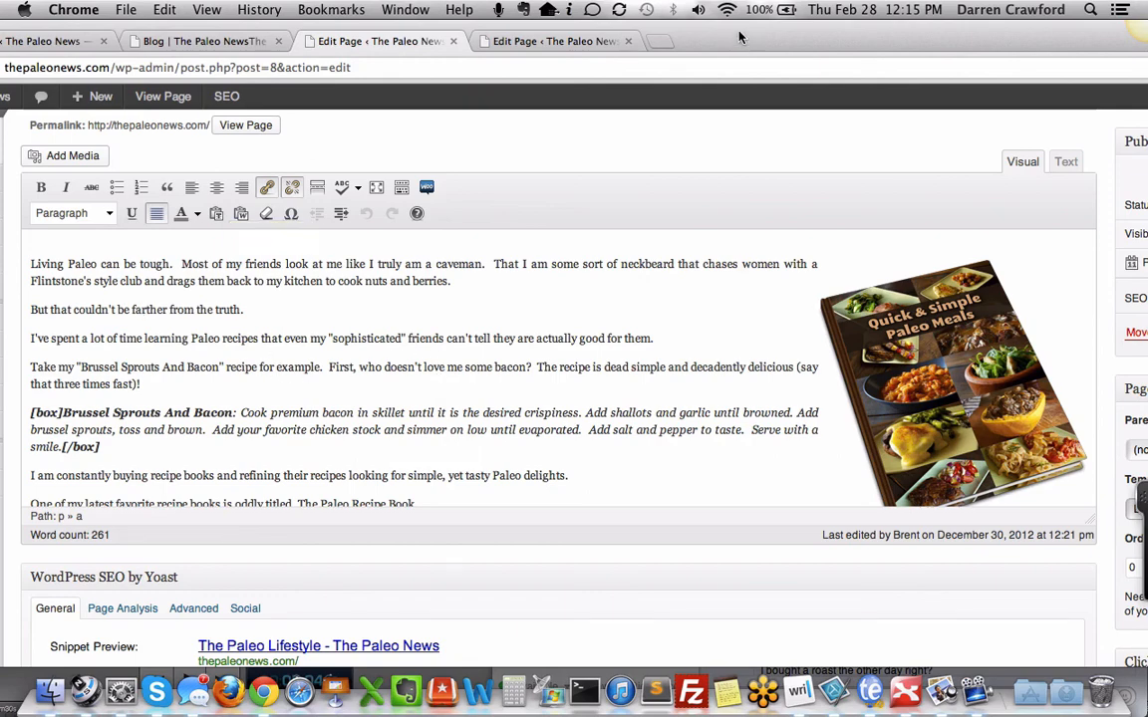
pyautogui.moveTo(664, 26); pyautogui.dragTo(840, 27)
pyautogui.moveTo(922, 28); pyautogui.dragTo(865, 22)
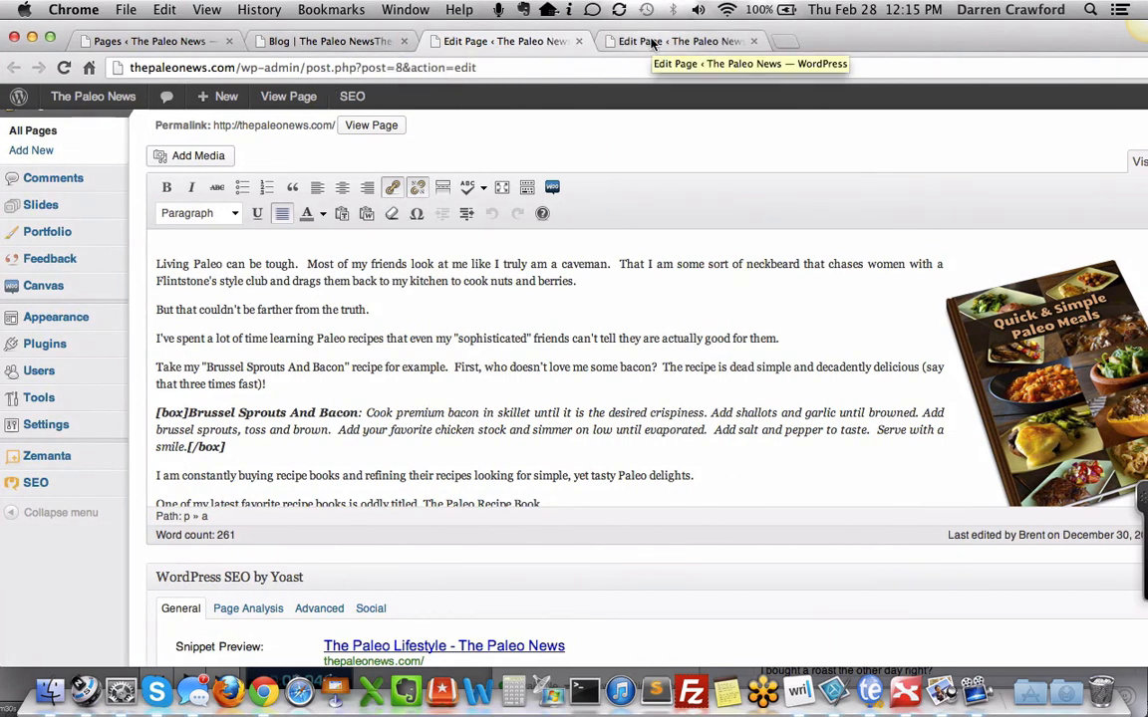
pyautogui.click(328, 41)
pyautogui.click(149, 41)
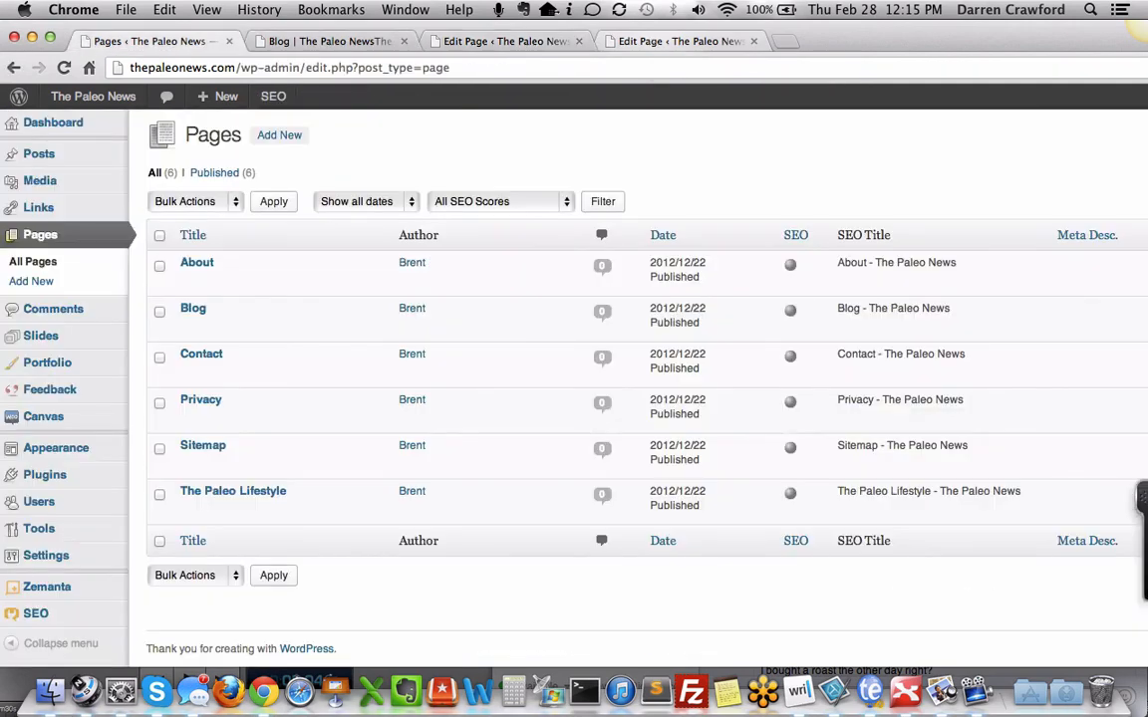